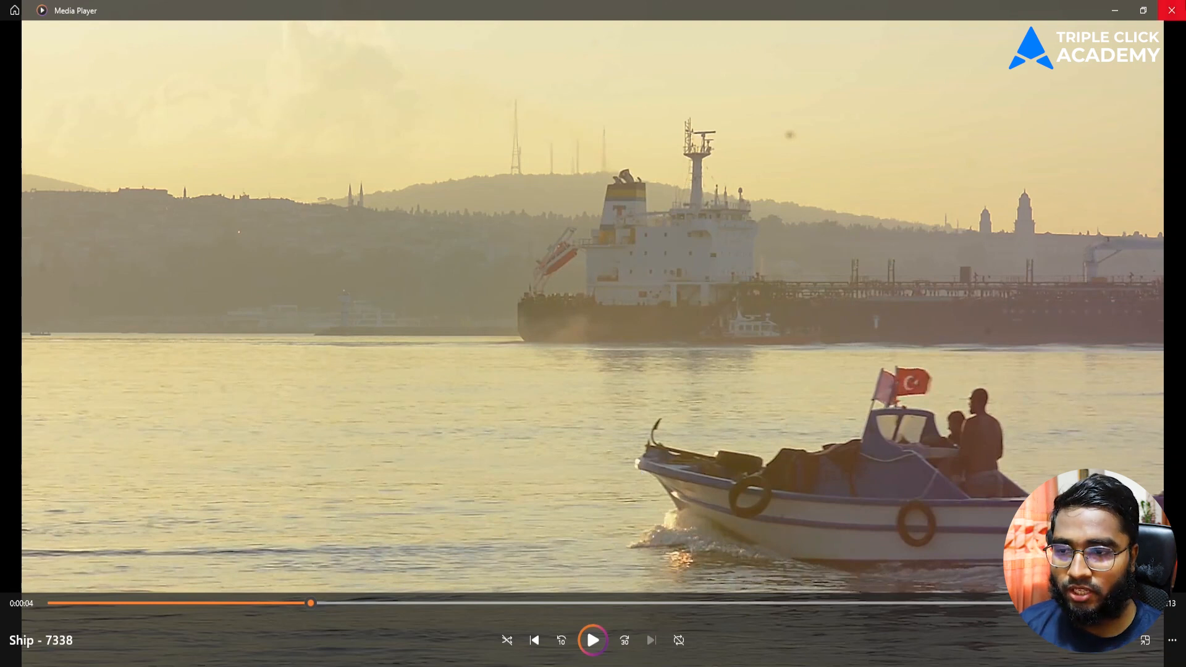
# Close the video preview, bring Ship - 7338.mp4 into the Premiere Pro project and build a sequence from it
pyautogui.click(1171, 10)
pyautogui.moveTo(275, 111); pyautogui.dragTo(103, 248)
pyautogui.moveTo(88, 171); pyautogui.dragTo(541, 584)
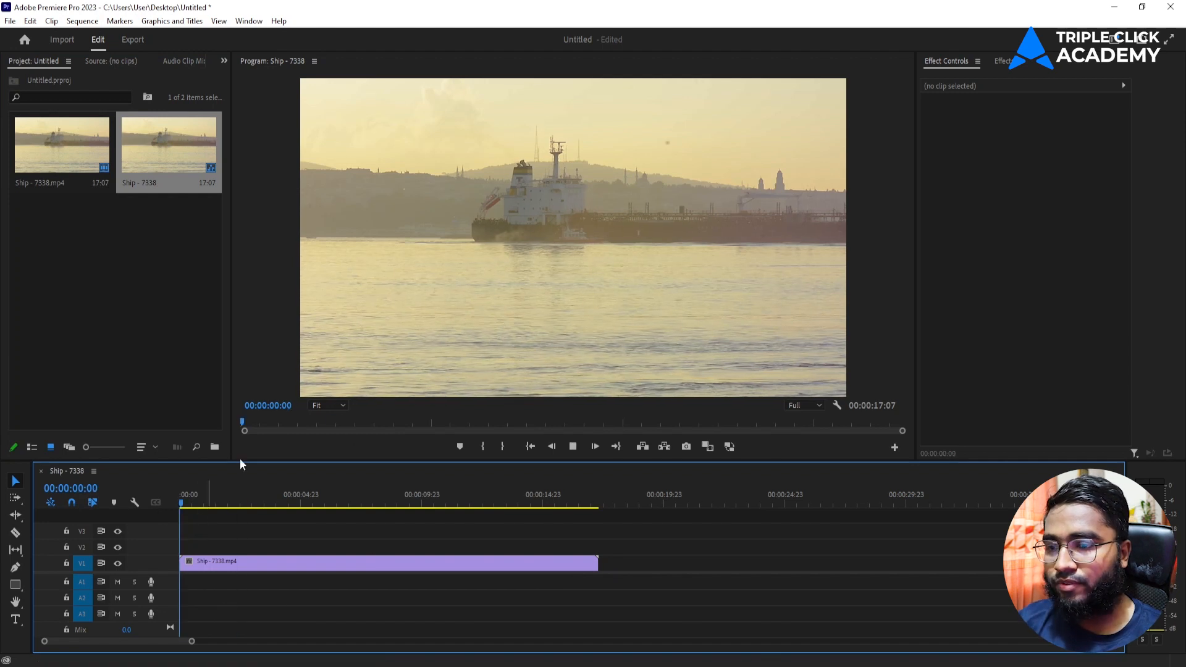
# Preview the opening seconds of the ship sequence and set the playhead to 00:00:01:00
pyautogui.press('space')
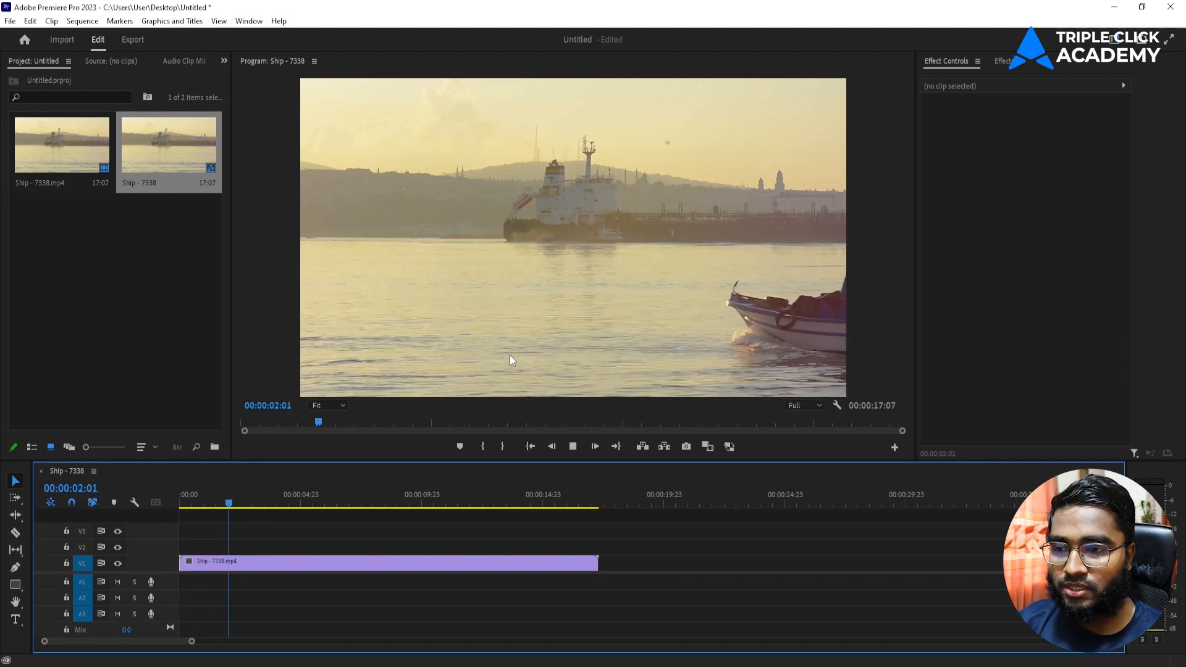
pyautogui.press('space')
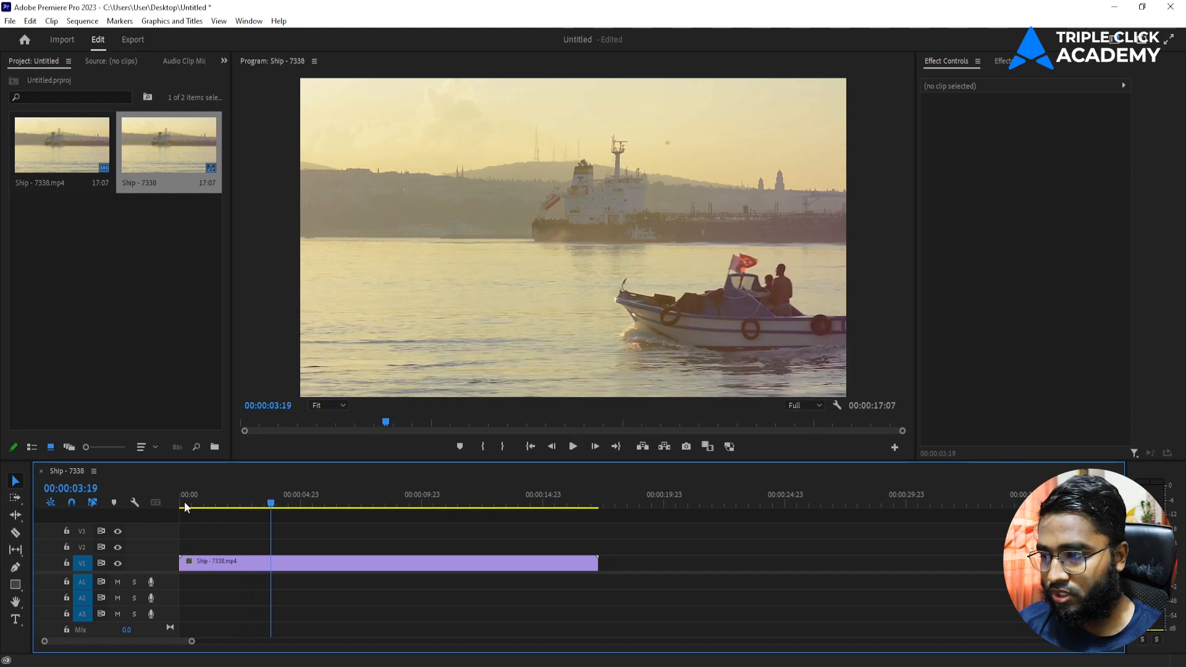
pyautogui.click(194, 499)
pyautogui.moveTo(191, 641); pyautogui.dragTo(138, 642)
pyautogui.moveTo(207, 503); pyautogui.dragTo(223, 503)
pyautogui.scroll(1, 167, 581)
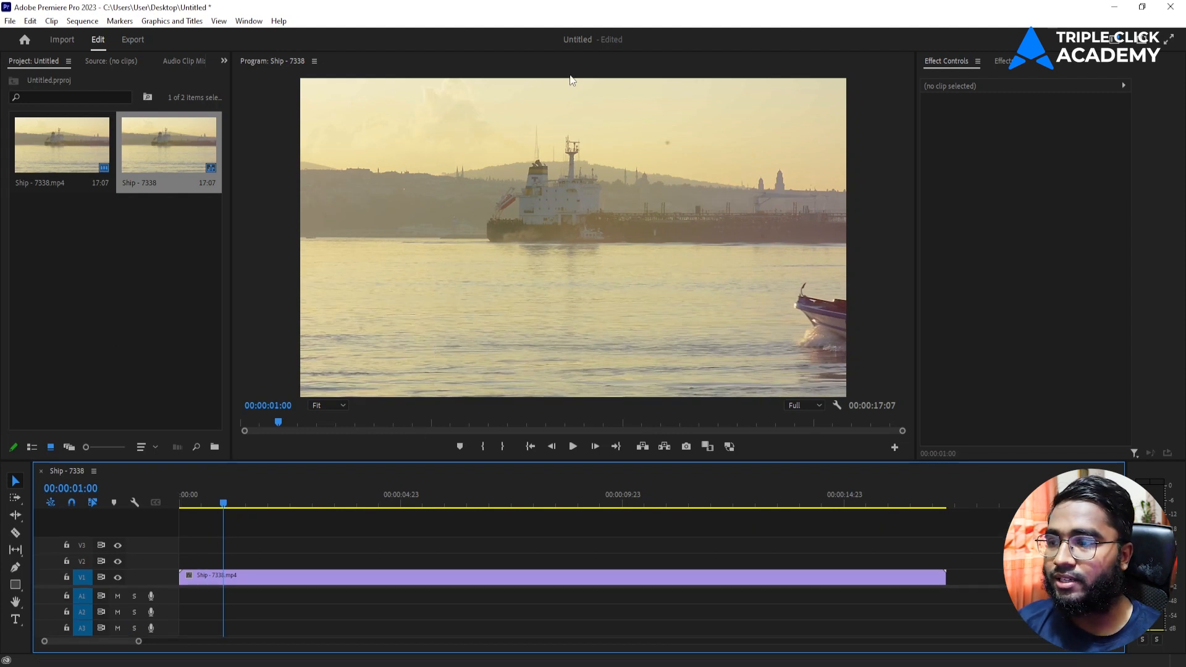
# Draw a long, thin horizontal rectangle across the upper part of the large ship
pyautogui.click(15, 585)
pyautogui.moveTo(445, 169); pyautogui.dragTo(474, 175)
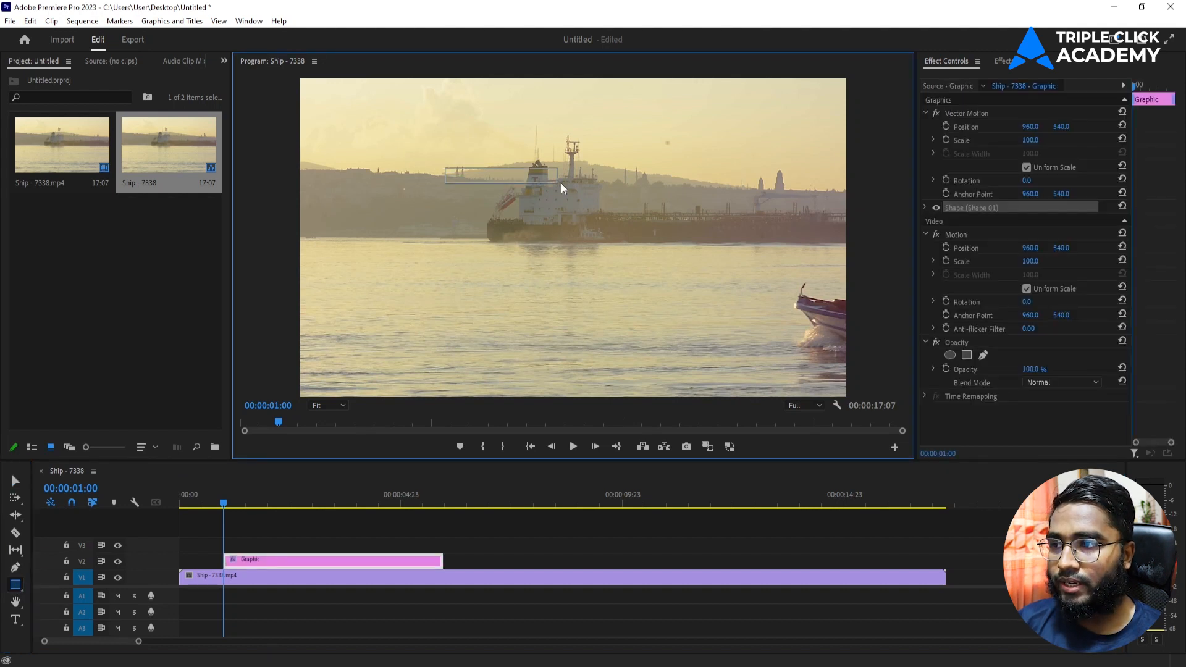
pyautogui.moveTo(648, 182); pyautogui.dragTo(672, 180)
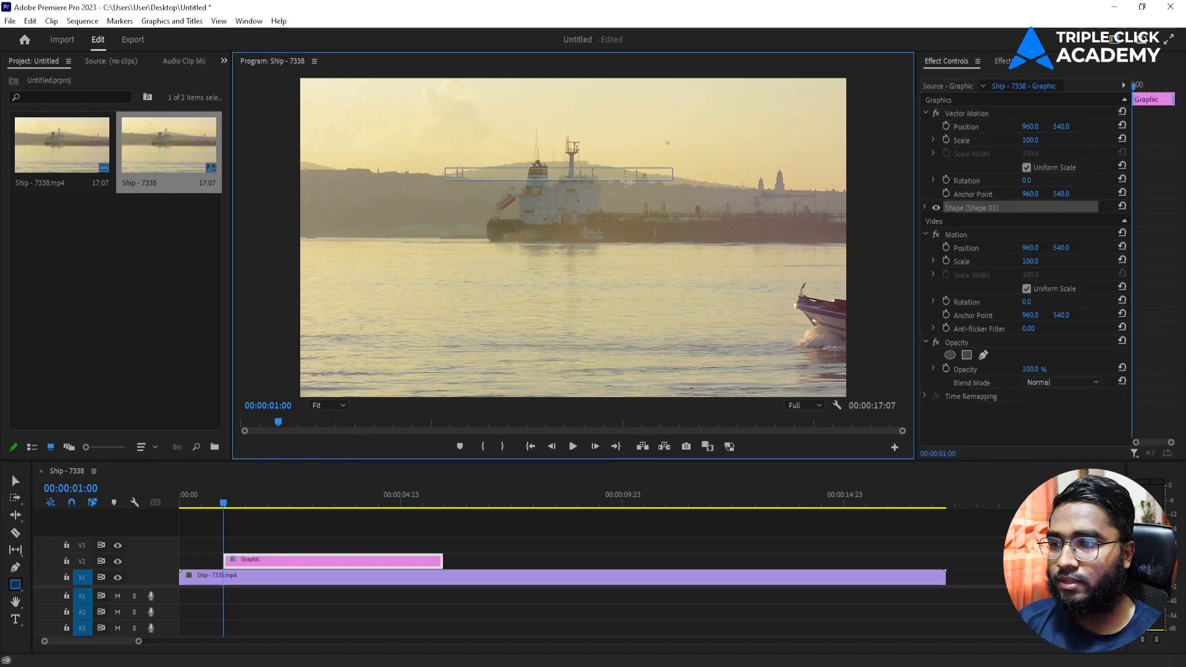
# Turn off the rectangle's stroke and give it a solid fill in colour 2EBDD7
pyautogui.click(926, 207)
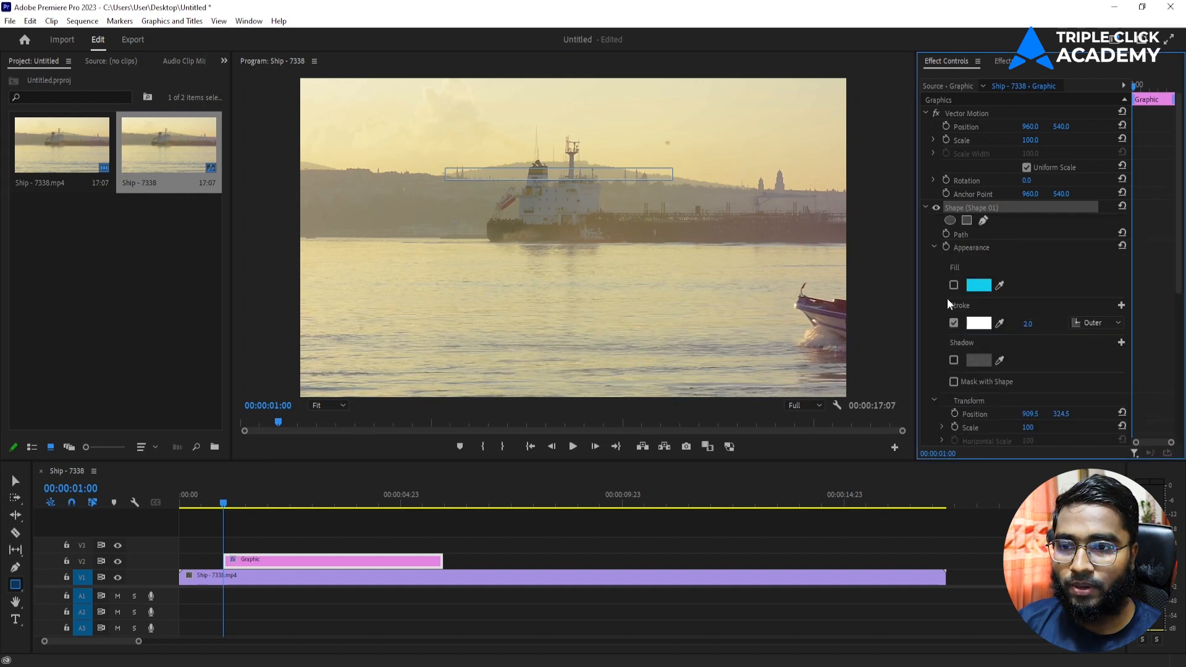
pyautogui.click(953, 325)
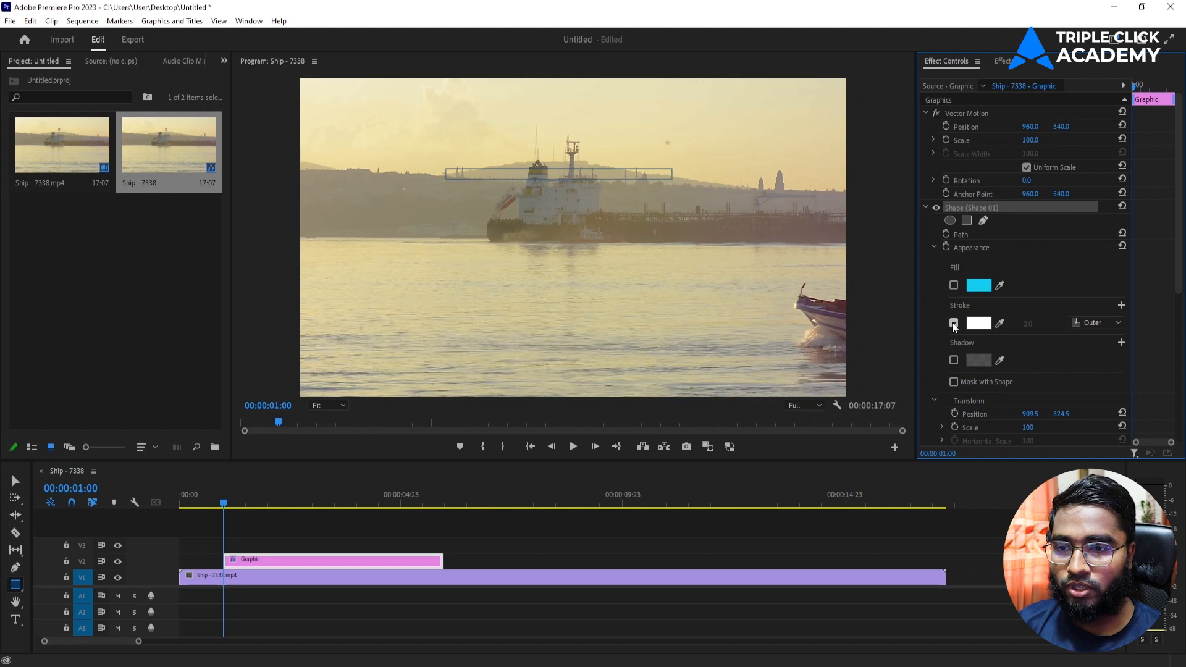
pyautogui.click(954, 285)
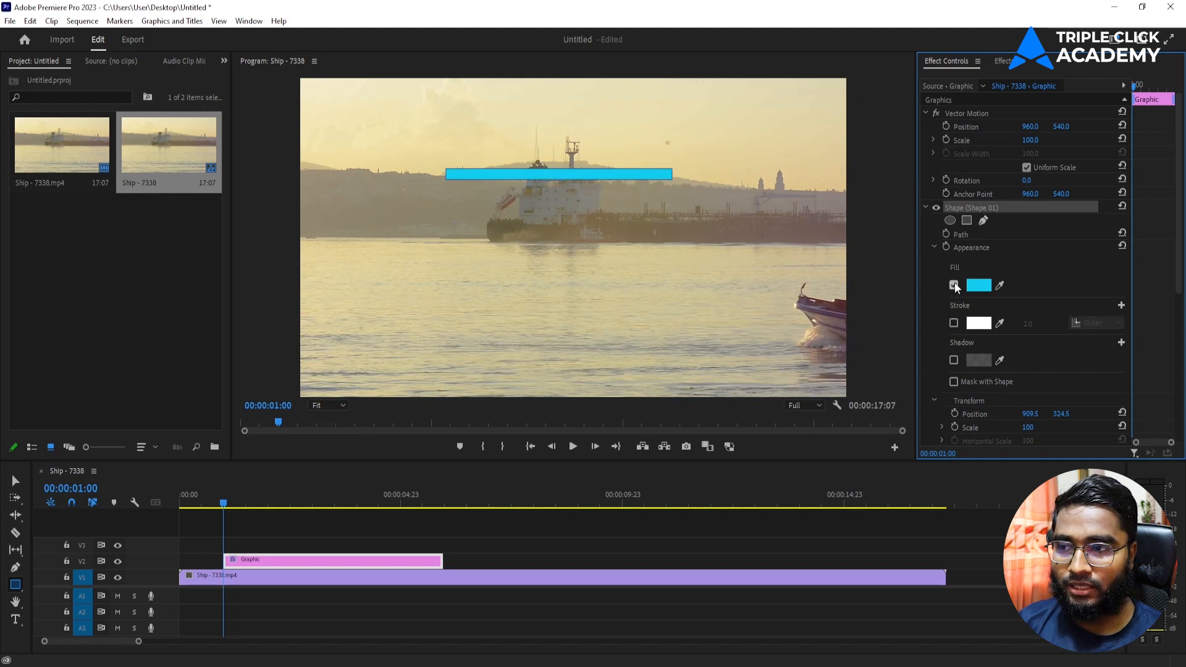
pyautogui.click(976, 287)
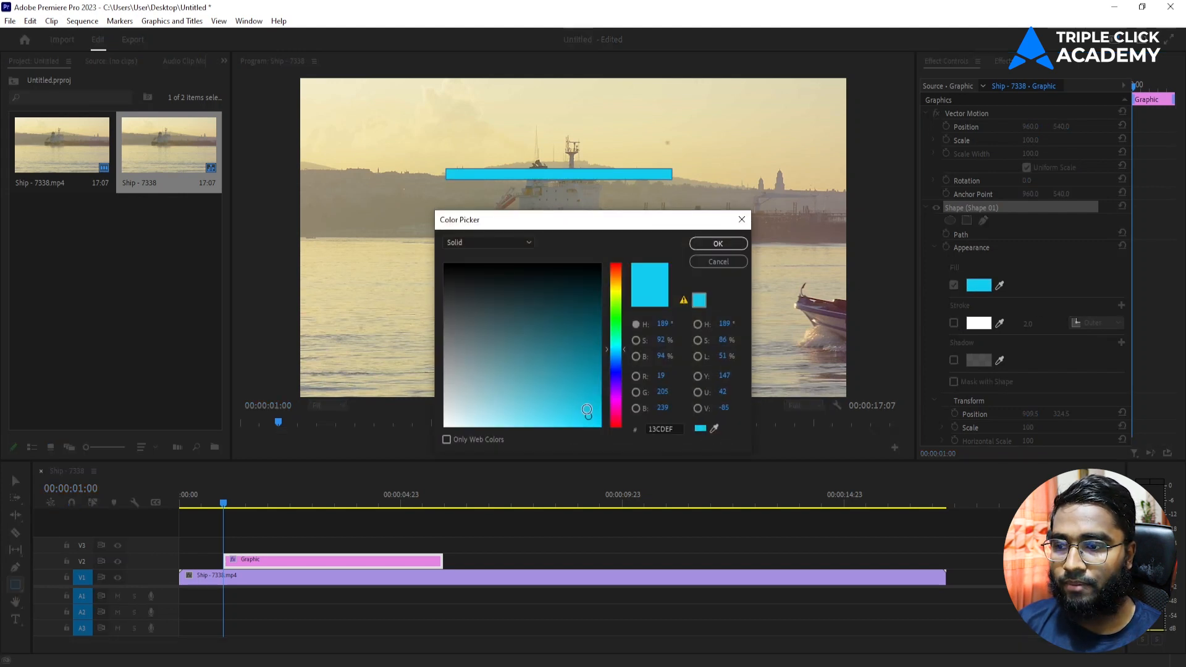
pyautogui.moveTo(585, 414)
pyautogui.mouseDown()
pyautogui.moveTo(562, 414)
pyautogui.moveTo(568, 399)
pyautogui.mouseUp()
pyautogui.click(713, 247)
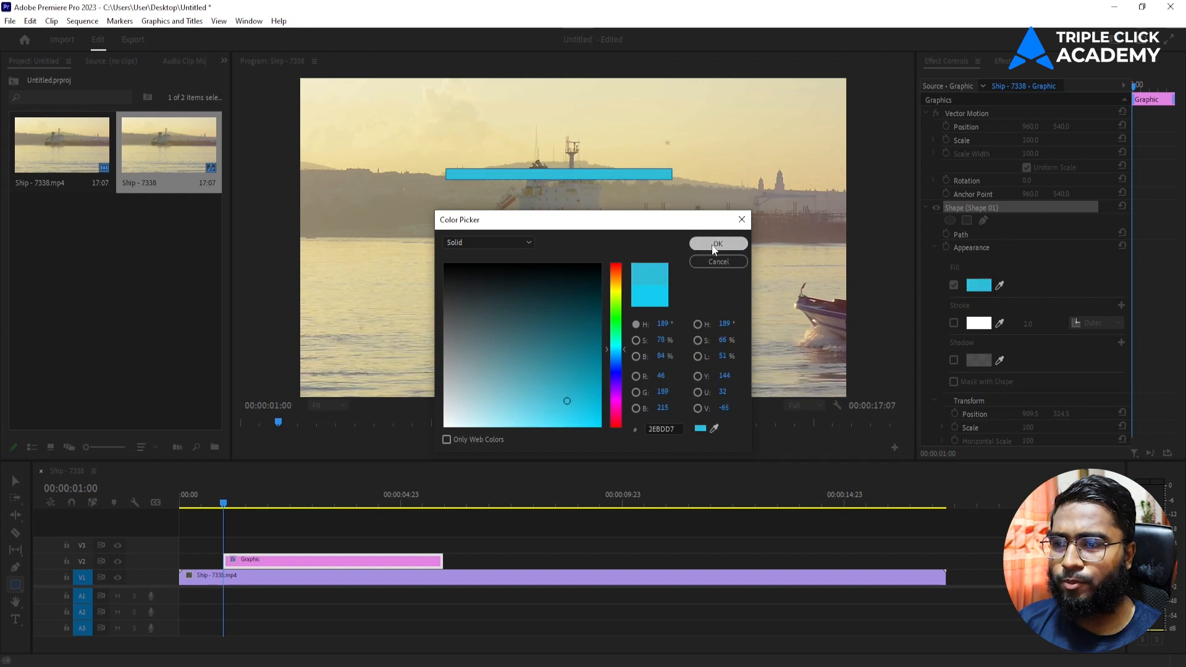
# Reshape the blue rectangle into a shorter, thicker bar at about 1287.3, 307.6 and move its clip to the sequence start
pyautogui.click(12, 481)
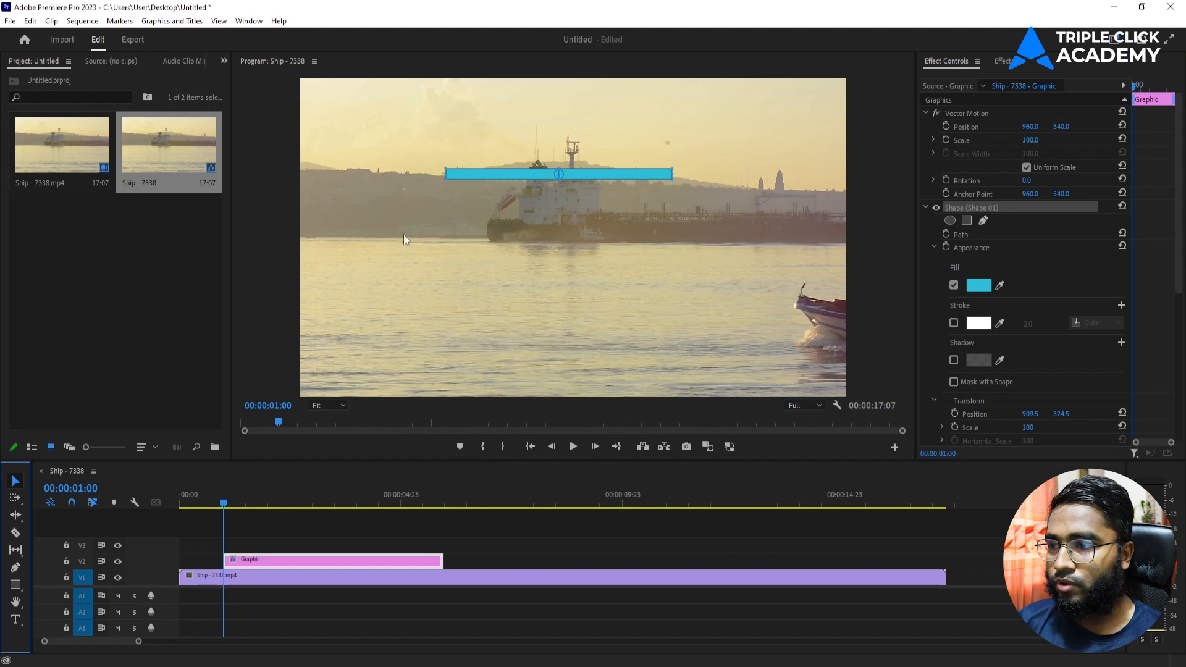
pyautogui.click(561, 180)
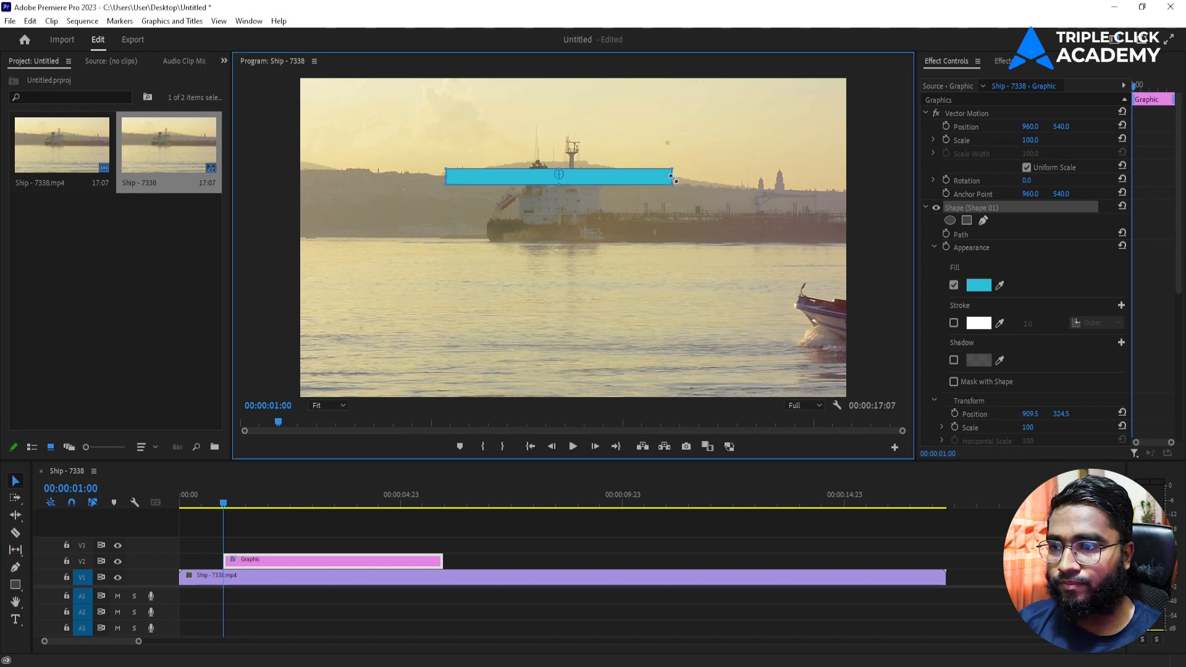
pyautogui.moveTo(677, 176)
pyautogui.mouseDown()
pyautogui.moveTo(540, 179)
pyautogui.moveTo(672, 171)
pyautogui.mouseUp()
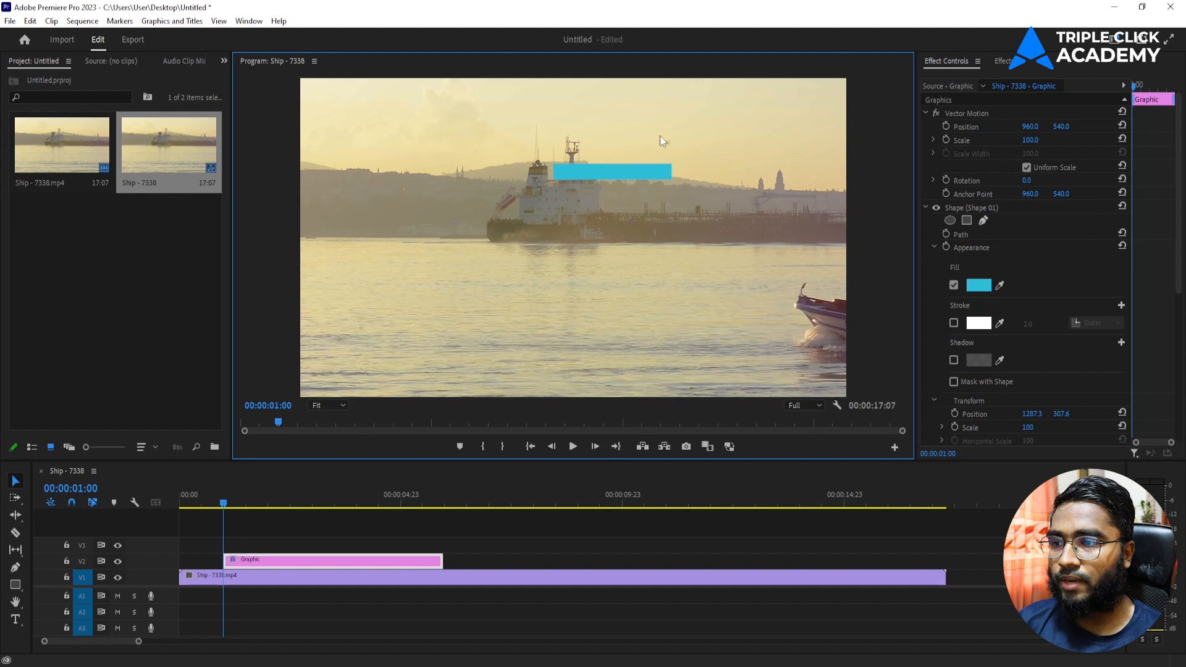
pyautogui.moveTo(317, 559); pyautogui.dragTo(273, 555)
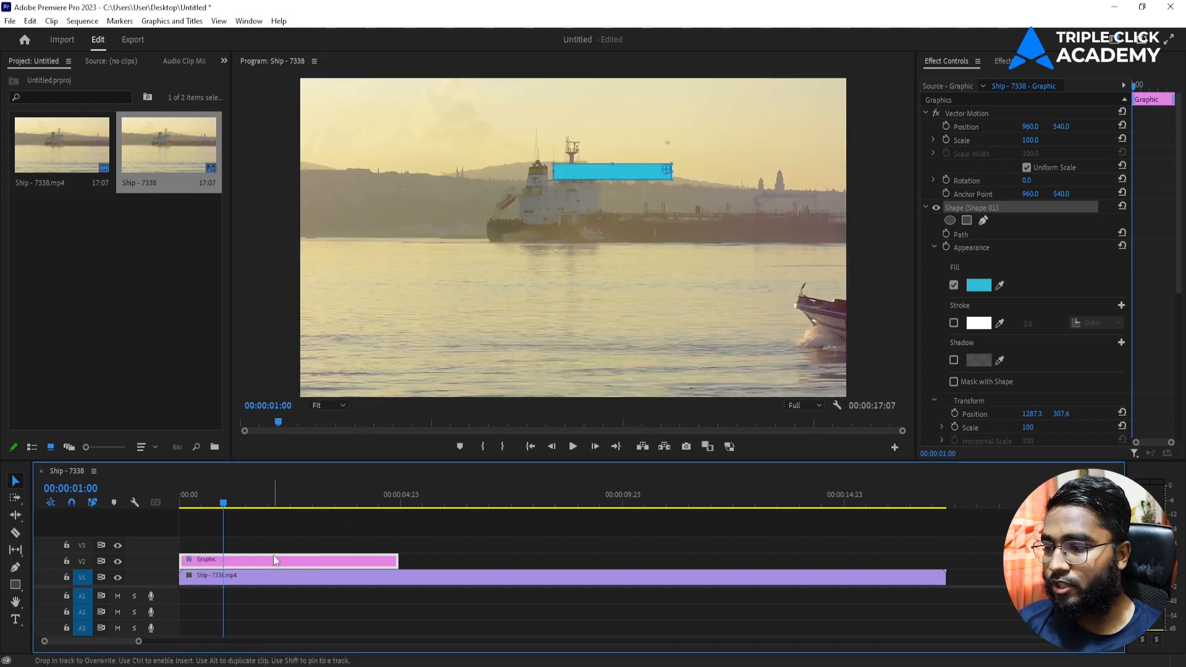
pyautogui.click(295, 538)
# Add a text layer reading "Triple Click Academy" just below the blue bar
pyautogui.click(16, 619)
pyautogui.click(591, 212)
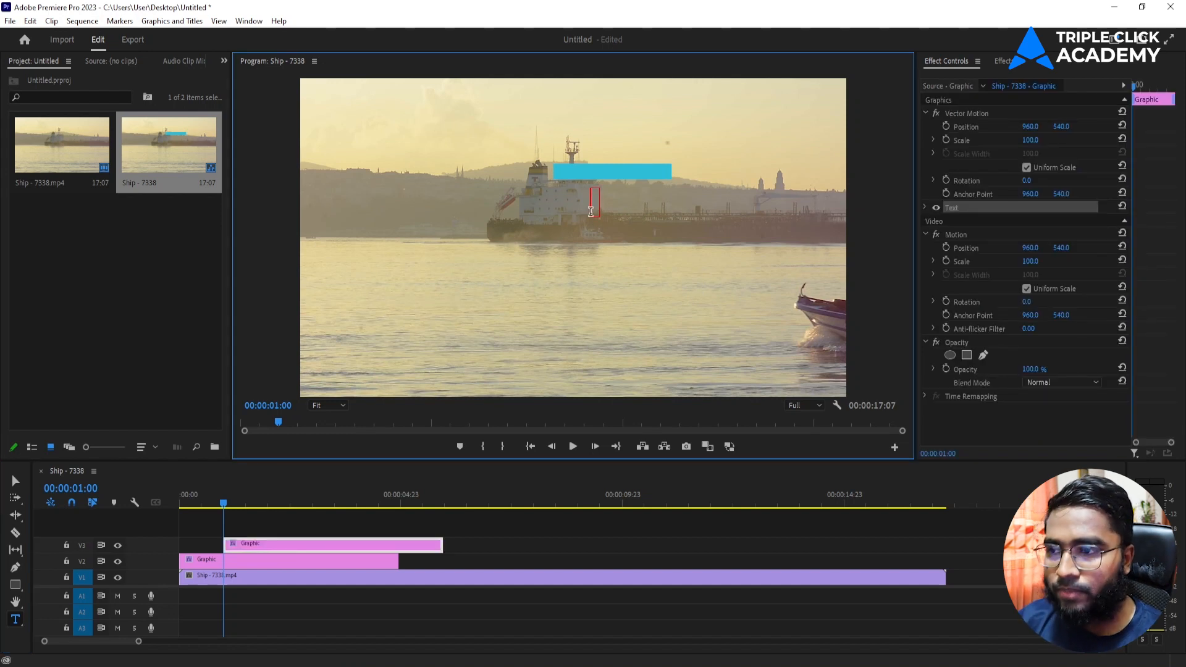
pyautogui.write('Triple')
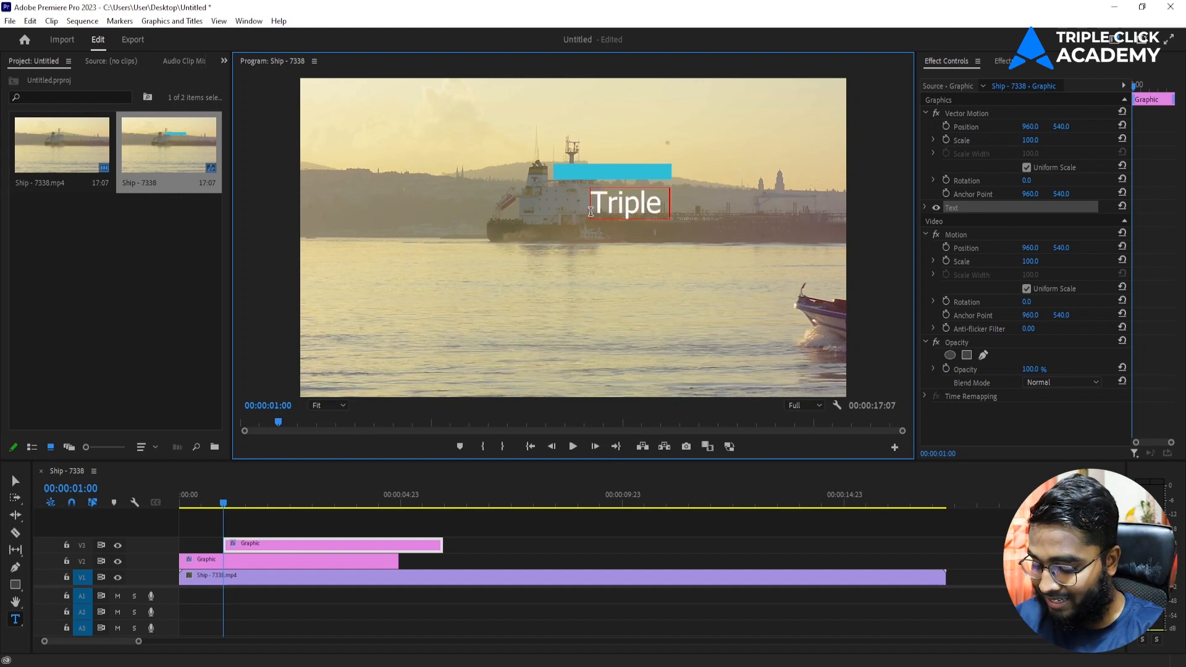
pyautogui.write(' Cl')
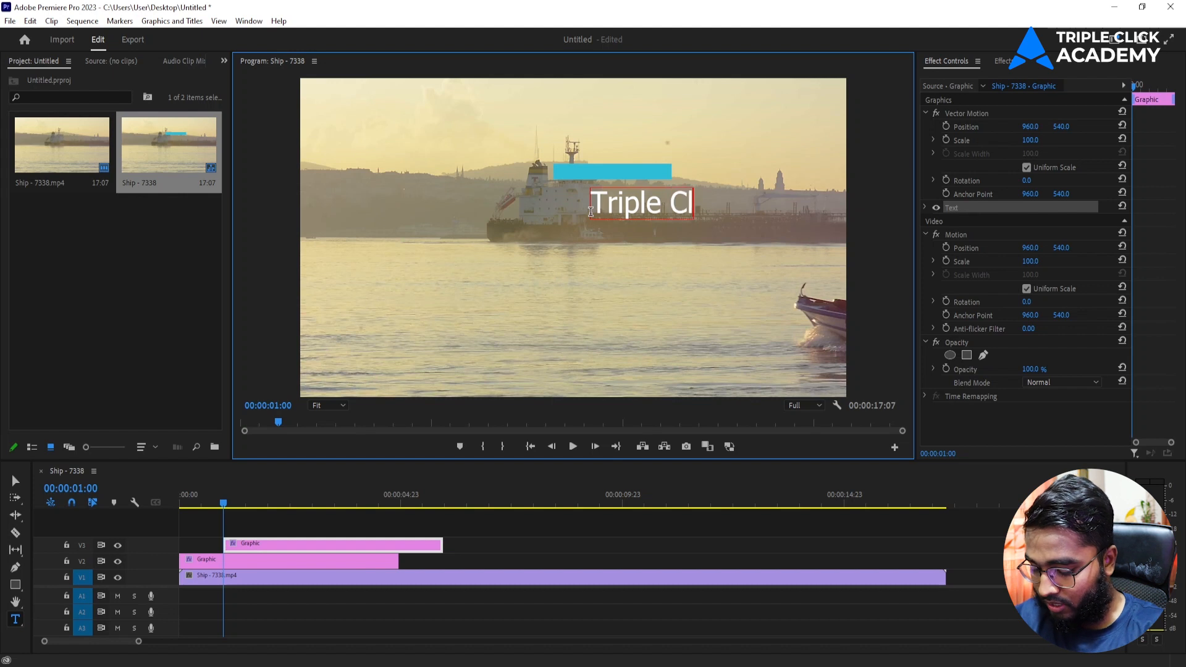
pyautogui.write('ick Academy')
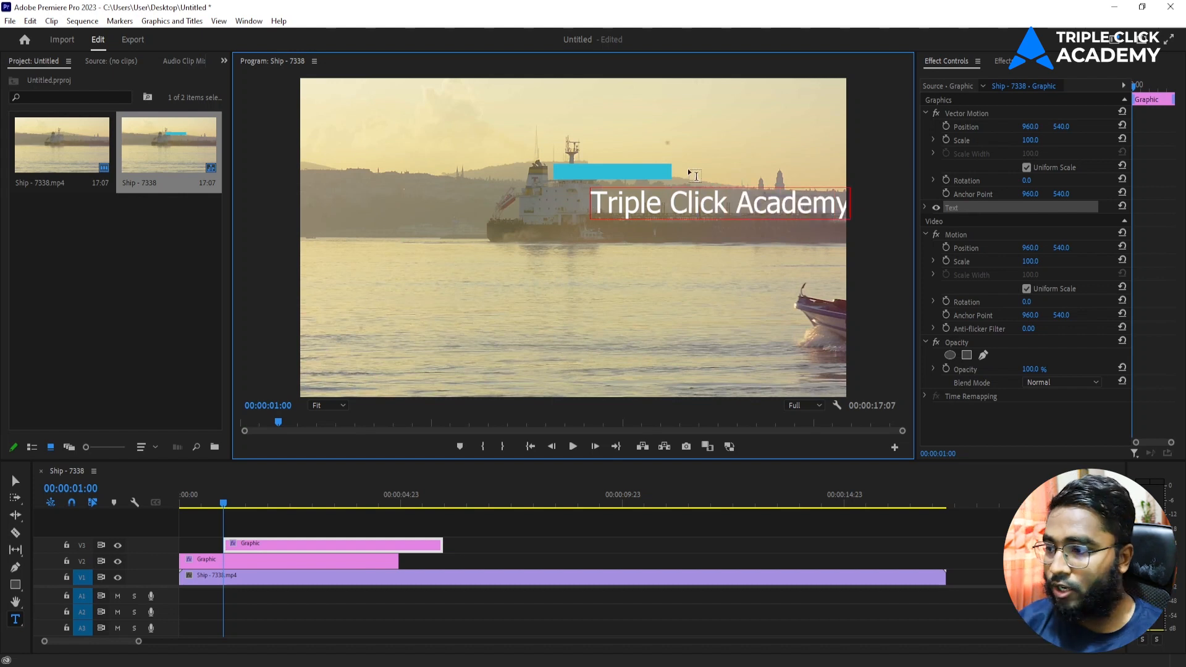
# Scale the "Triple Click Academy" text down to fit the blue bar and place it on top of the bar
pyautogui.click(16, 481)
pyautogui.moveTo(790, 213); pyautogui.dragTo(765, 214)
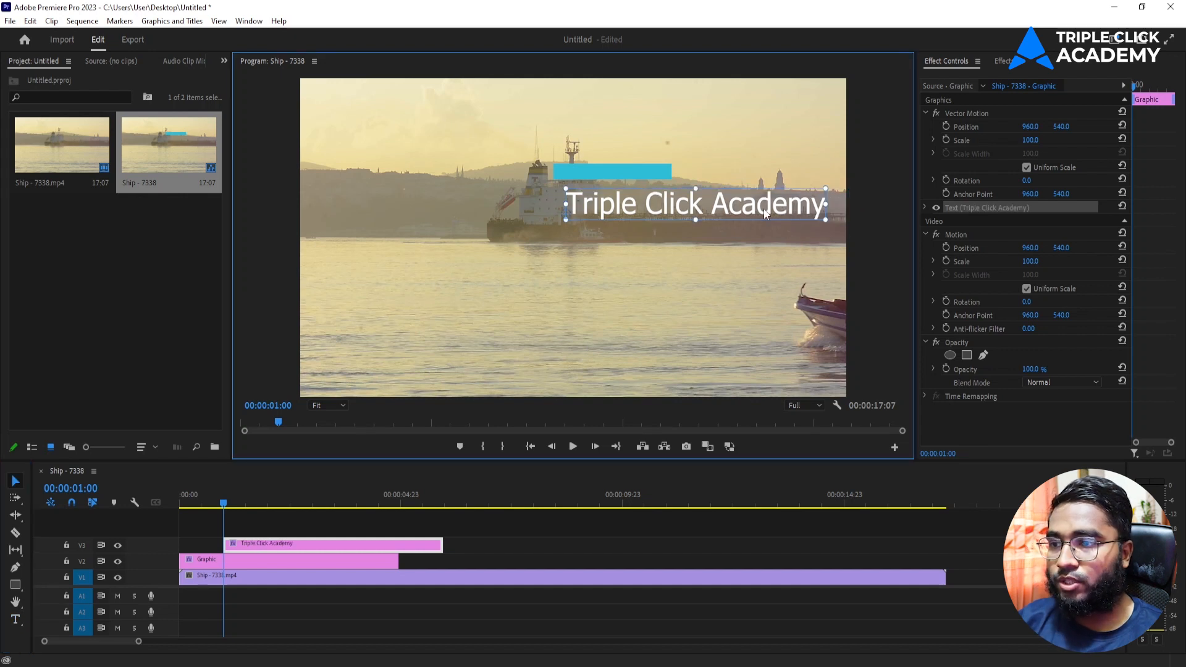
pyautogui.moveTo(828, 192); pyautogui.dragTo(773, 218)
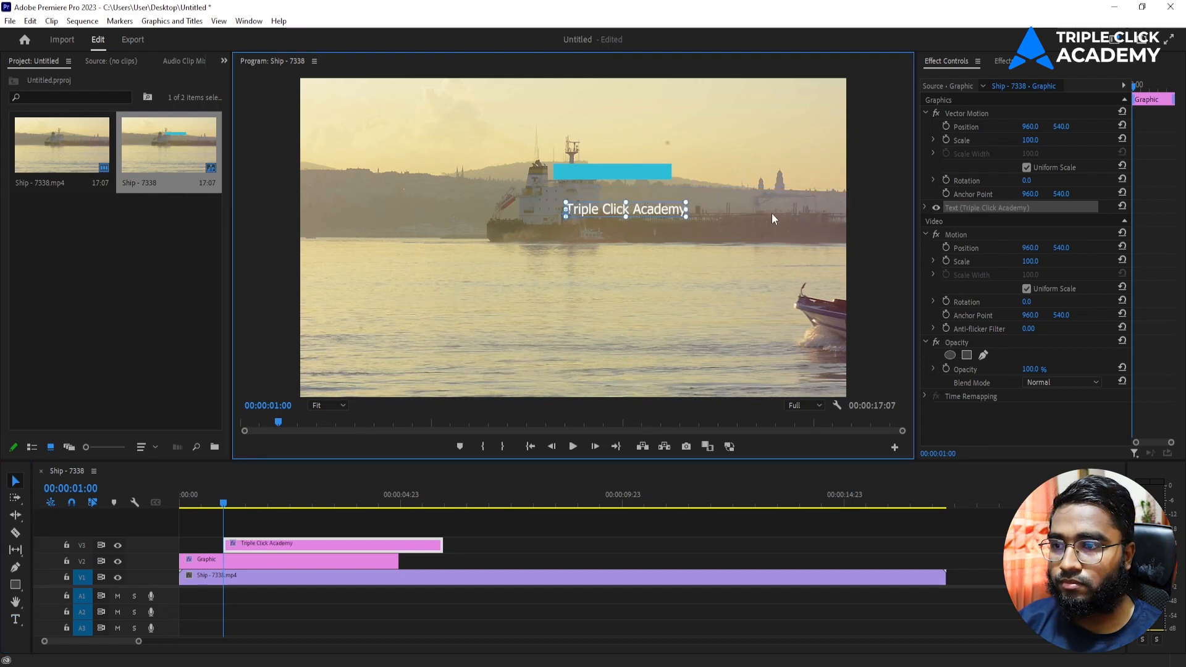
pyautogui.moveTo(654, 213); pyautogui.dragTo(669, 164)
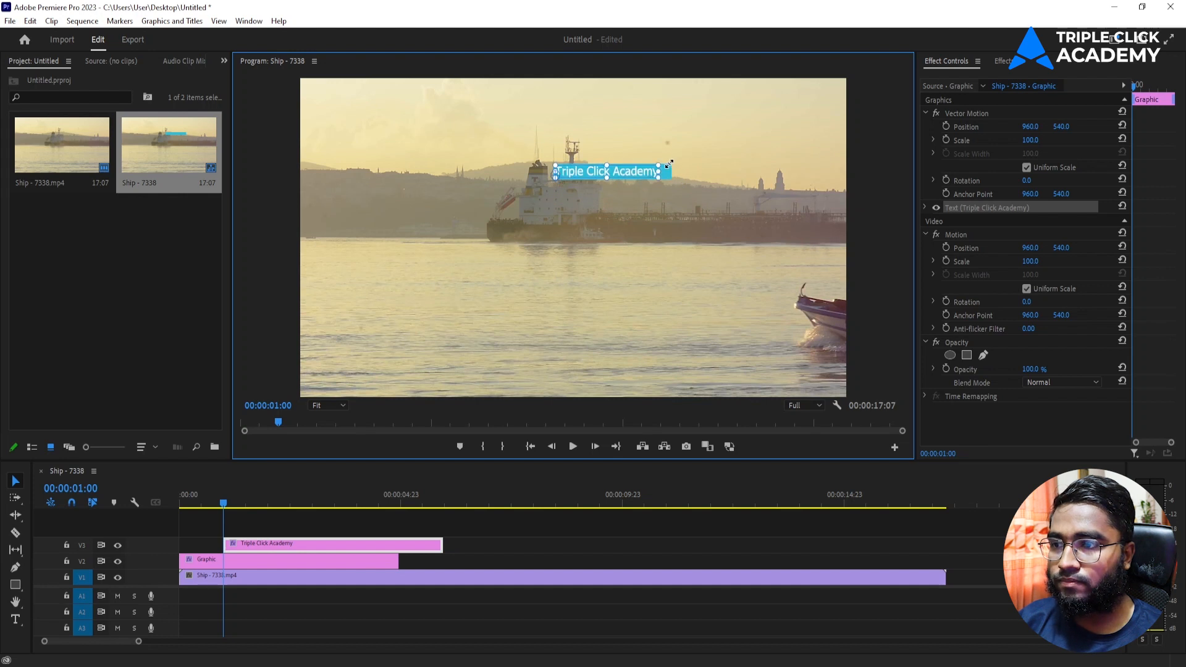
# Shift the blue bar's horizontal position to 1264.4 so that it is centred behind the text
pyautogui.click(673, 179)
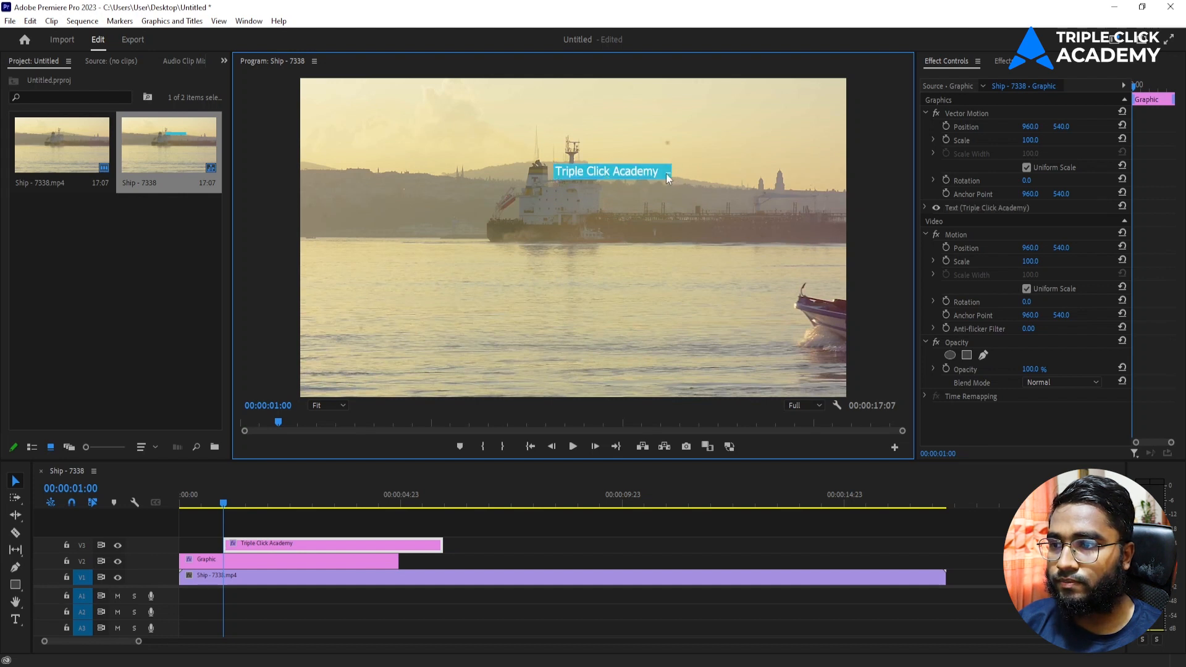
pyautogui.click(667, 174)
pyautogui.moveTo(664, 181); pyautogui.dragTo(660, 180)
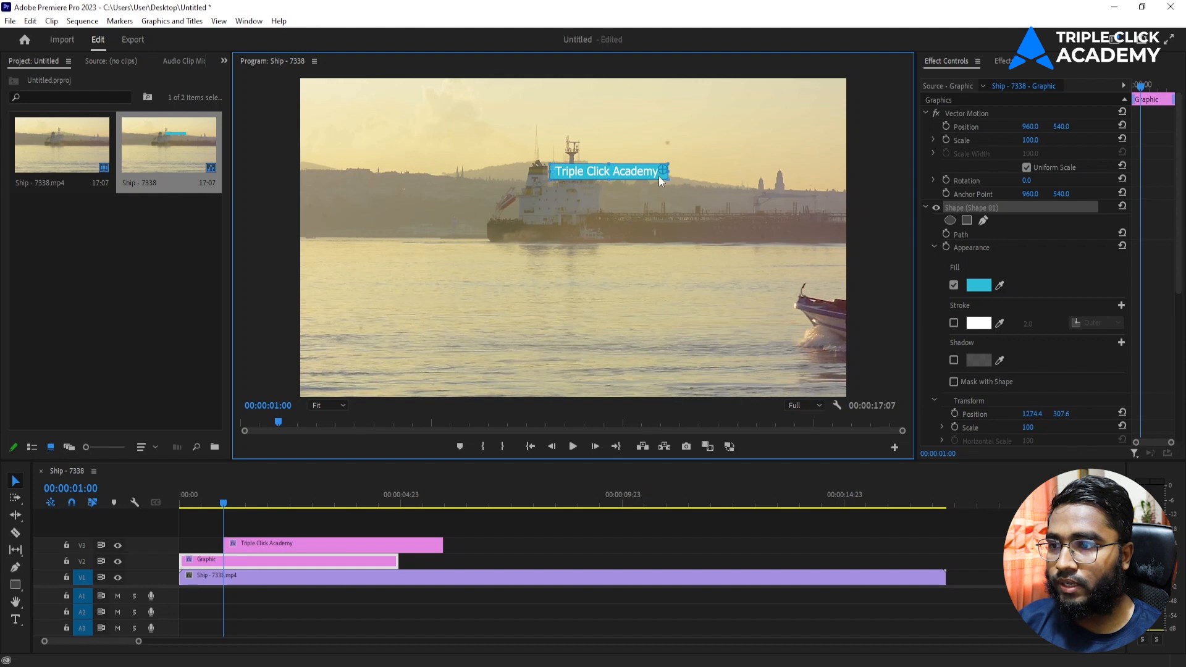
pyautogui.click(682, 195)
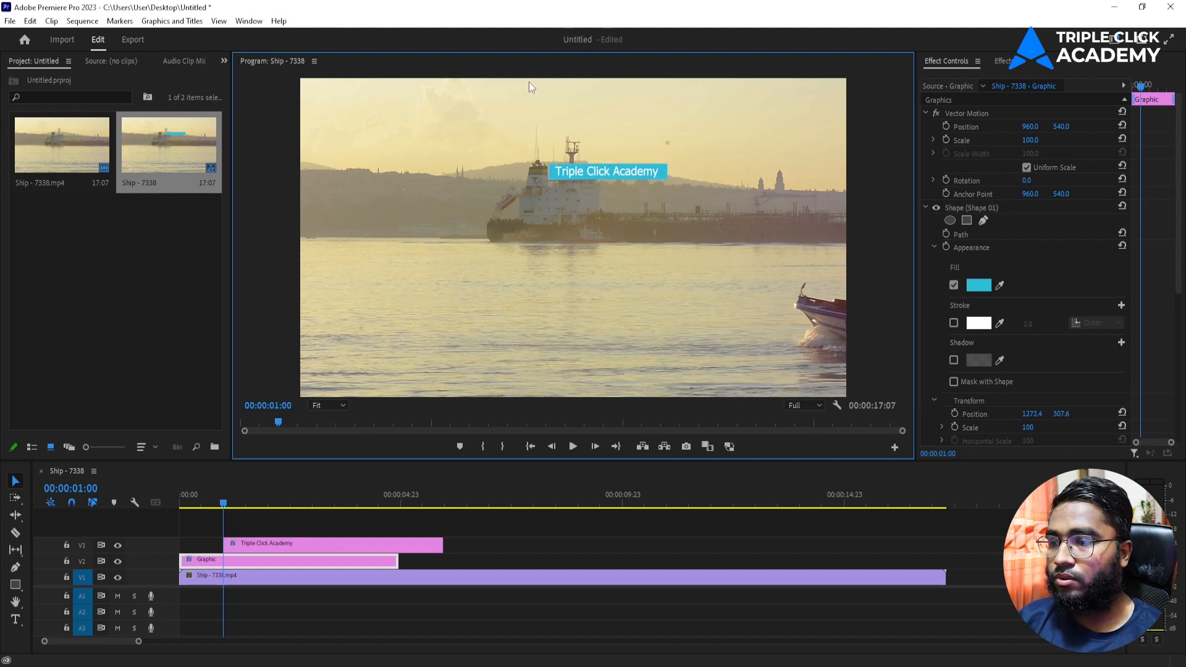
pyautogui.click(667, 173)
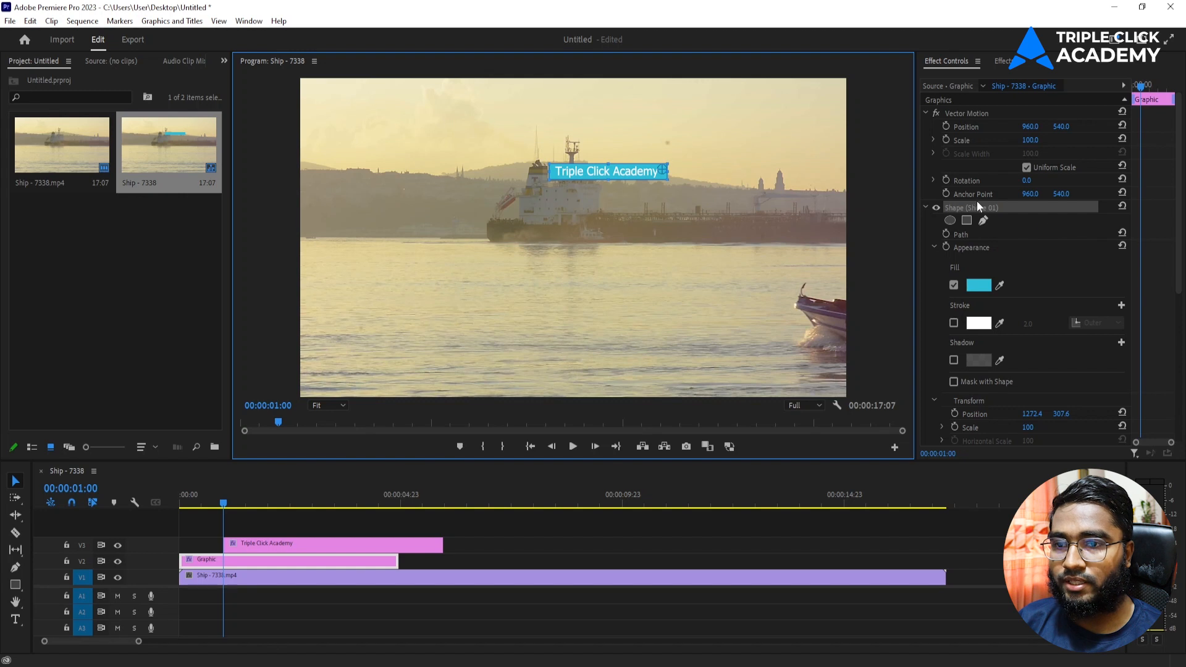
pyautogui.moveTo(1031, 414); pyautogui.dragTo(1024, 414)
pyautogui.click(741, 248)
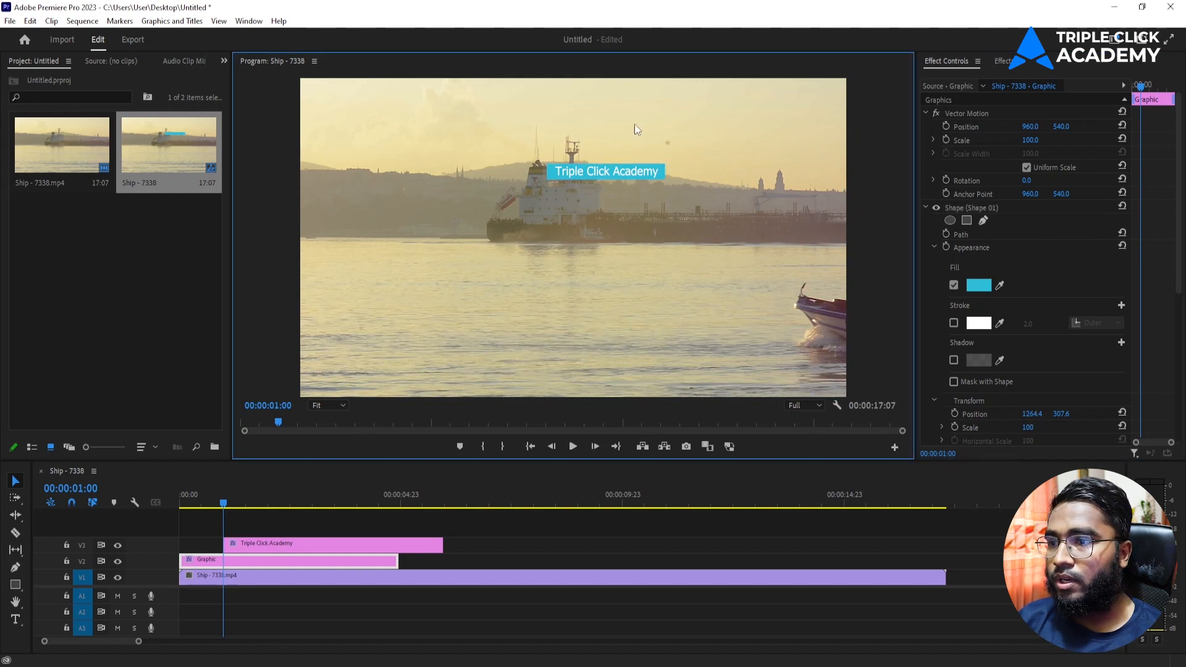
pyautogui.click(613, 179)
pyautogui.moveTo(613, 179); pyautogui.dragTo(667, 219)
pyautogui.hotkey('ctrl', 'z')
pyautogui.click(652, 246)
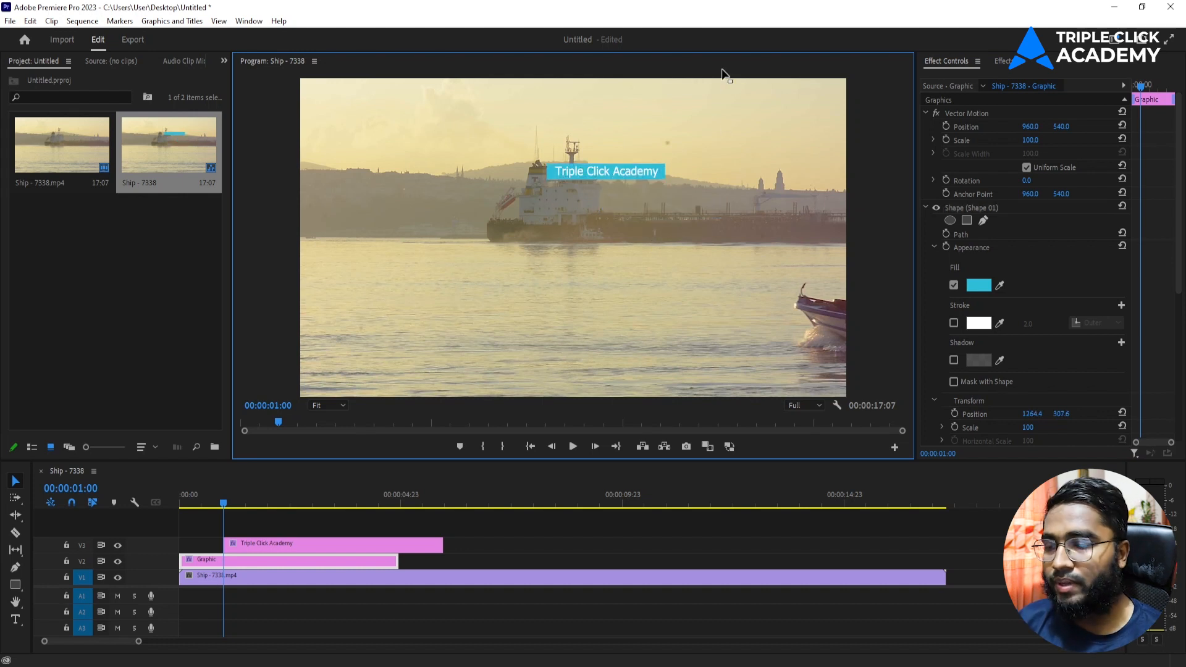
# Move the "Triple Click Academy" text clip to the start of the sequence, aligned with the bar's clip below it
pyautogui.click(263, 530)
pyautogui.moveTo(268, 541); pyautogui.dragTo(216, 545)
pyautogui.click(746, 247)
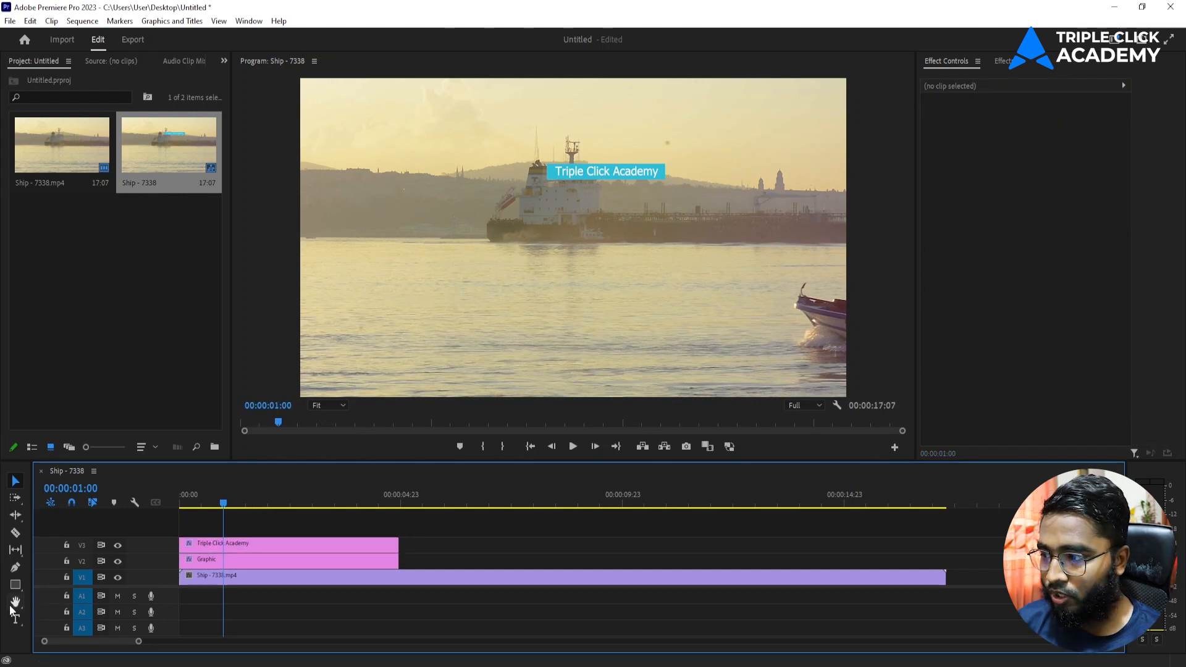
# Draw a diagonal line with the Pen tool from the blue bar's lower-right corner toward the waterline, with no fill and a white stroke
pyautogui.click(15, 568)
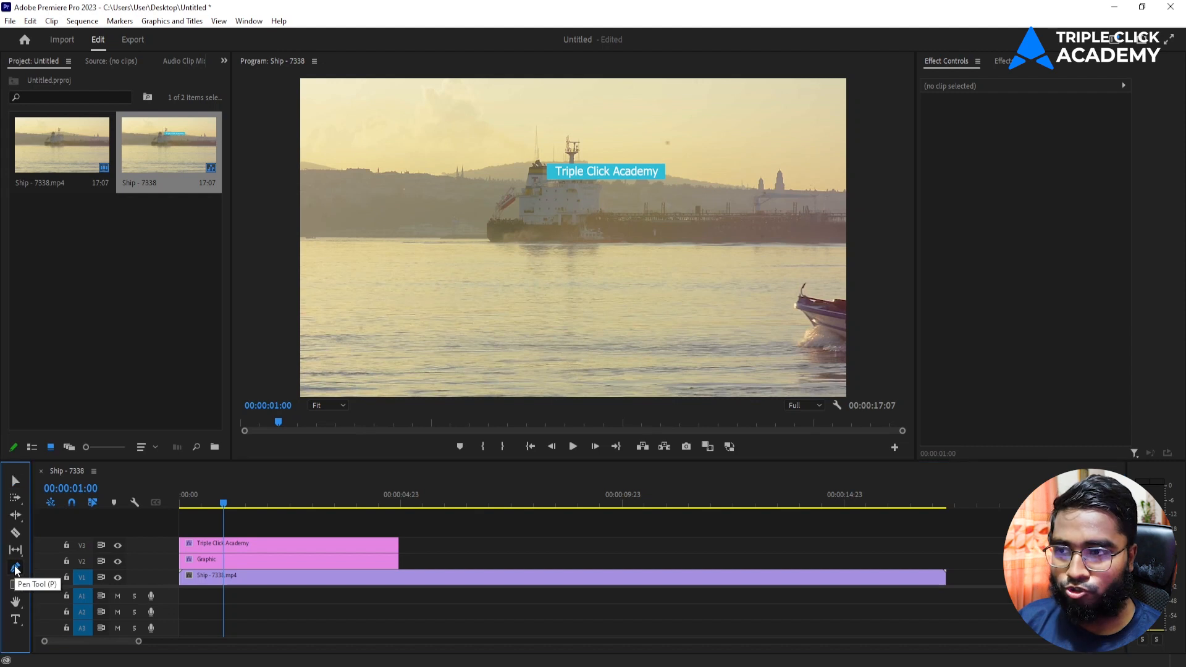
pyautogui.click(665, 180)
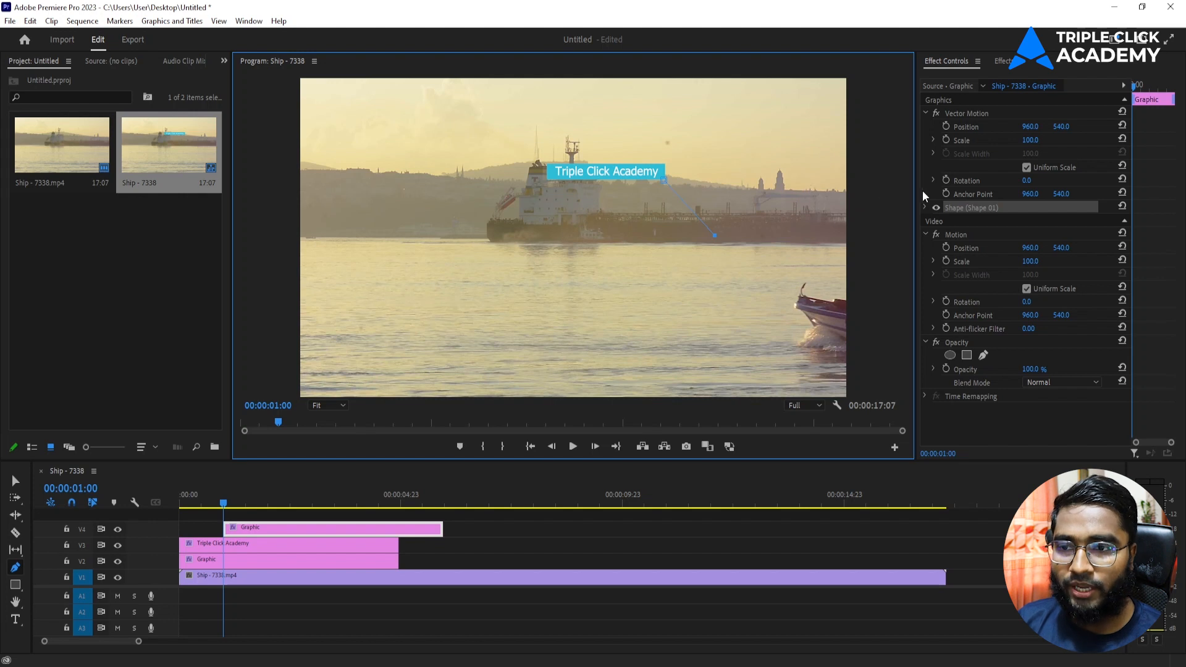
pyautogui.click(925, 208)
pyautogui.click(954, 286)
pyautogui.click(954, 324)
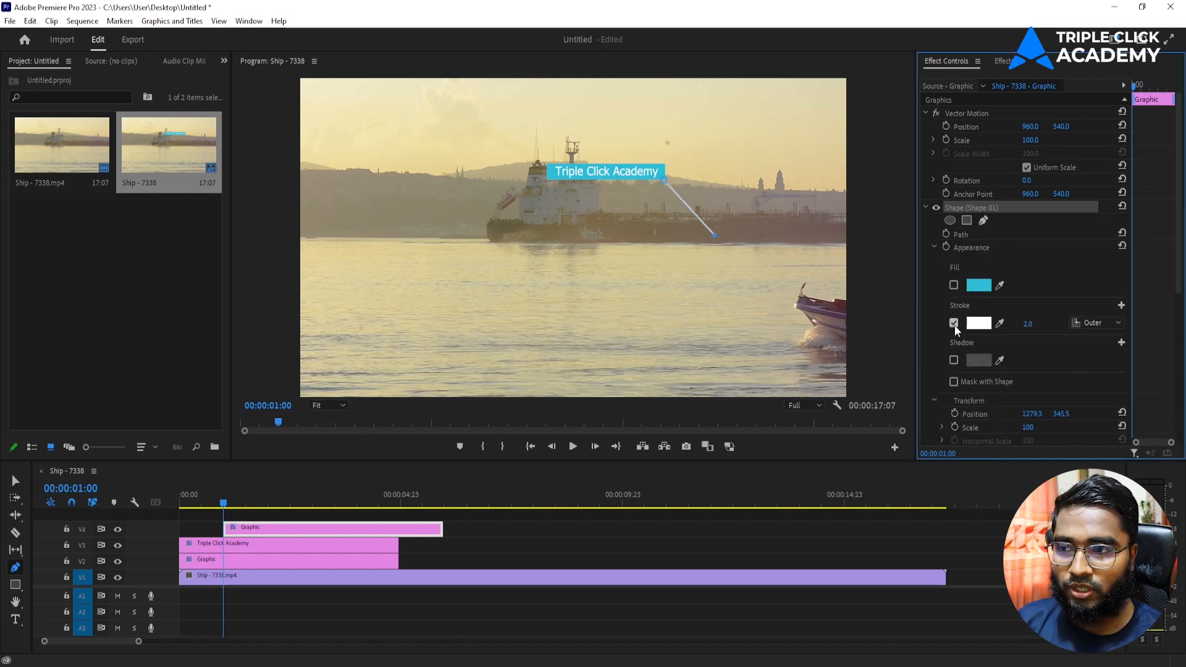
# Move the white line to about 1275.3, 341.5 so that its upper end meets the blue bar's corner
pyautogui.click(15, 481)
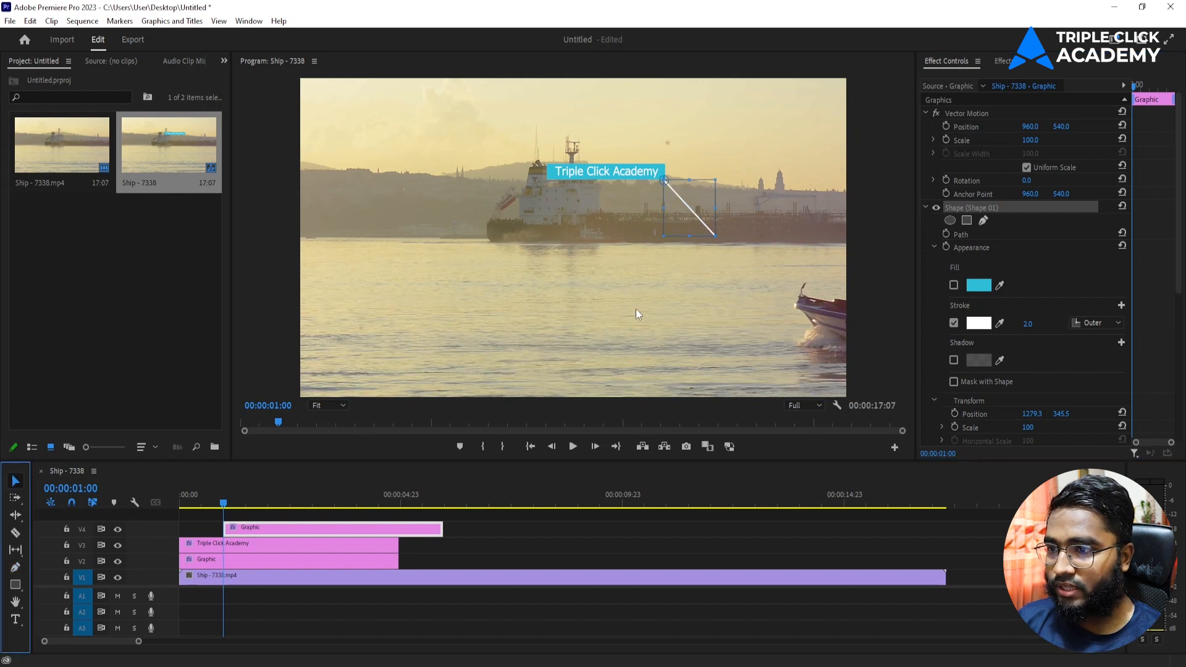
pyautogui.click(642, 294)
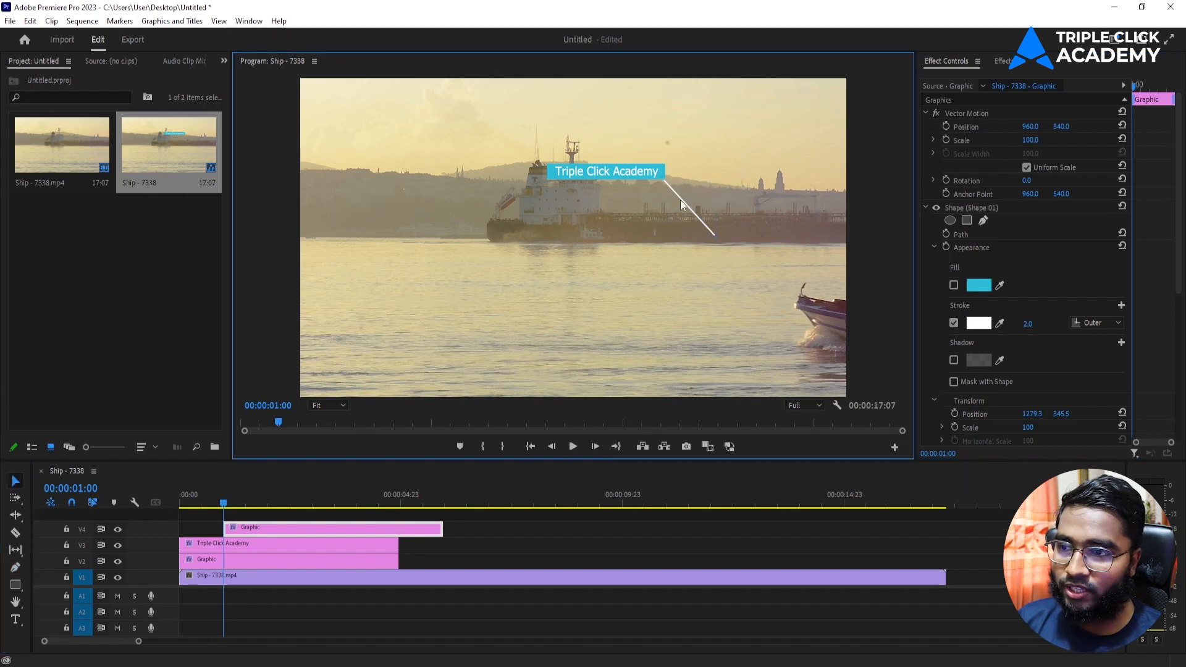
pyautogui.click(681, 204)
pyautogui.moveTo(680, 199); pyautogui.dragTo(681, 198)
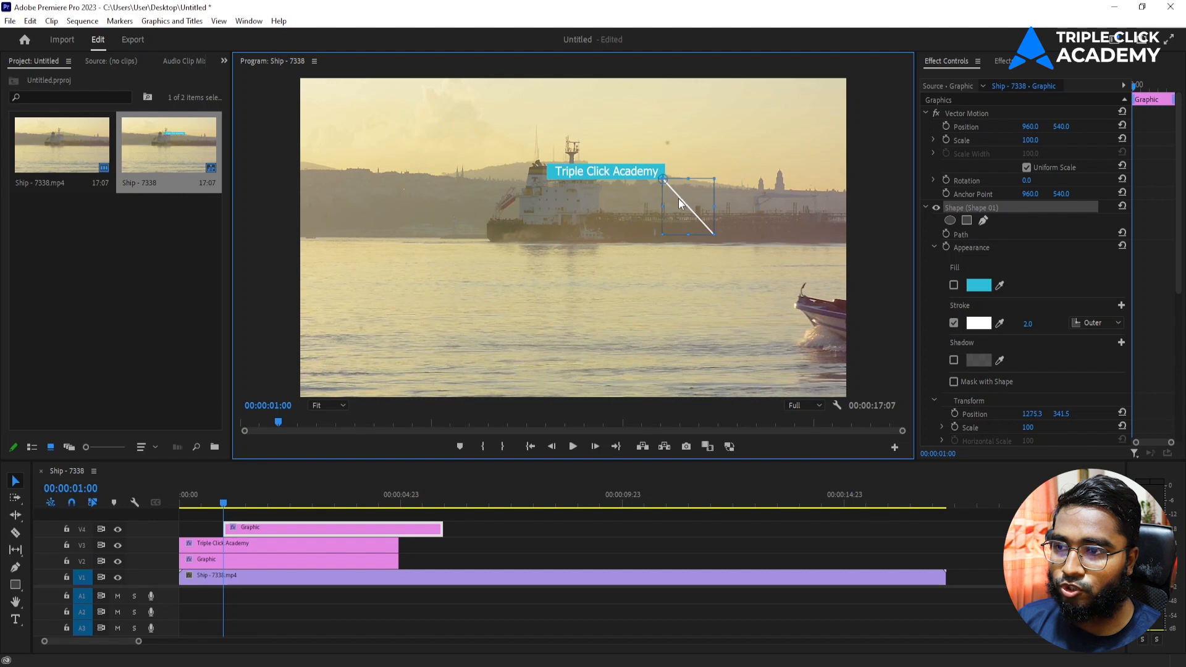
# Nudge the white line to 1277.3, 334.5 and inspect its joint with the blue bar's corner at 100% zoom
pyautogui.click(711, 153)
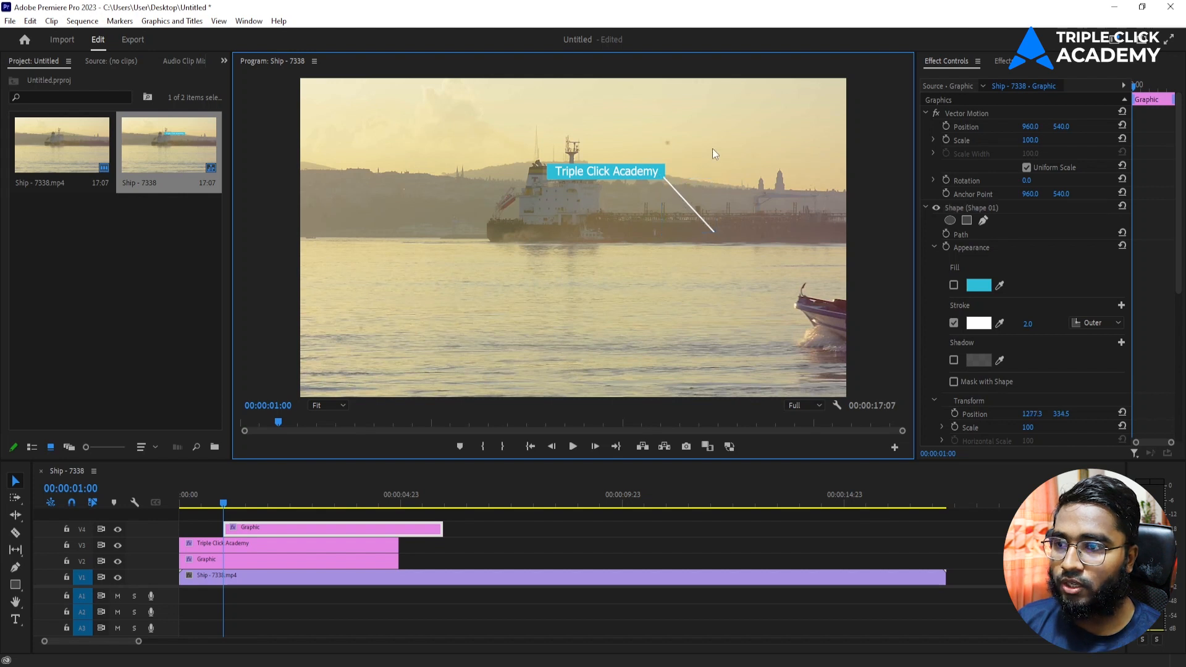
pyautogui.click(681, 201)
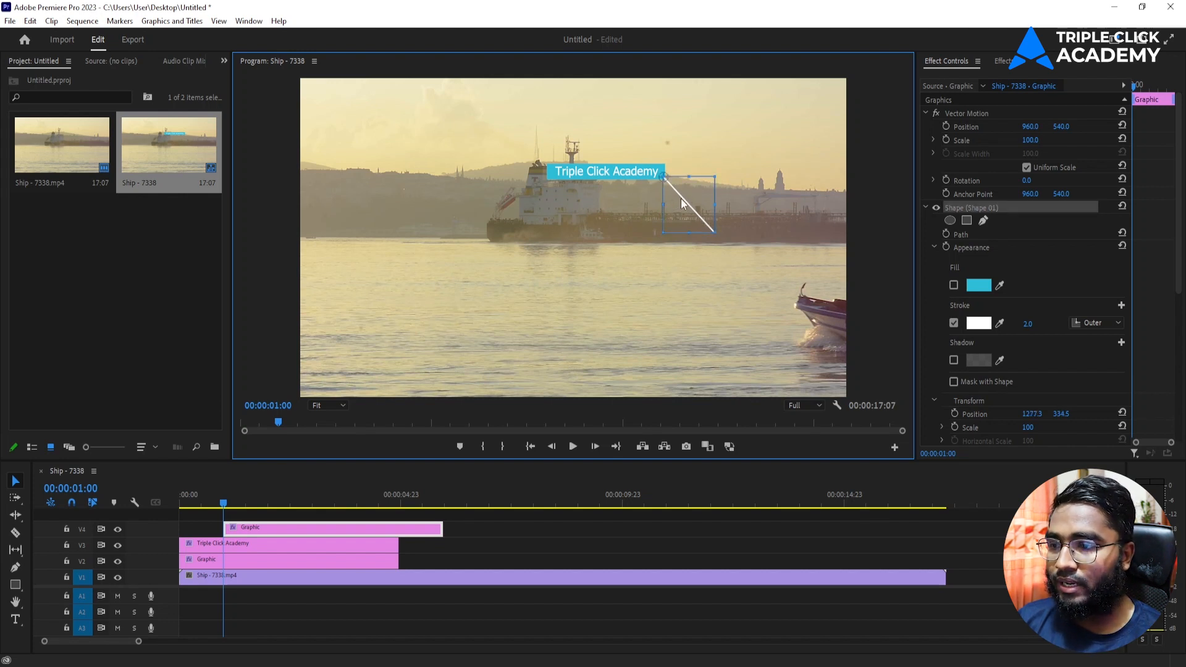
pyautogui.click(327, 405)
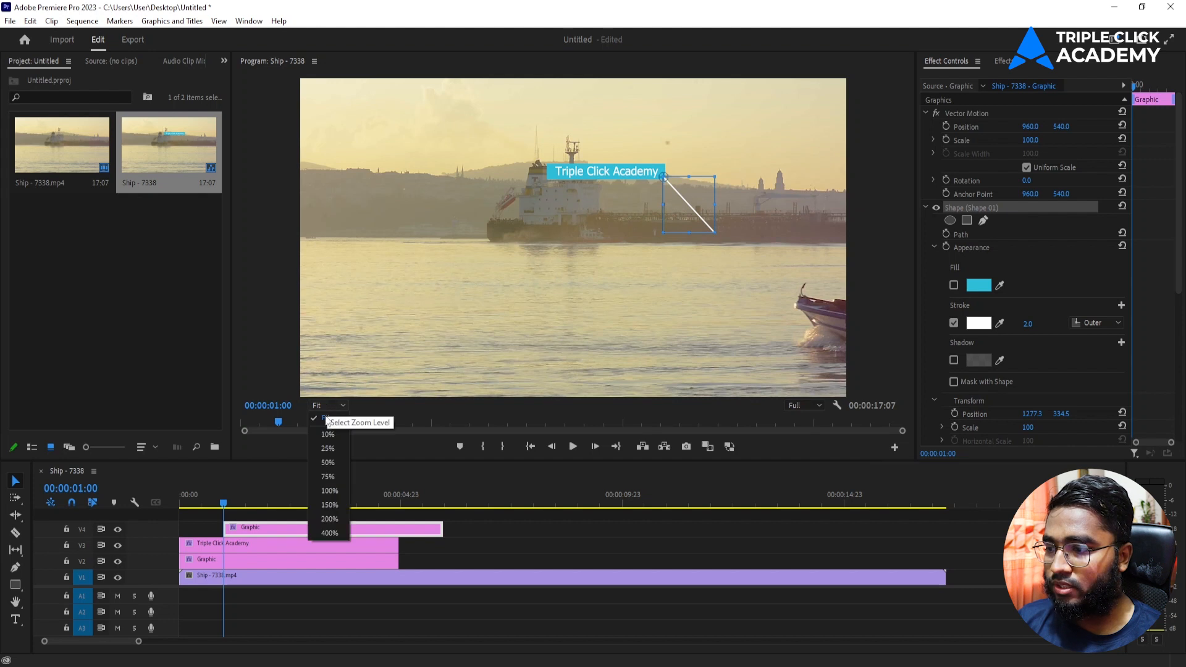
pyautogui.click(321, 488)
pyautogui.press('h')
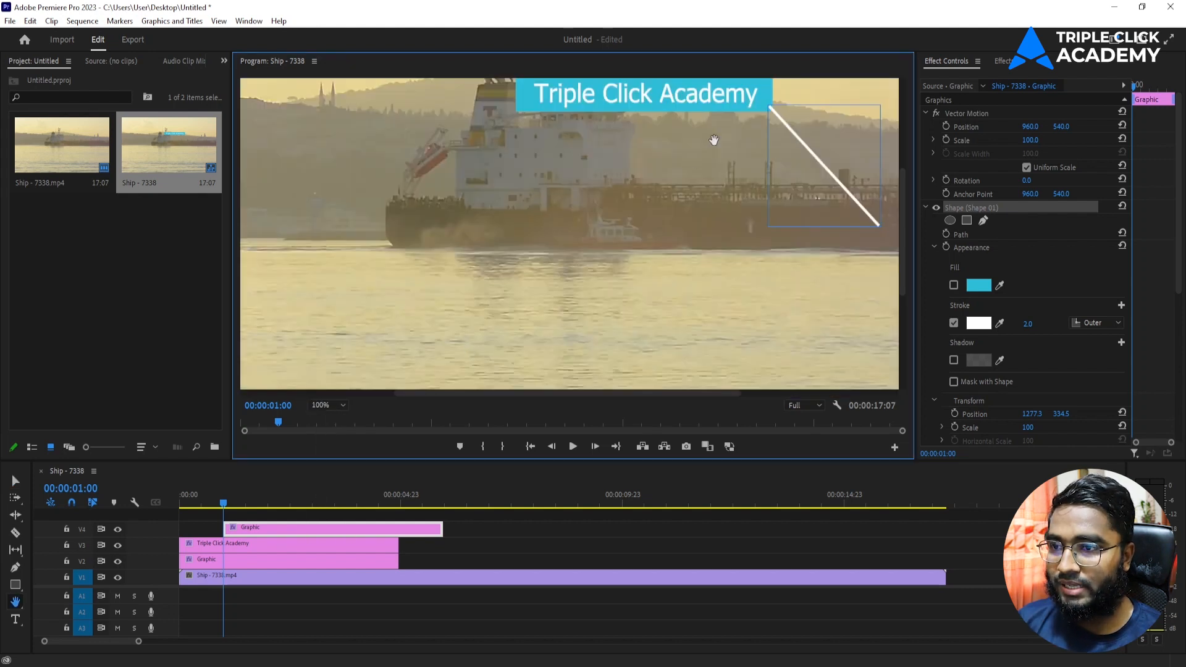
pyautogui.moveTo(717, 138); pyautogui.dragTo(646, 232)
pyautogui.press('v')
pyautogui.click(764, 147)
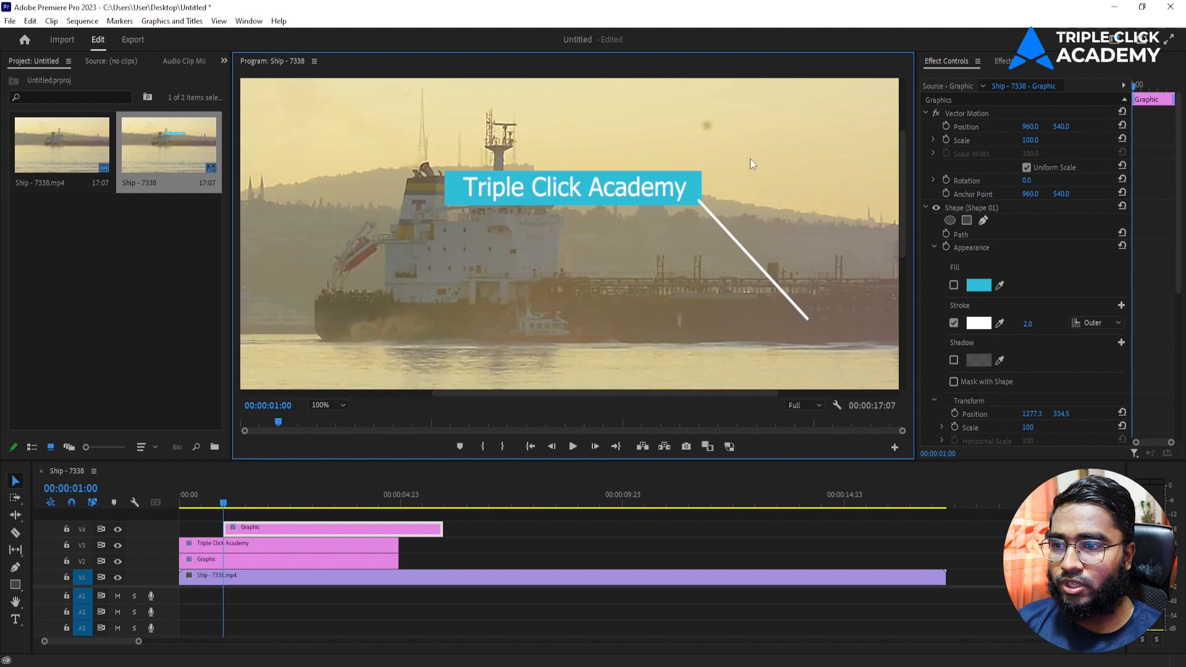
pyautogui.click(724, 234)
# Move the line's graphic clip to the start of the sequence, aligned with the two title clips below it
pyautogui.moveTo(302, 527); pyautogui.dragTo(257, 527)
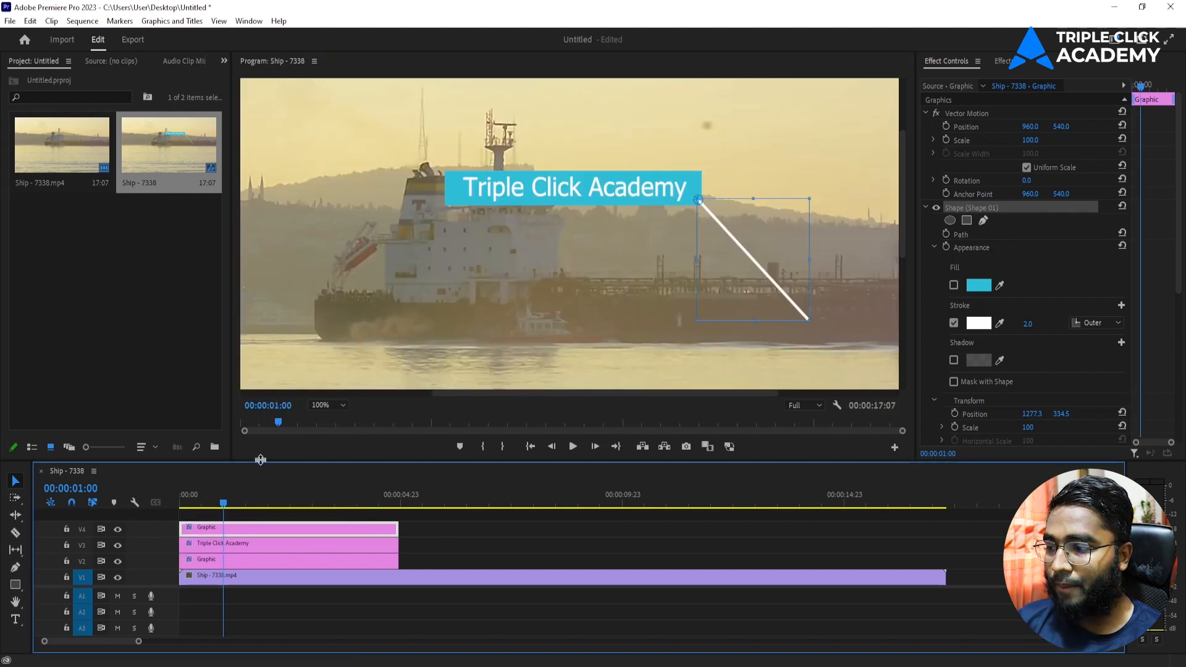
pyautogui.moveTo(261, 458); pyautogui.dragTo(263, 440)
pyautogui.click(265, 499)
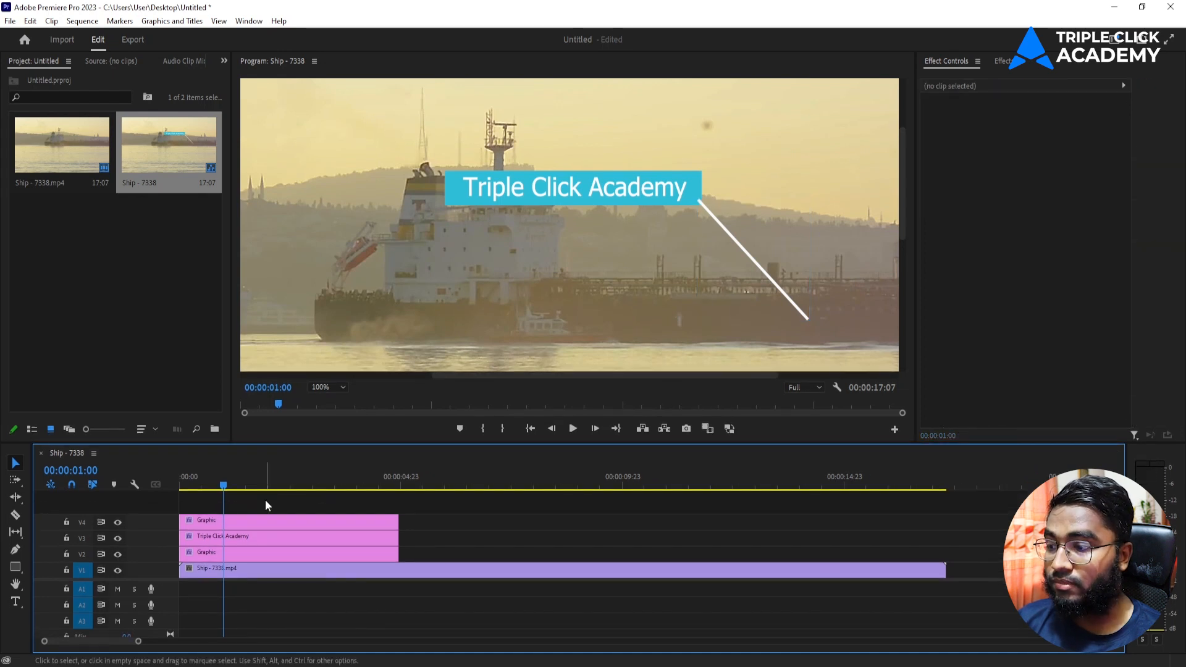
# Reorder the graphic clips so that the line is on V2, the blue bar on V3 and the text on V4
pyautogui.click(240, 554)
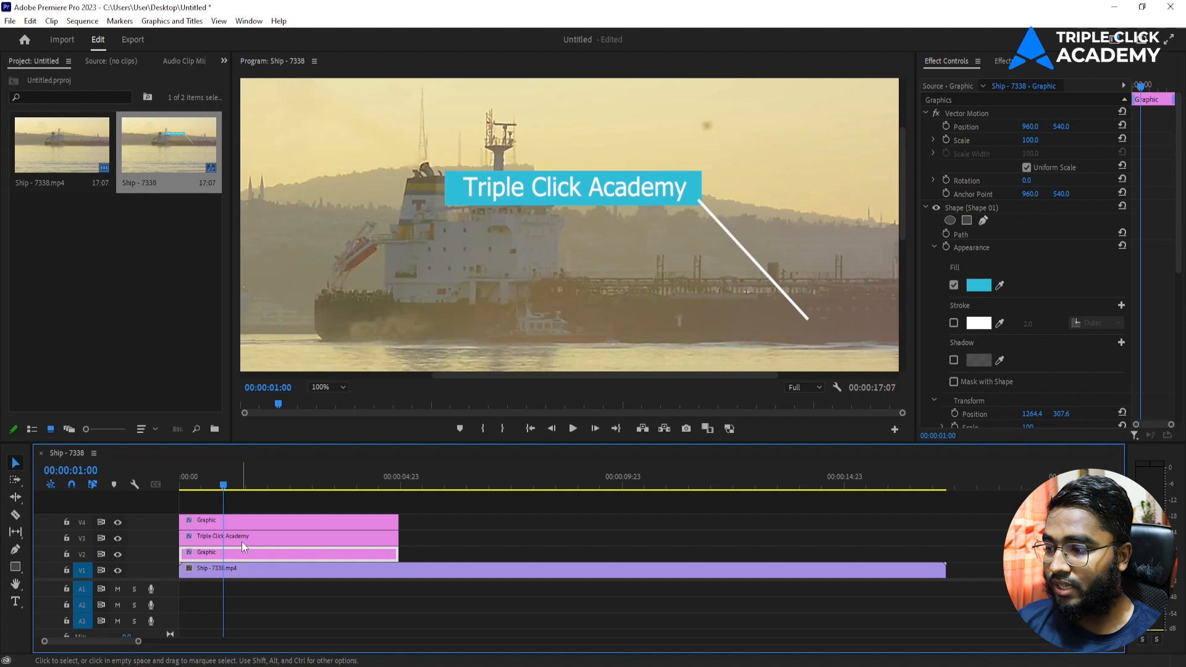
pyautogui.click(451, 539)
pyautogui.moveTo(412, 555); pyautogui.dragTo(672, 522)
pyautogui.moveTo(438, 534); pyautogui.dragTo(328, 522)
pyautogui.click(553, 523)
pyautogui.moveTo(584, 525); pyautogui.dragTo(237, 554)
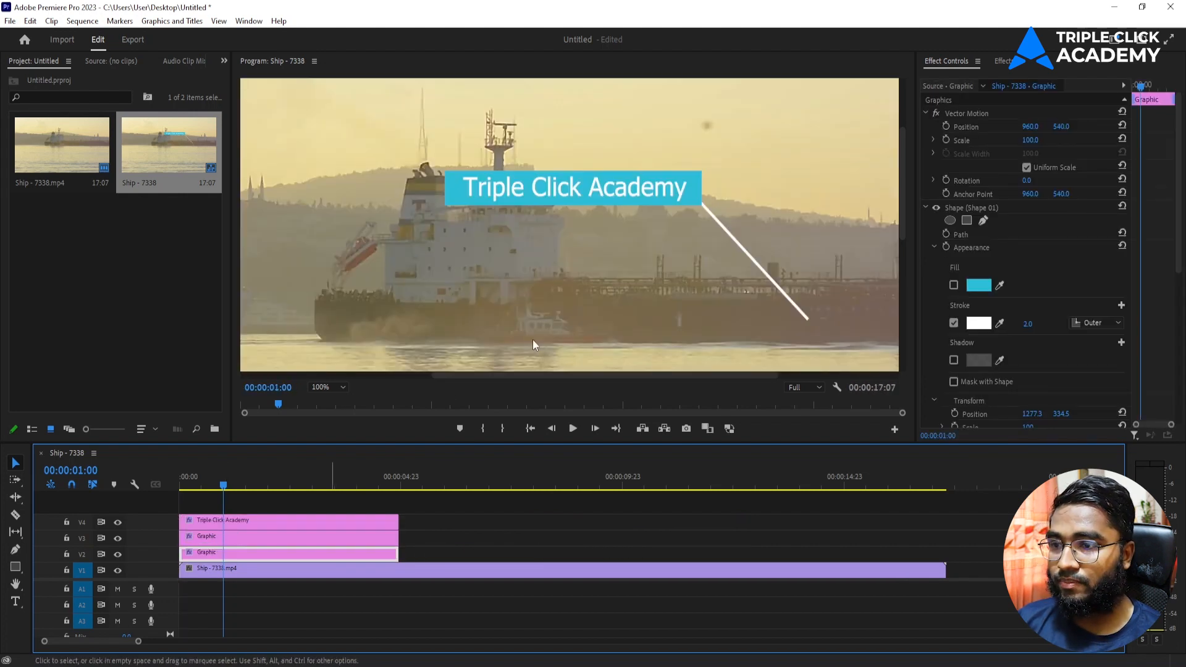
# Nudge the white line down to 1277.3, 336.5 so that it starts just below the blue bar's corner
pyautogui.click(732, 231)
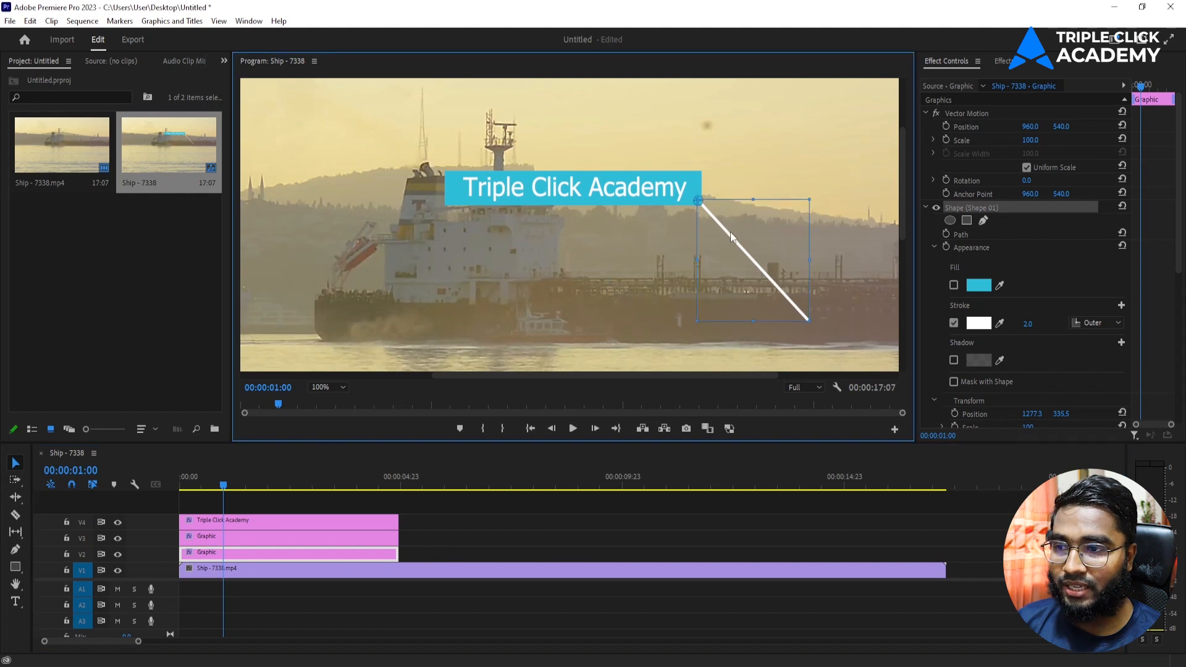
pyautogui.click(755, 177)
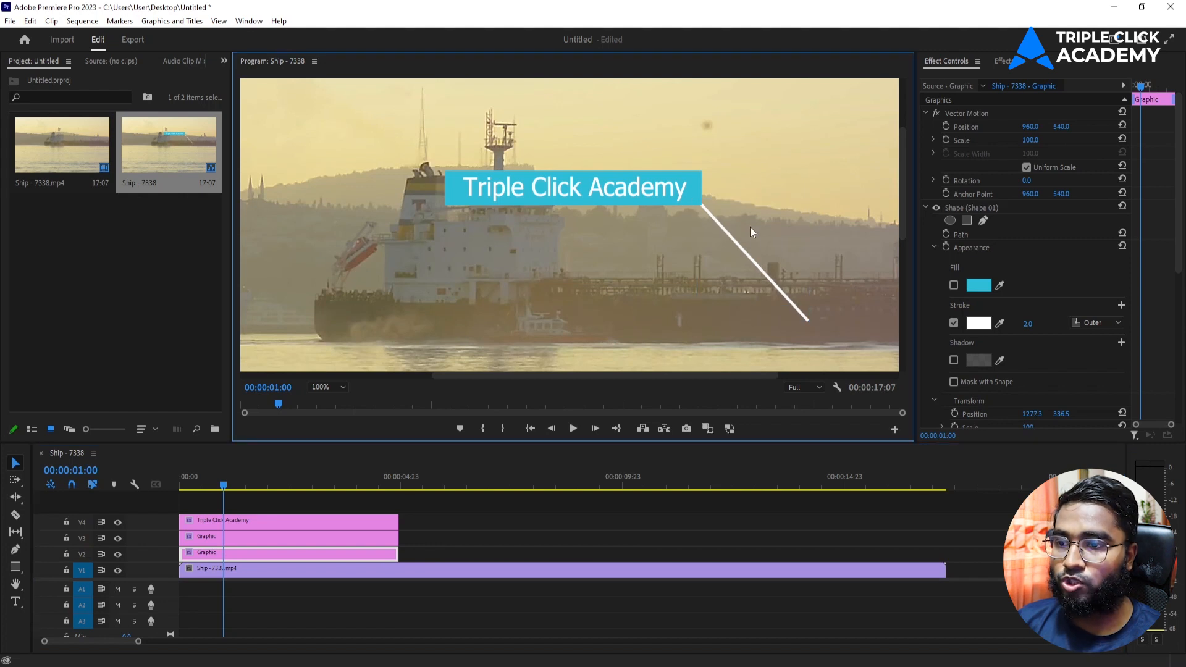
pyautogui.click(754, 263)
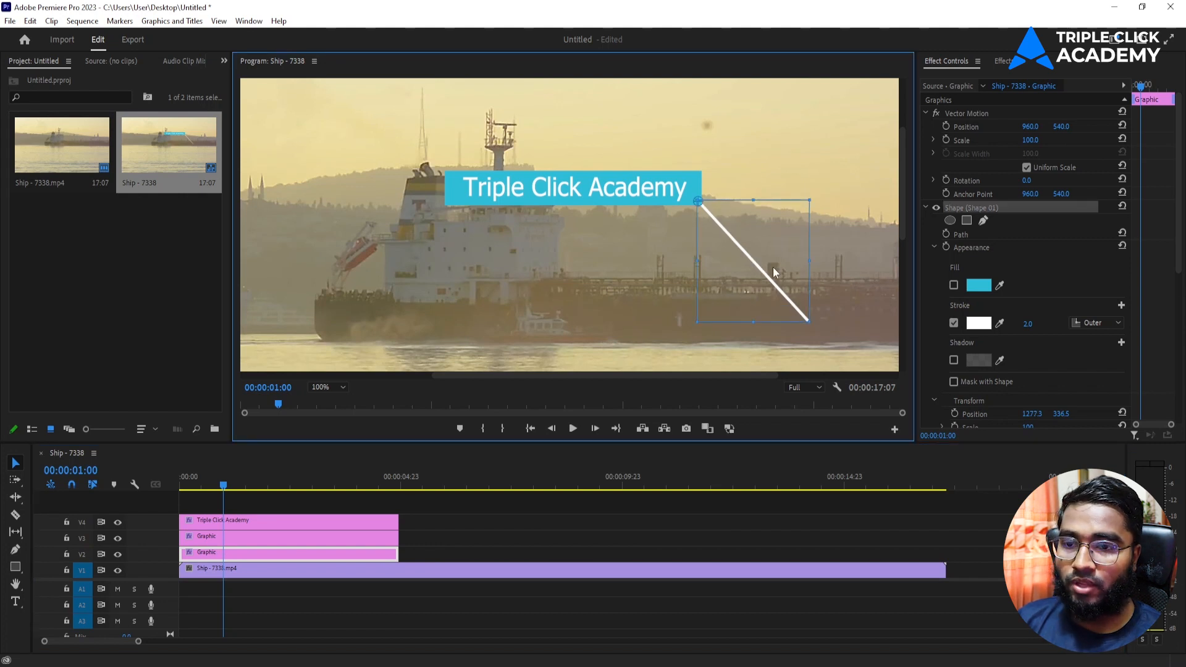
pyautogui.click(847, 288)
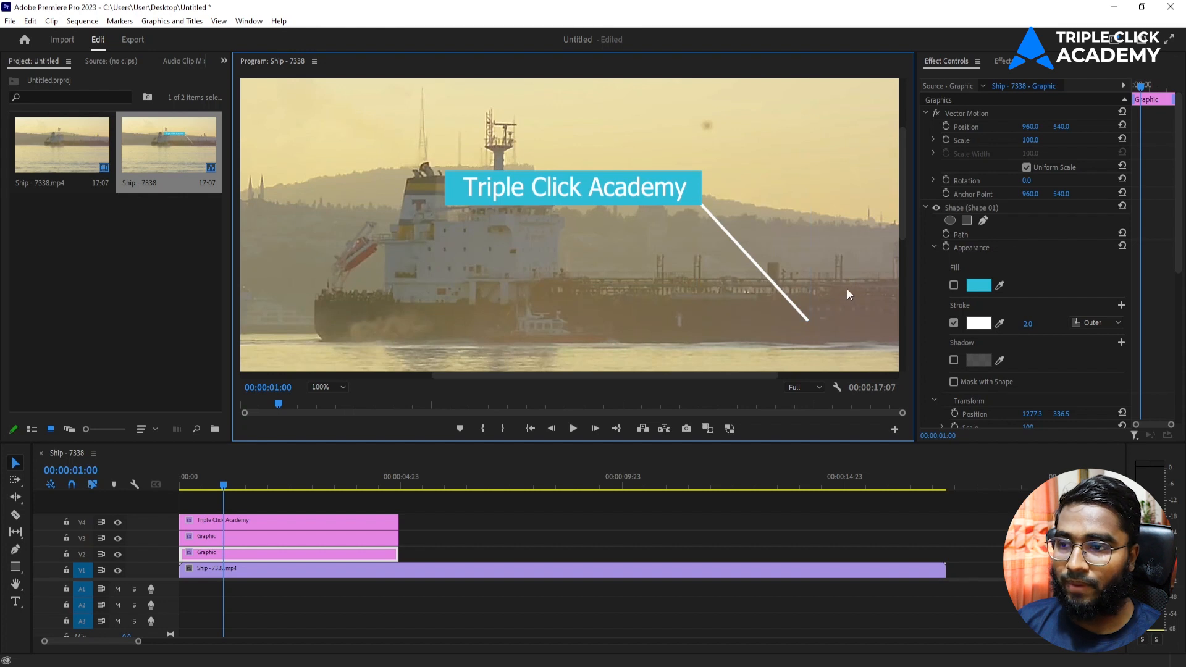
pyautogui.click(327, 383)
pyautogui.click(322, 398)
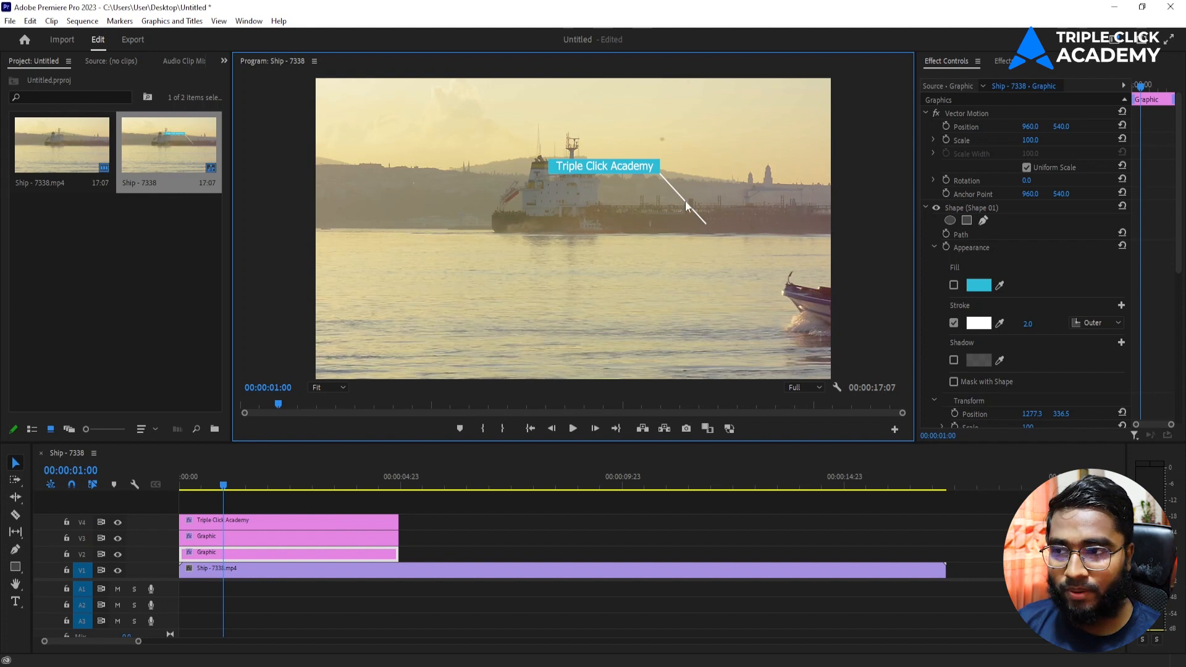
# Extend the text, bar and line clips together to the end of the Ship - 7338.mp4 clip
pyautogui.click(466, 524)
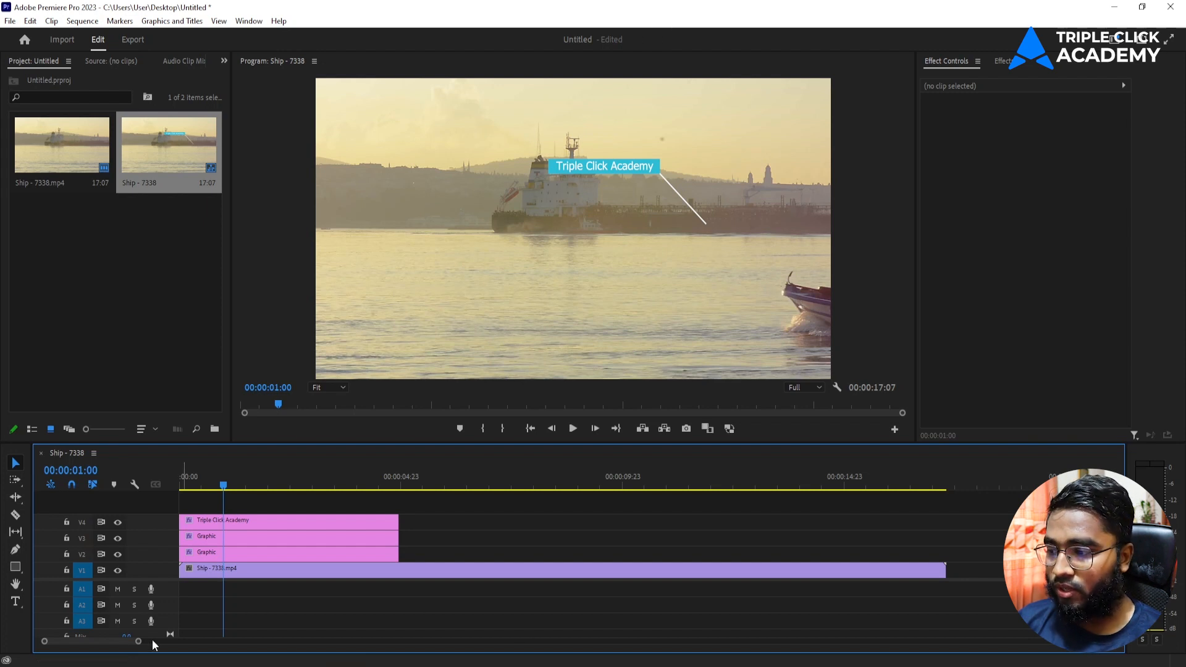
pyautogui.moveTo(138, 641); pyautogui.dragTo(200, 641)
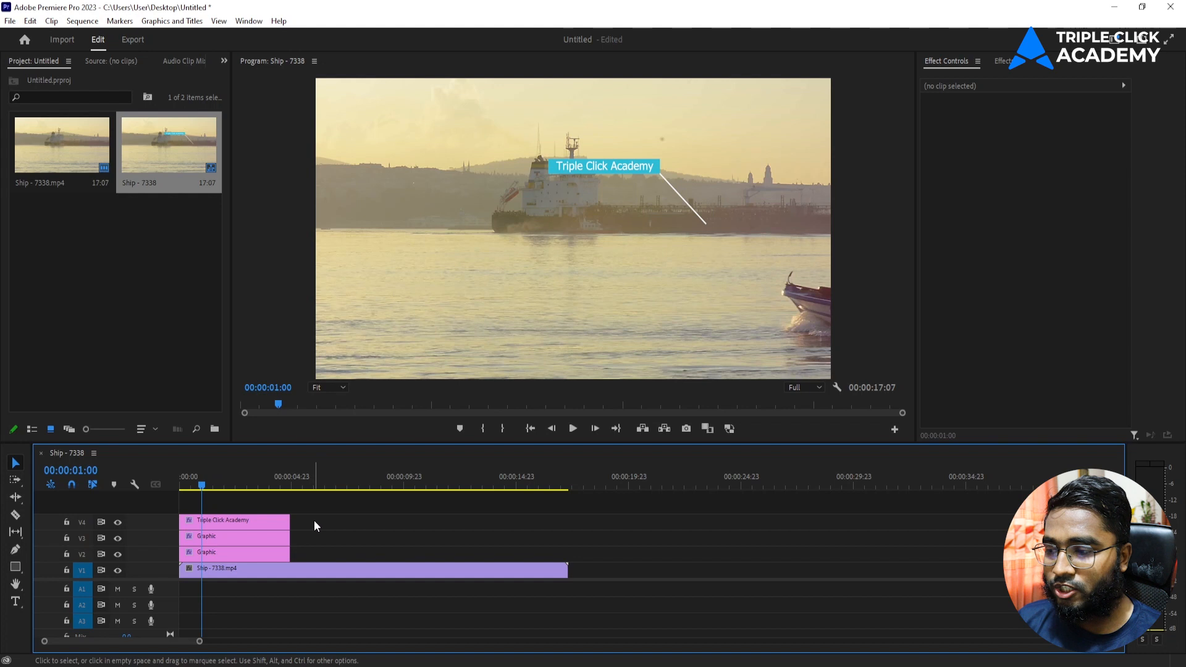
pyautogui.moveTo(305, 508); pyautogui.dragTo(312, 553)
pyautogui.click(642, 551)
# Nest the three selected graphic clips into one sequence, keeping the default name
pyautogui.rightClick(293, 530)
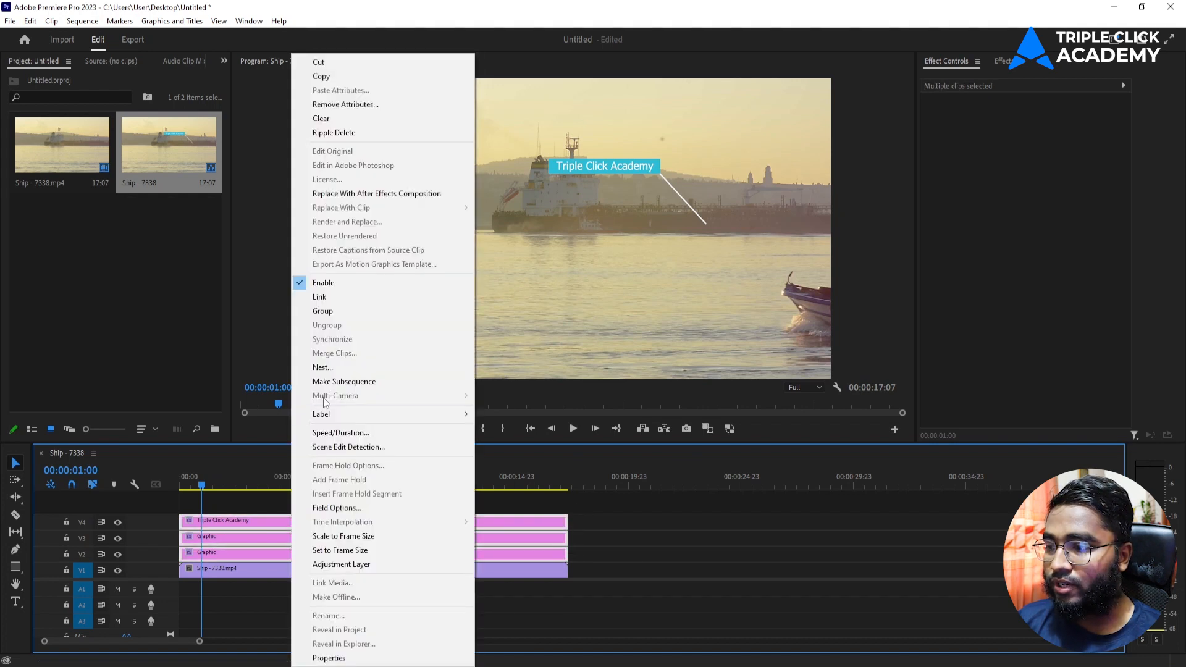
pyautogui.click(325, 368)
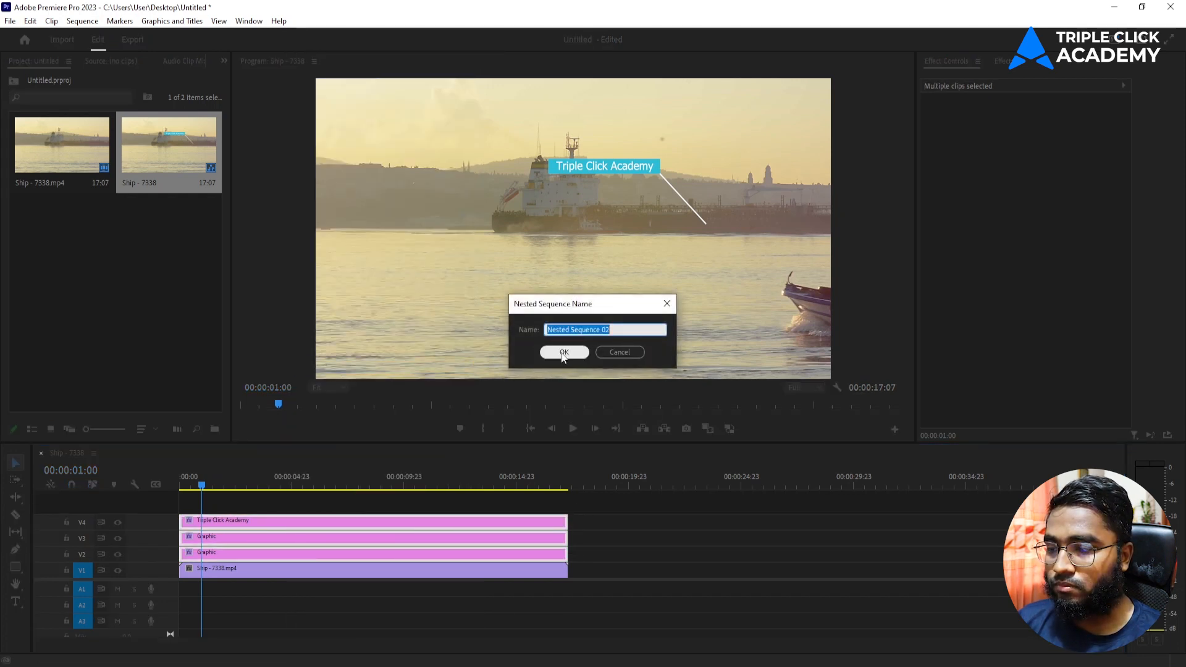
pyautogui.click(564, 352)
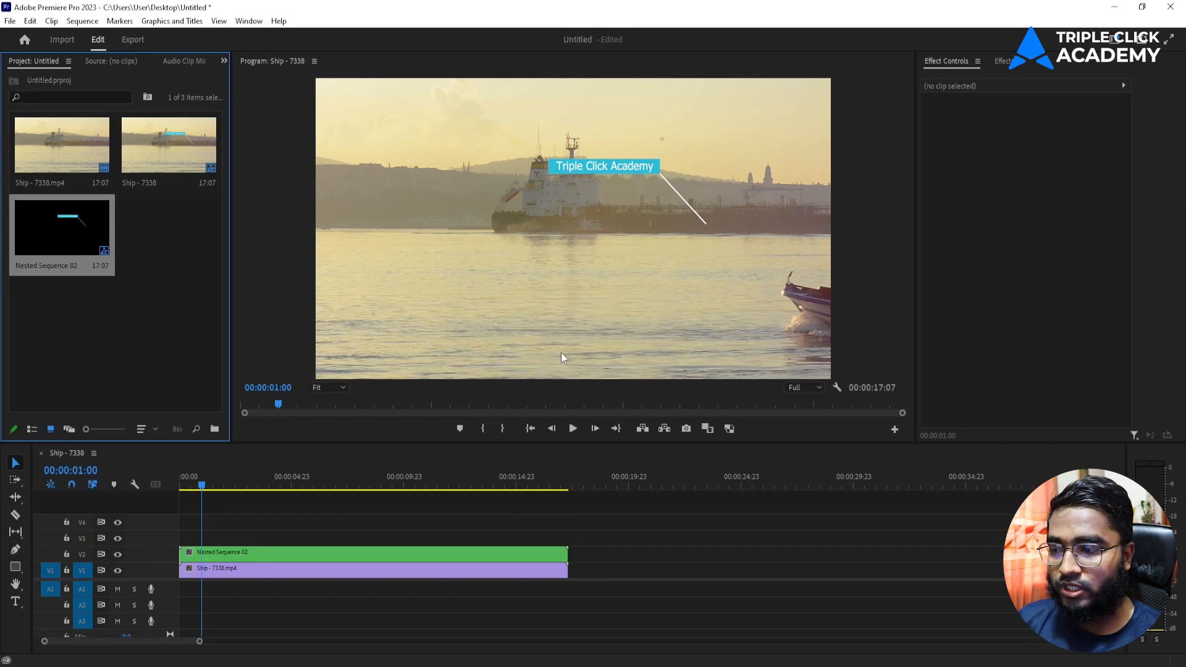
pyautogui.click(456, 553)
pyautogui.click(463, 520)
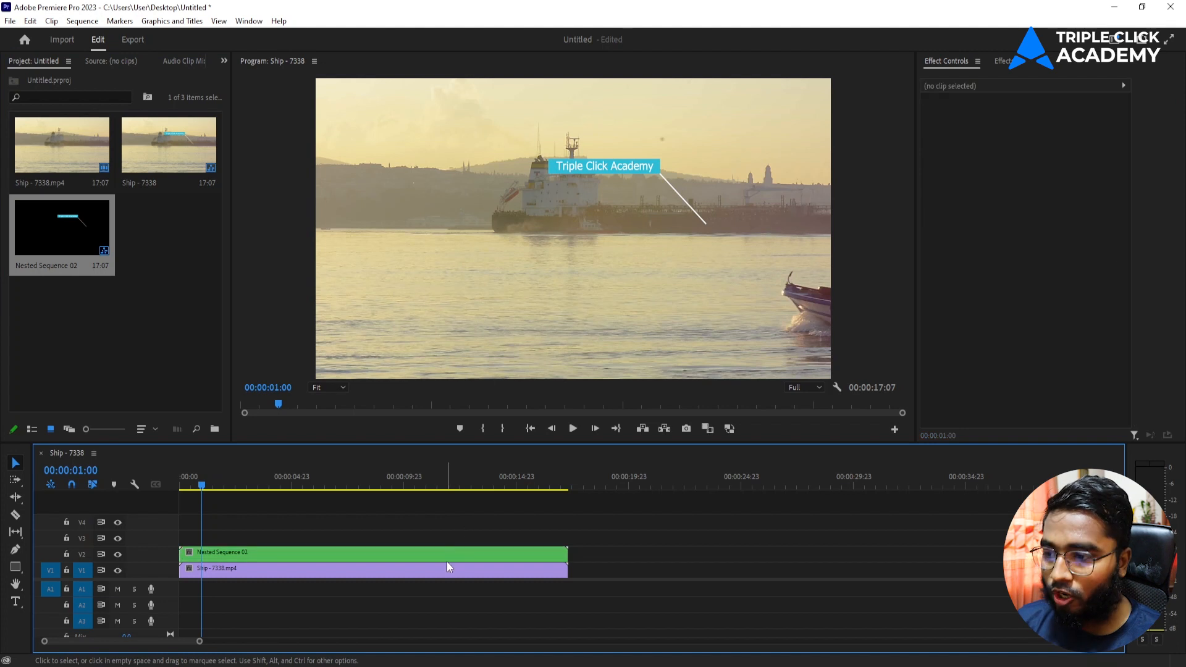
# At 00:00:00:07, move the nested title to about 1419.5, 763.6 so that its line points at the boat entering the frame
pyautogui.doubleClick(436, 555)
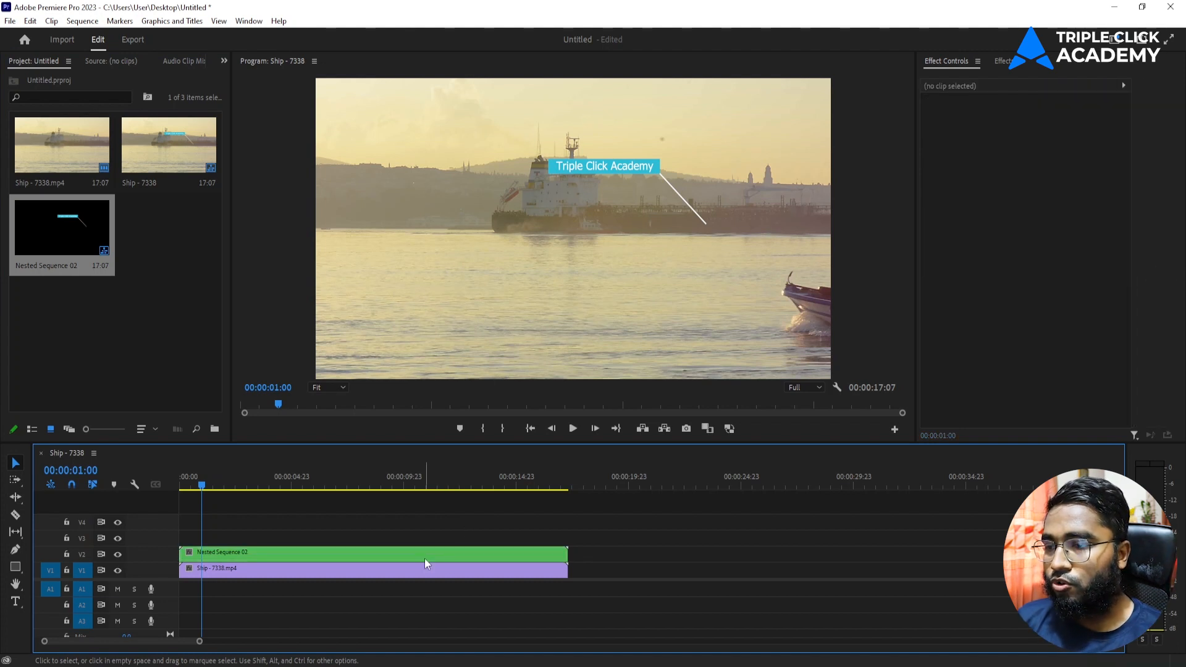
pyautogui.click(426, 556)
pyautogui.moveTo(196, 488); pyautogui.dragTo(188, 490)
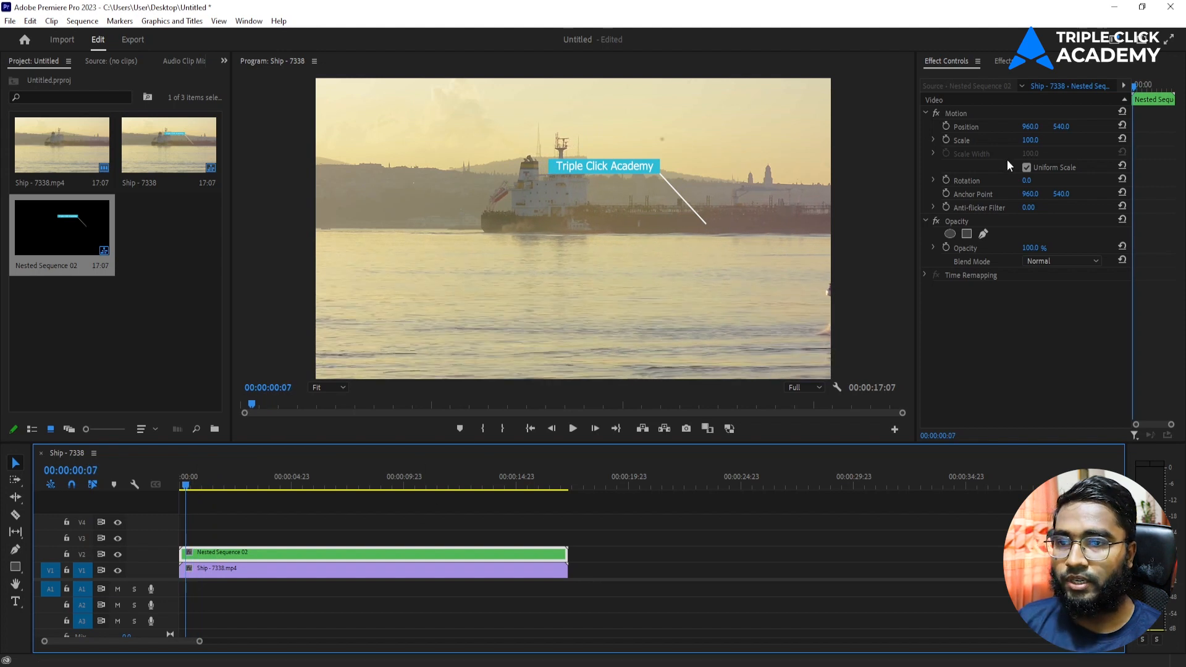
pyautogui.click(586, 166)
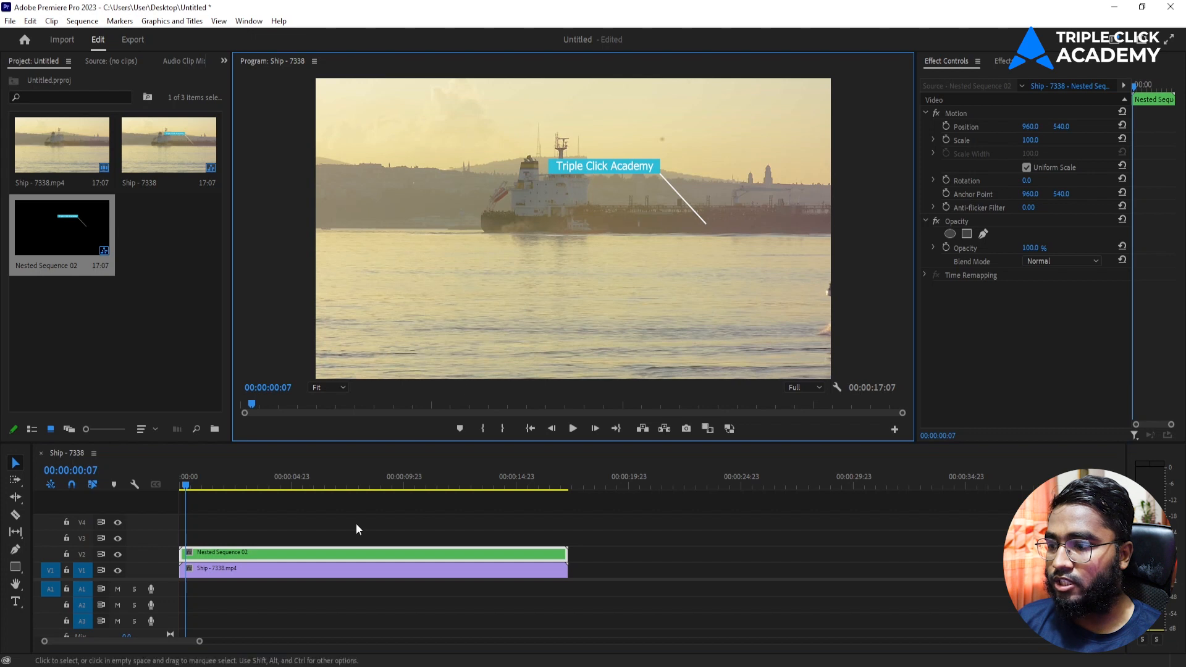
pyautogui.moveTo(1026, 126); pyautogui.dragTo(1136, 126)
pyautogui.moveTo(1062, 126); pyautogui.dragTo(1106, 126)
pyautogui.click(980, 113)
pyautogui.moveTo(706, 201); pyautogui.dragTo(729, 224)
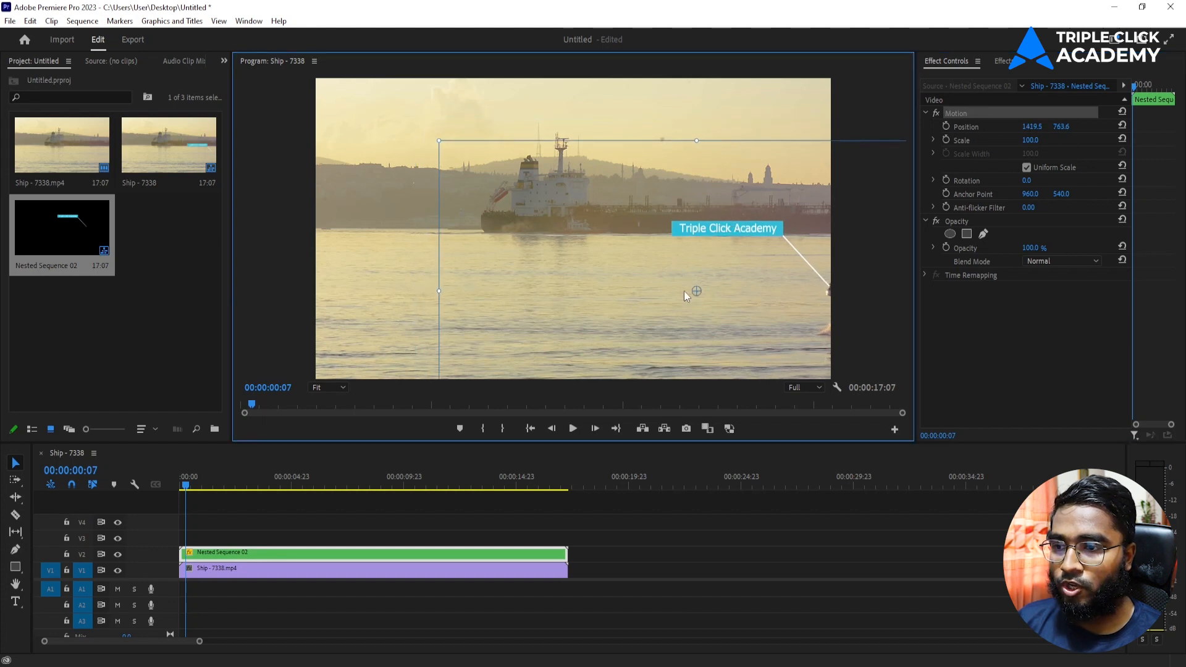
# Move the nested title's anchor point to the line's lower tip and start Scale and Position keyframes at 00:00:00:07
pyautogui.moveTo(696, 291); pyautogui.dragTo(829, 288)
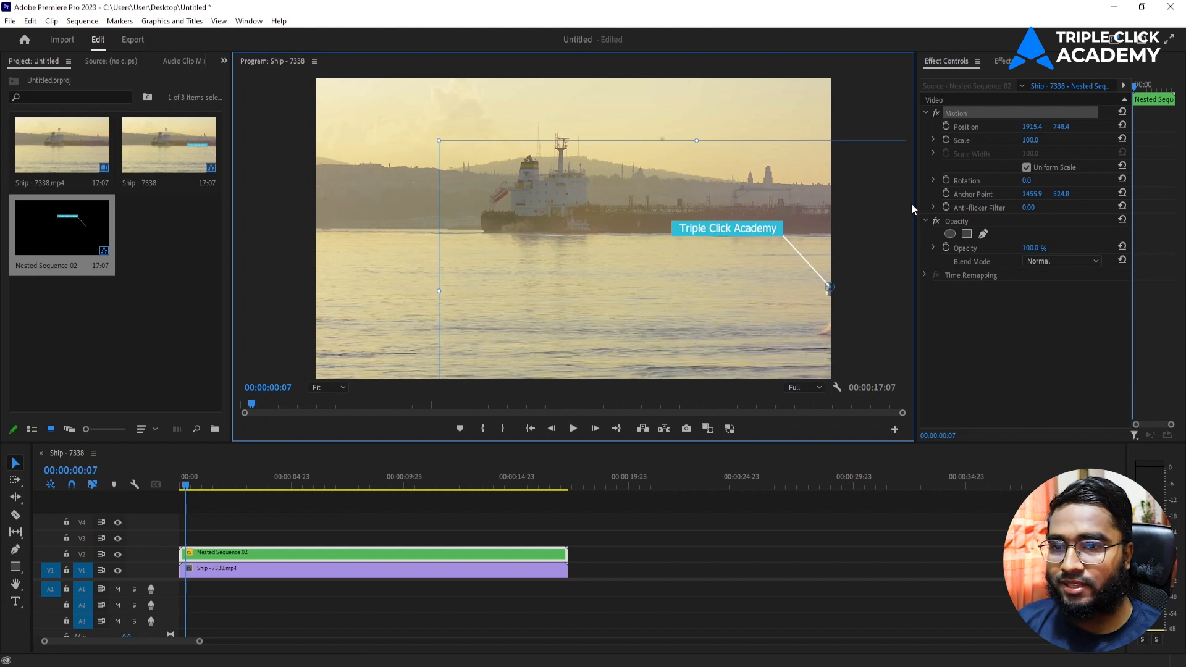
pyautogui.click(946, 140)
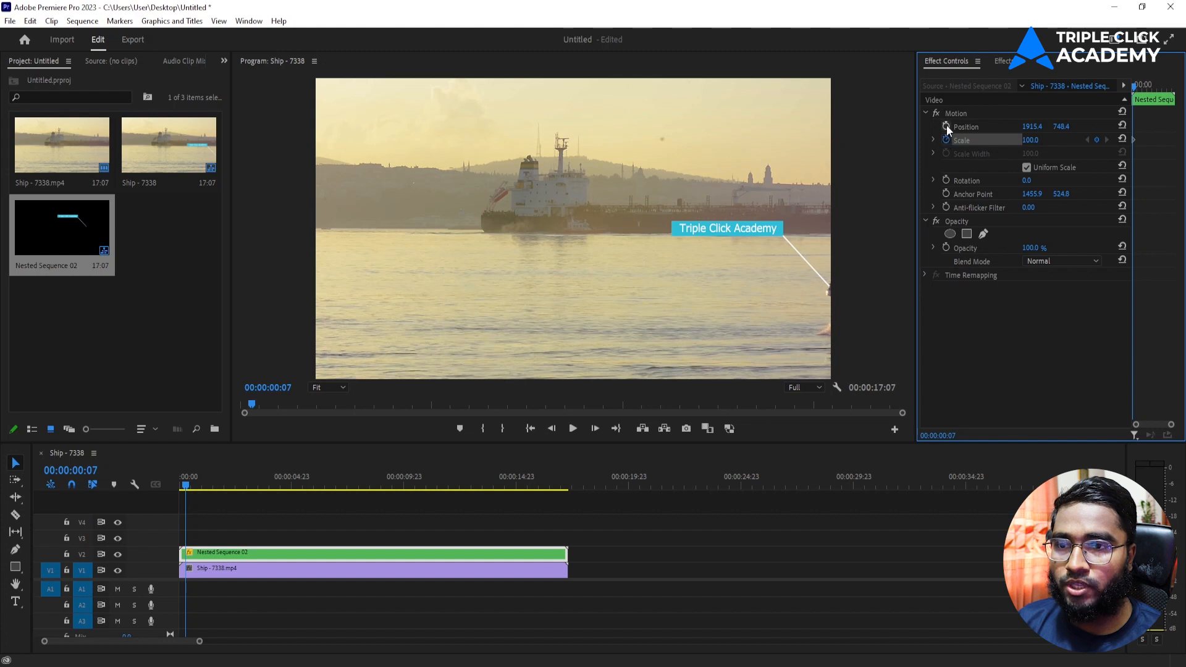
pyautogui.click(947, 127)
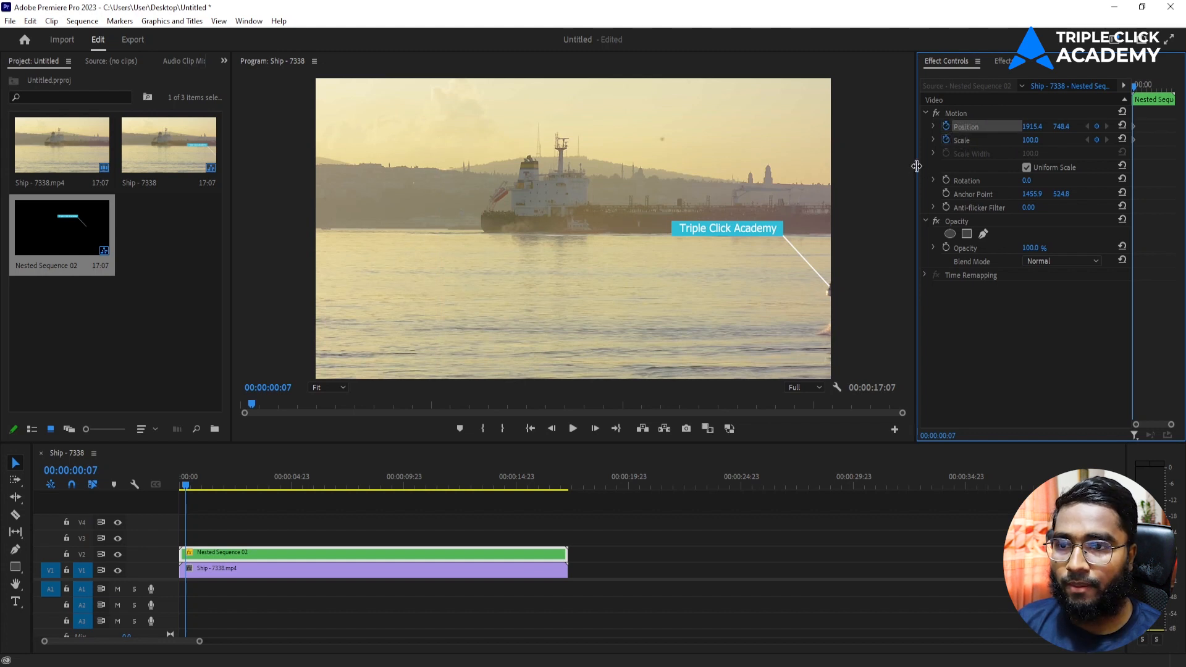
pyautogui.moveTo(917, 165); pyautogui.dragTo(819, 171)
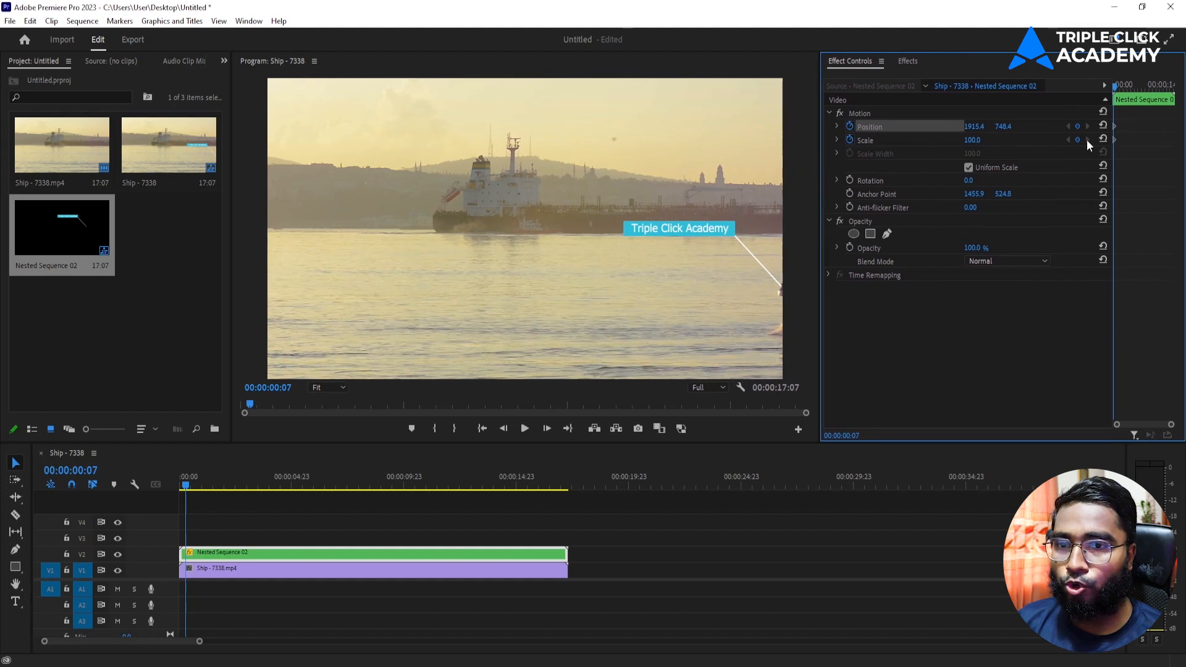
pyautogui.moveTo(1111, 144); pyautogui.dragTo(1012, 165)
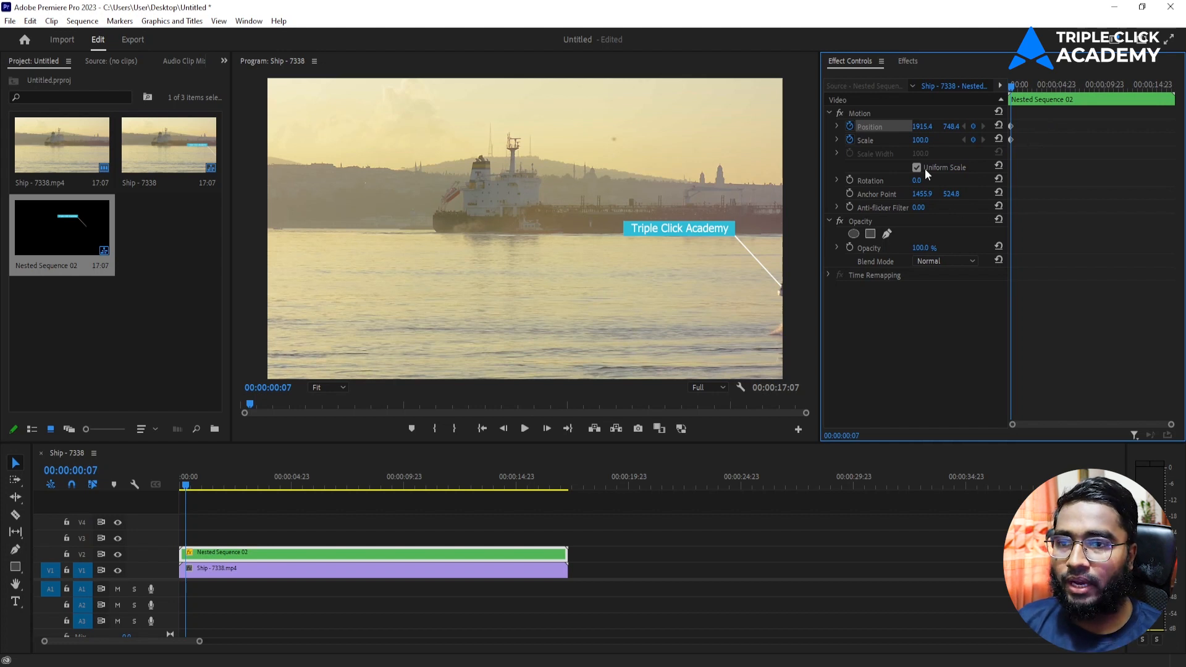
# Try out smaller Scale values on the nested title to test how it shrinks toward the anchor point
pyautogui.click(917, 141)
pyautogui.write('86')
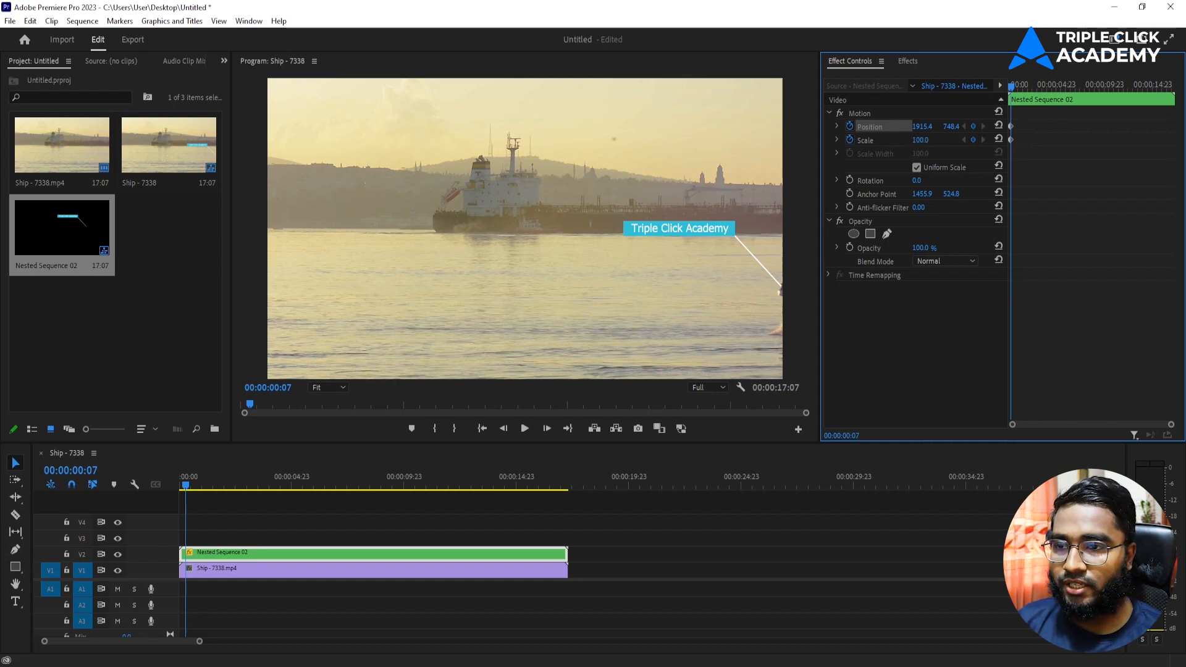
pyautogui.press('Return')
pyautogui.moveTo(918, 140); pyautogui.dragTo(889, 140)
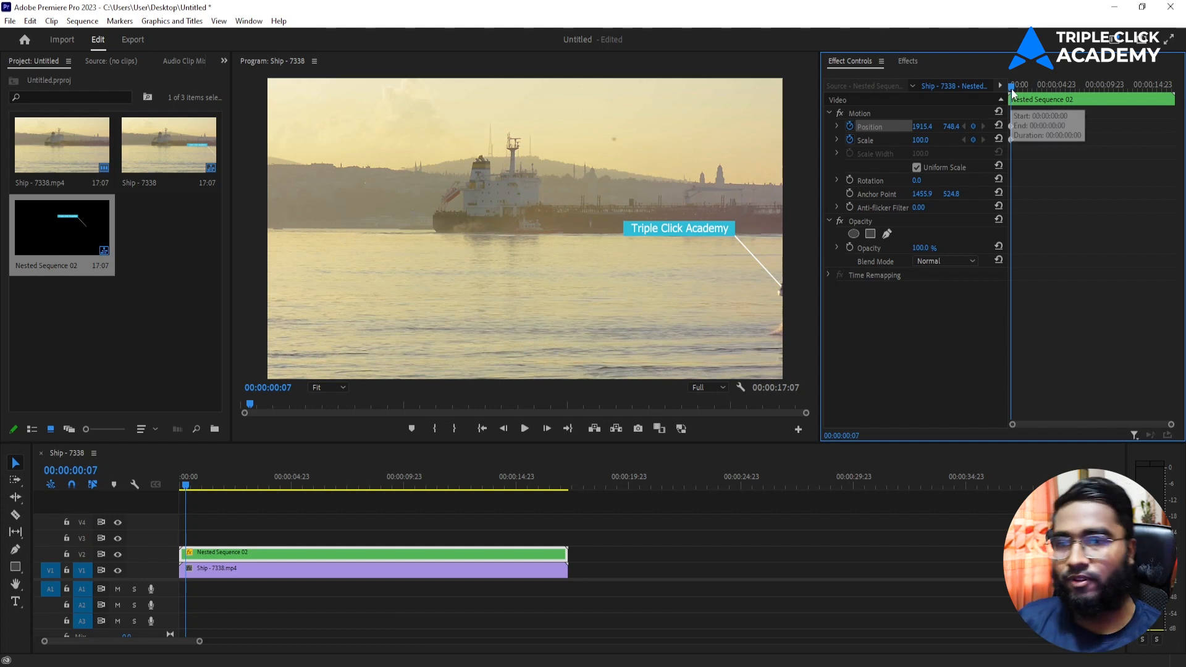
# Set the nested title's Scale to 0 at the 00:00:00:07 keyframe
pyautogui.scroll(2, 1013, 143)
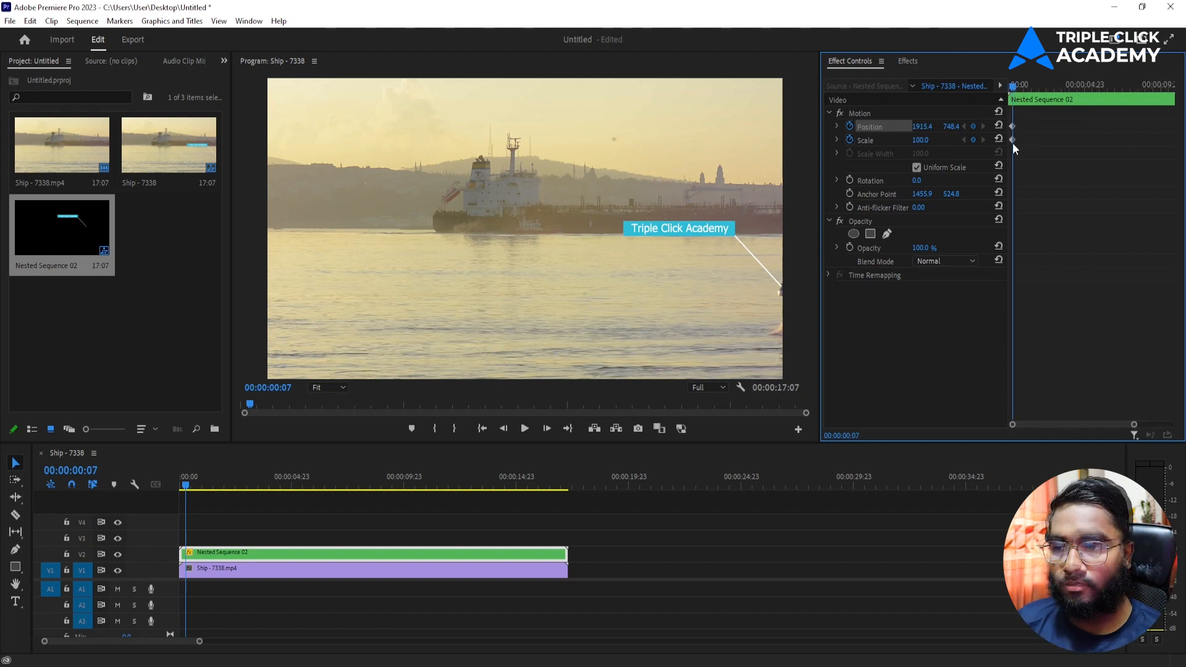
pyautogui.moveTo(932, 141); pyautogui.dragTo(930, 141)
pyautogui.click(921, 140)
pyautogui.press('Return')
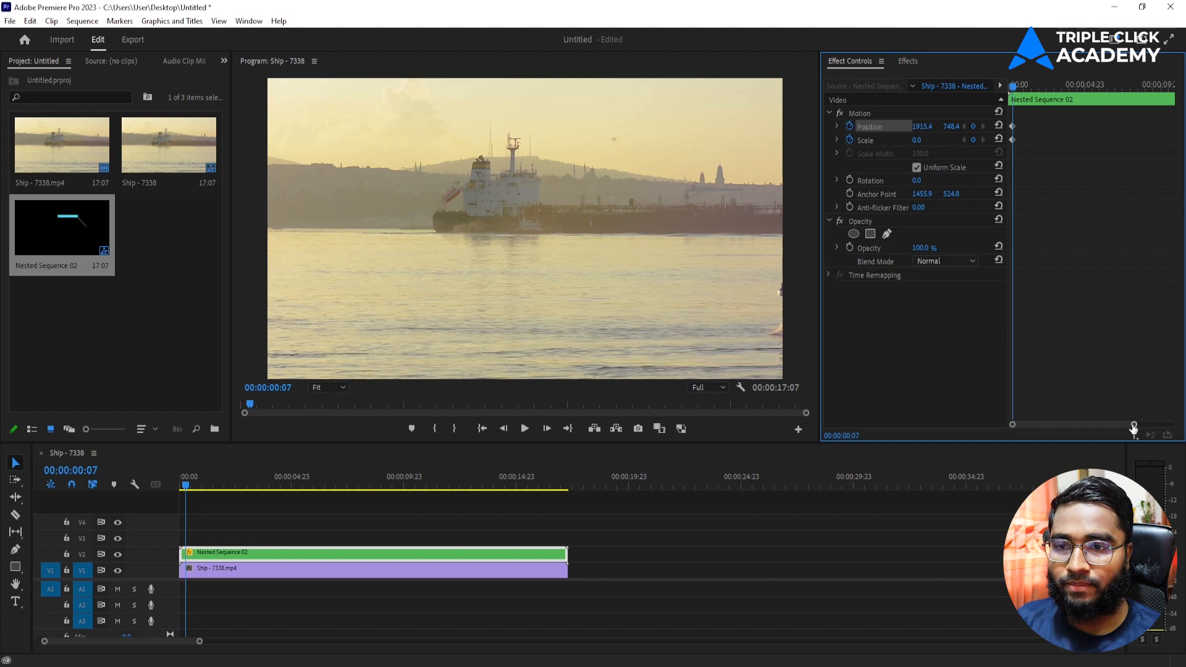
# Add a Scale keyframe of 100 for the nested title one frame further on, at 00:00:00:08
pyautogui.moveTo(1131, 427); pyautogui.dragTo(1082, 423)
pyautogui.moveTo(1092, 88); pyautogui.dragTo(1098, 90)
pyautogui.click(919, 140)
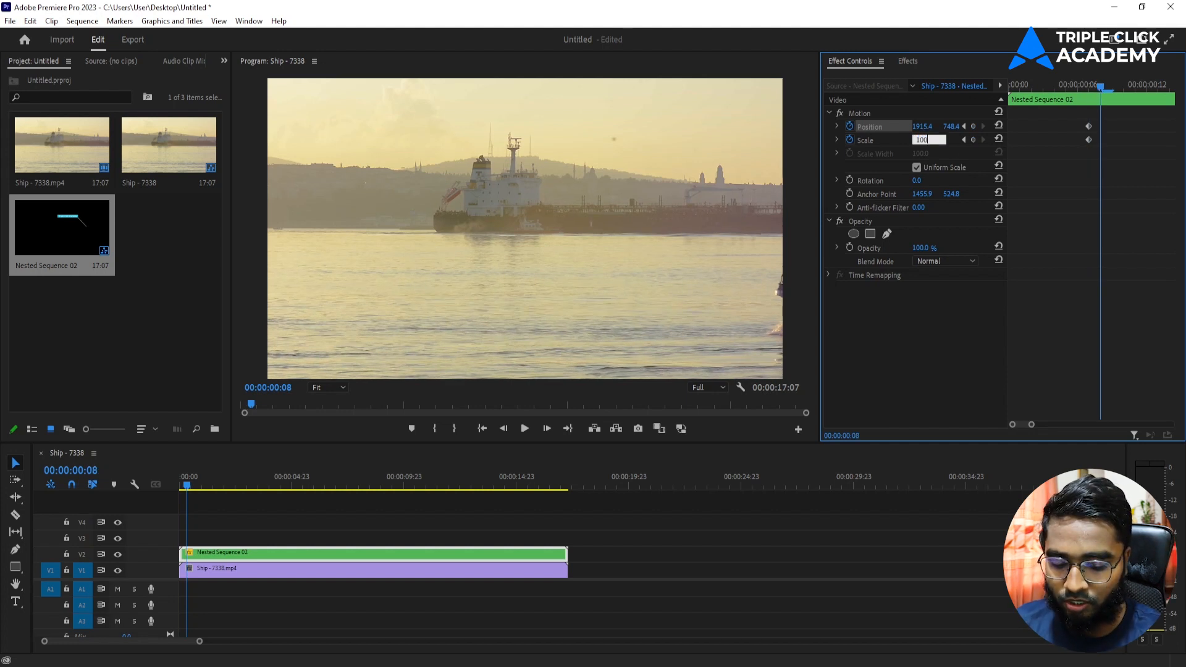
pyautogui.press('Return')
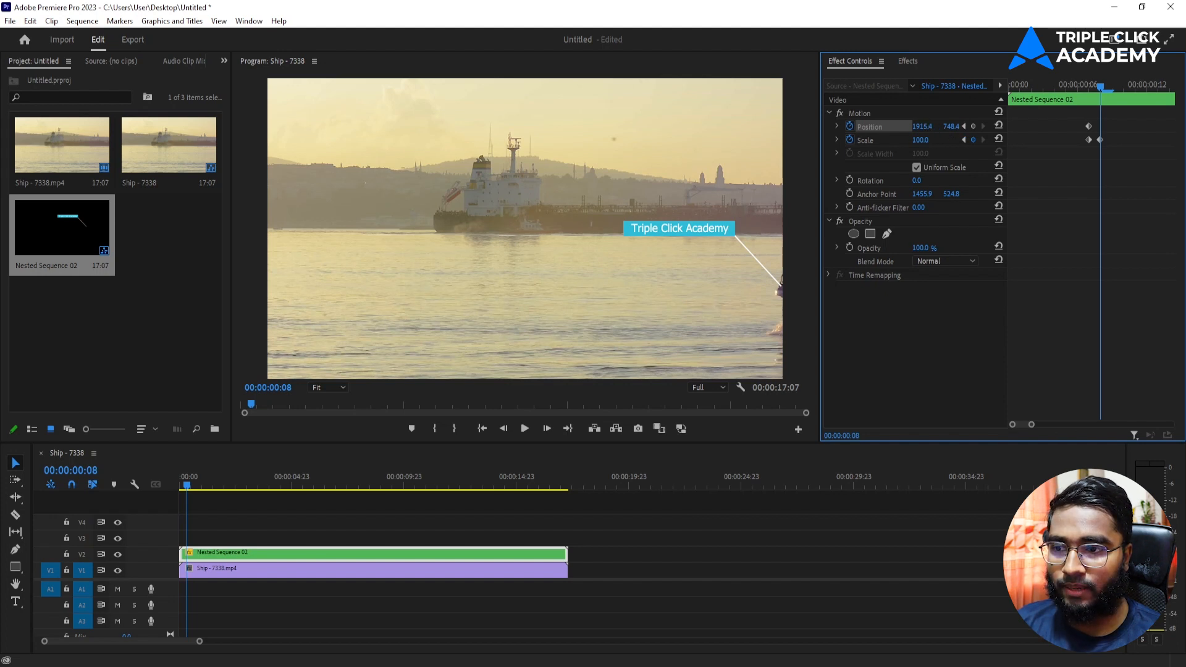
# Set the nested title's horizontal Position to 1905.4 at 00:00:00:08 and play back the opening to check how it appears
pyautogui.moveTo(922, 126); pyautogui.dragTo(916, 127)
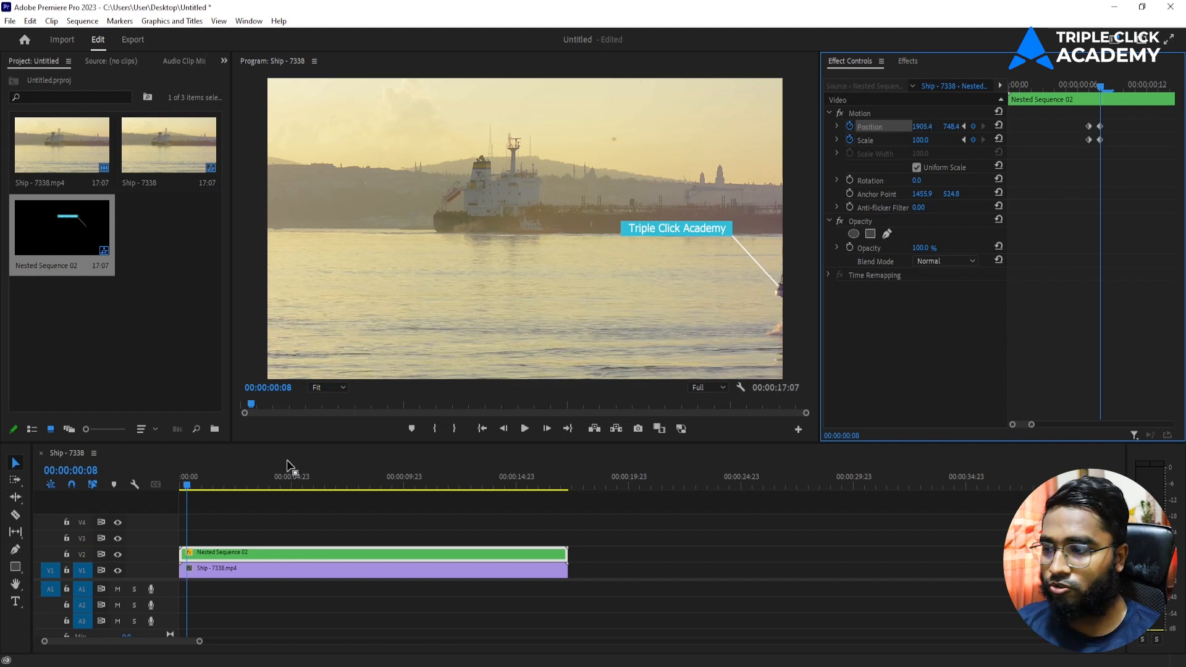
pyautogui.click(185, 486)
pyautogui.press('space')
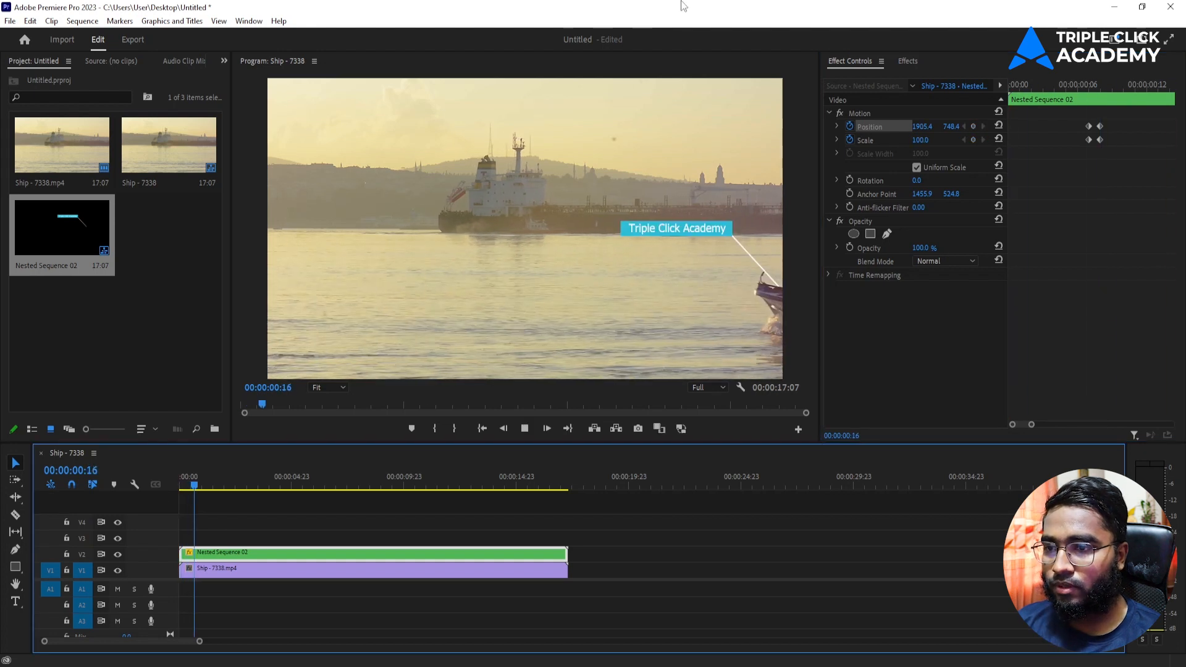
pyautogui.moveTo(186, 486); pyautogui.dragTo(164, 494)
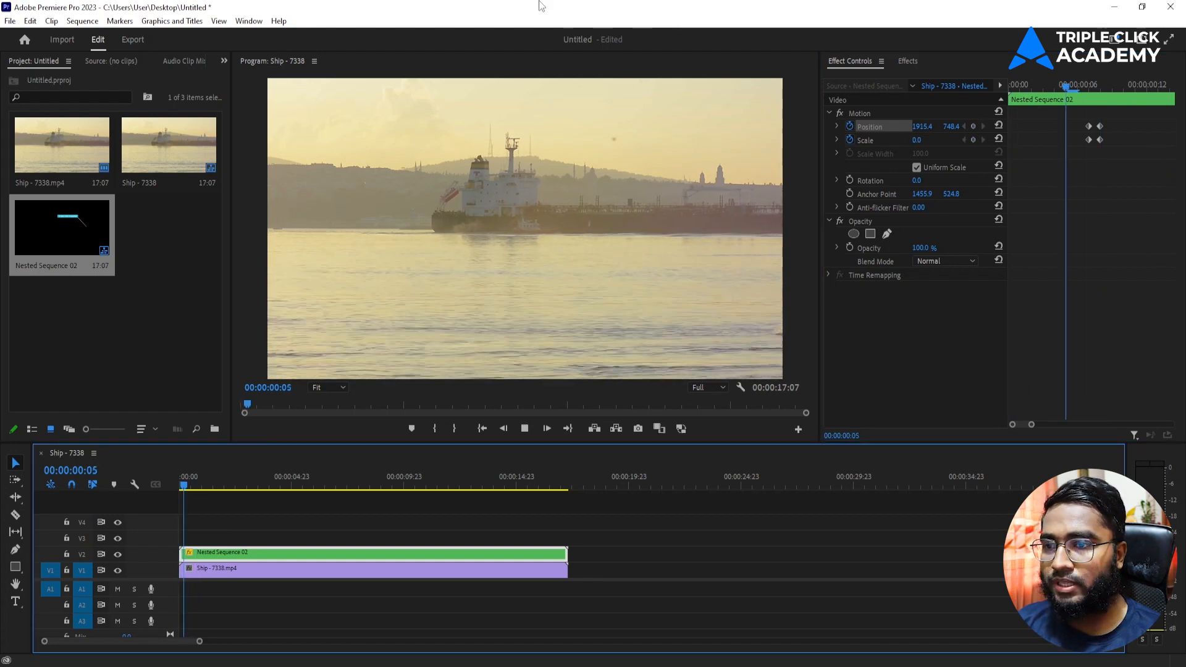
pyautogui.click(193, 487)
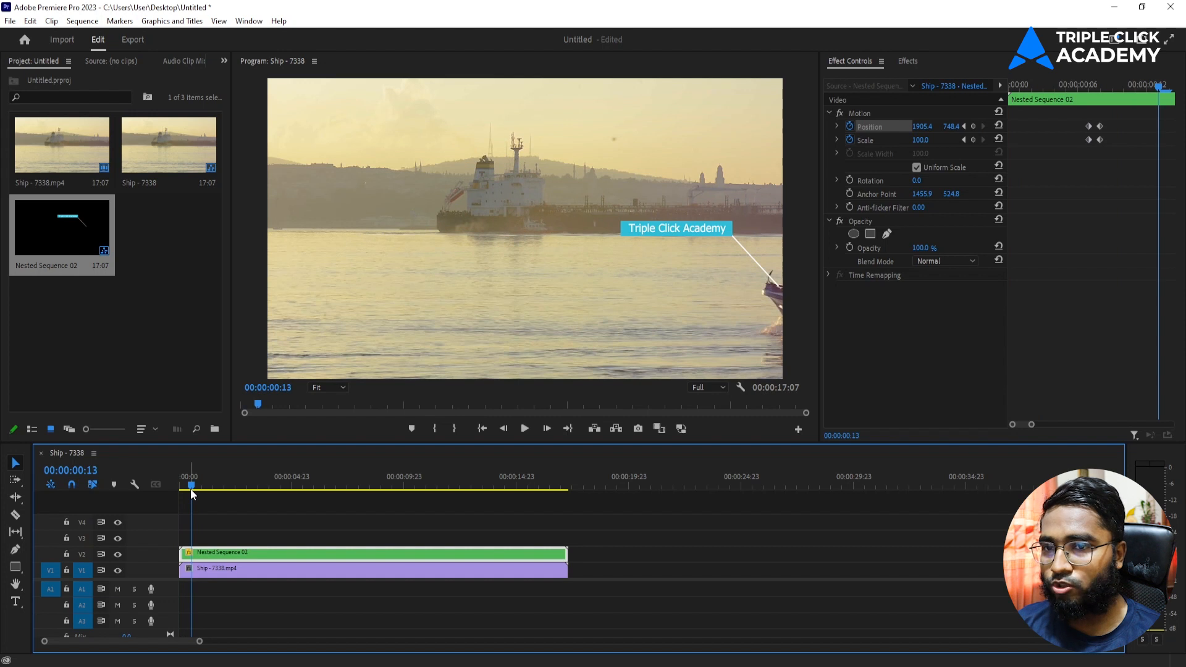
# Move the second pair of Position and Scale keyframes to 00:00:00:13 and play back the slower title scale-in
pyautogui.moveTo(1111, 120); pyautogui.dragTo(1159, 128)
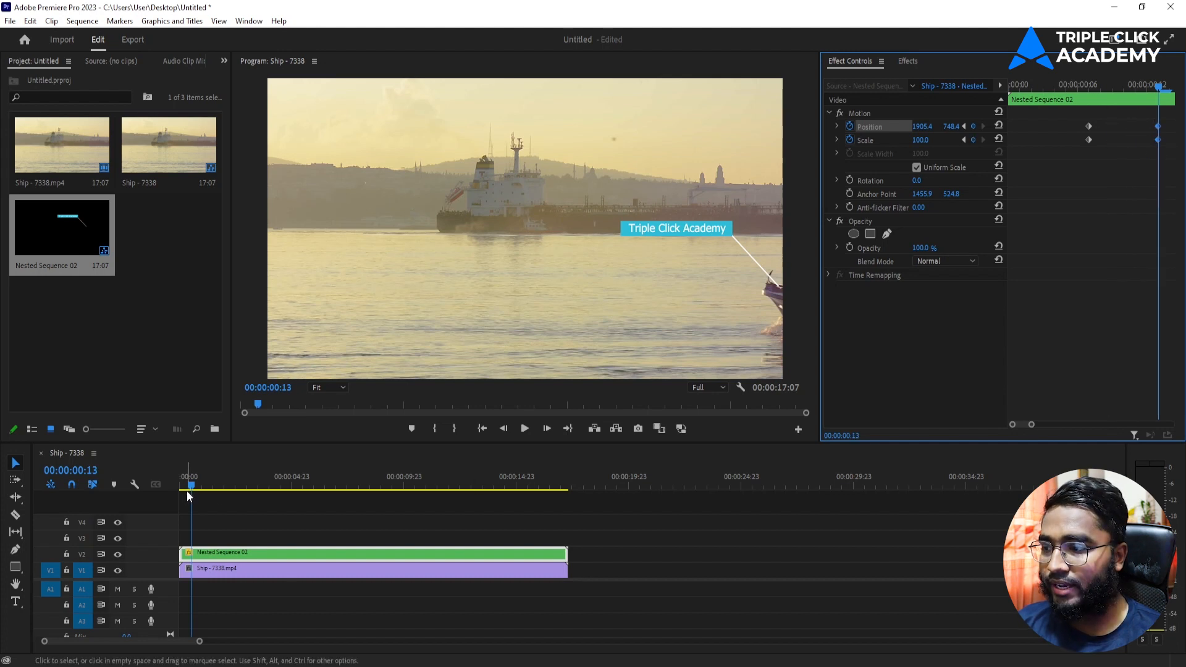
pyautogui.moveTo(187, 491); pyautogui.dragTo(124, 494)
pyautogui.press('space')
pyautogui.press('space')
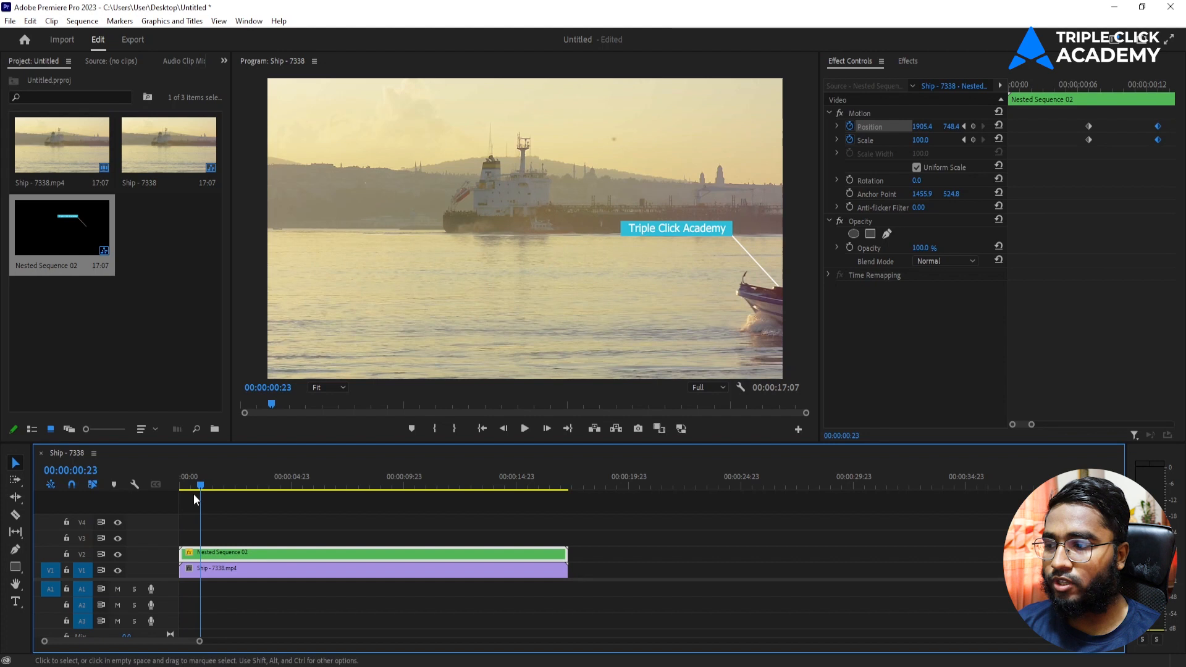
pyautogui.moveTo(193, 476); pyautogui.dragTo(148, 468)
pyautogui.press('space')
pyautogui.press('space')
pyautogui.press('space')
pyautogui.press('space')
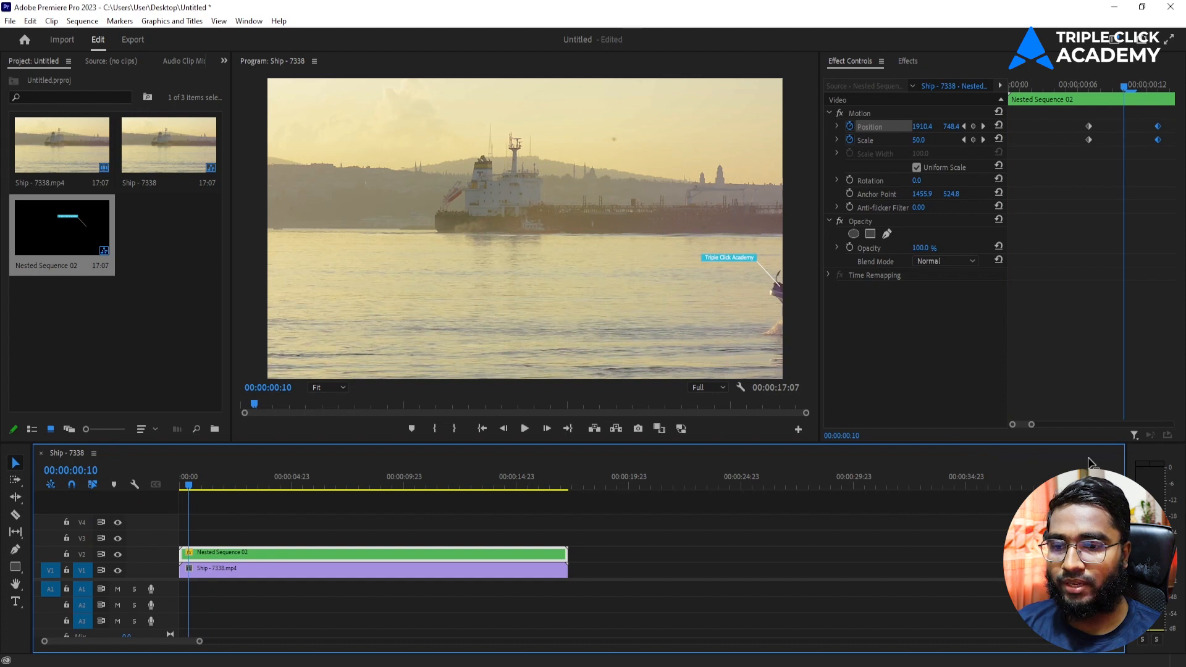
pyautogui.moveTo(1031, 424); pyautogui.dragTo(1049, 424)
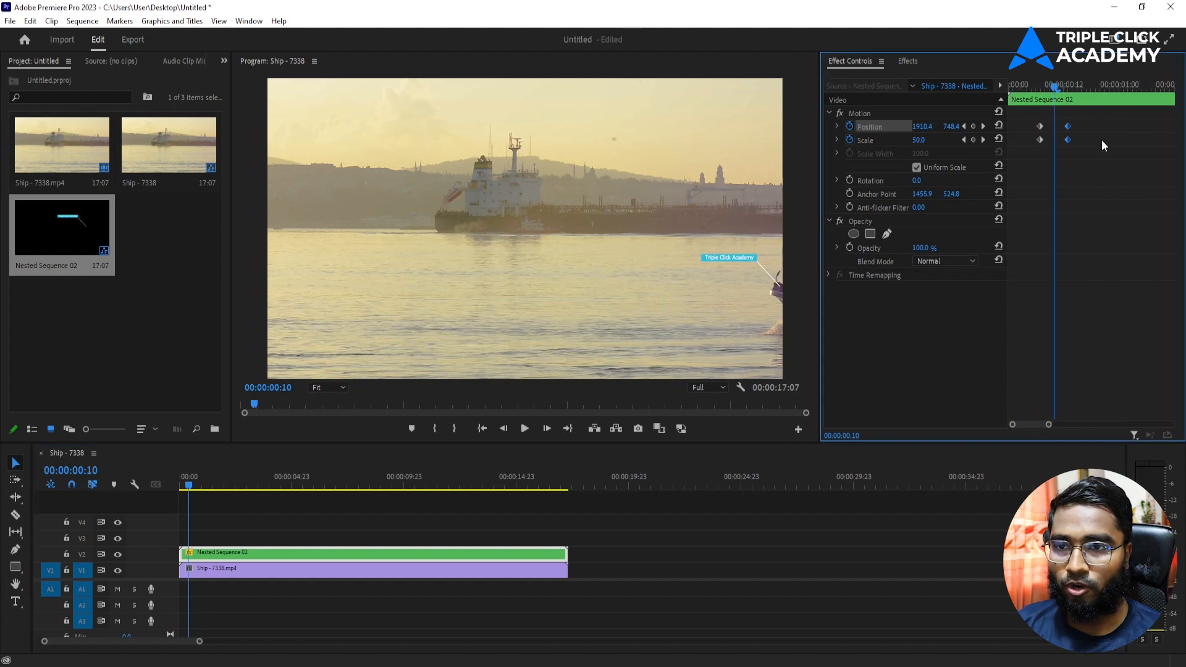
pyautogui.moveTo(1050, 78); pyautogui.dragTo(1040, 95)
pyautogui.press('space')
pyautogui.press('space')
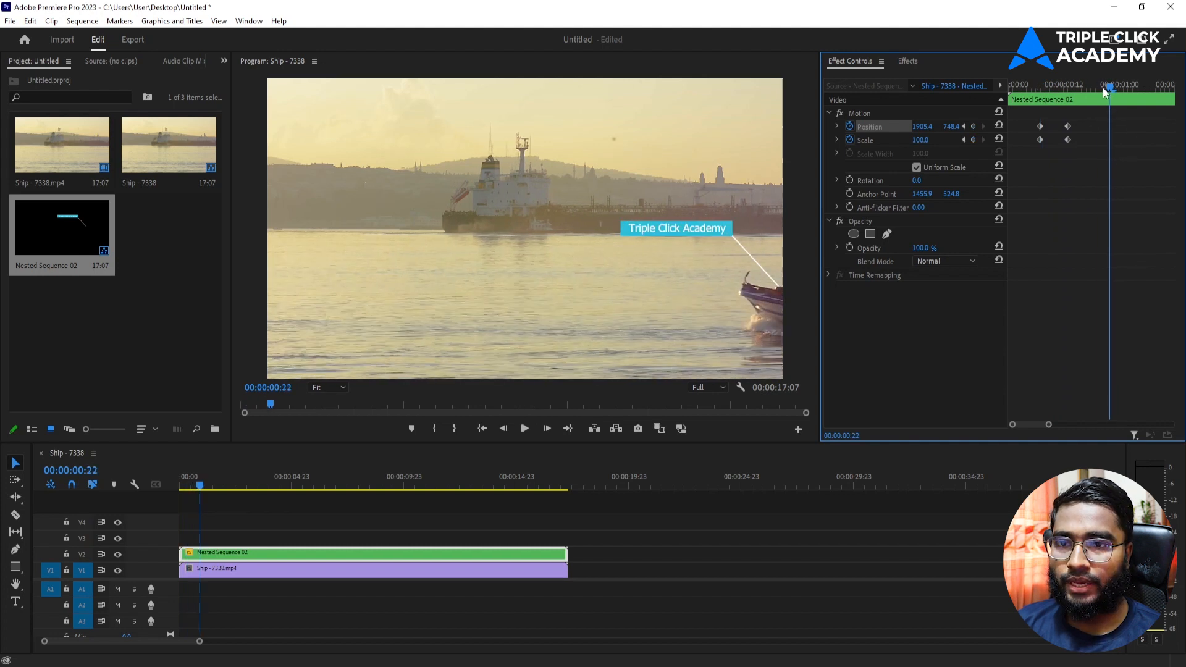
# Set the nested title's horizontal Position to 1868.4 at the 00:00:00:13 keyframe so the line meets the boat's bow
pyautogui.click(1080, 95)
pyautogui.moveTo(1081, 96); pyautogui.dragTo(1073, 102)
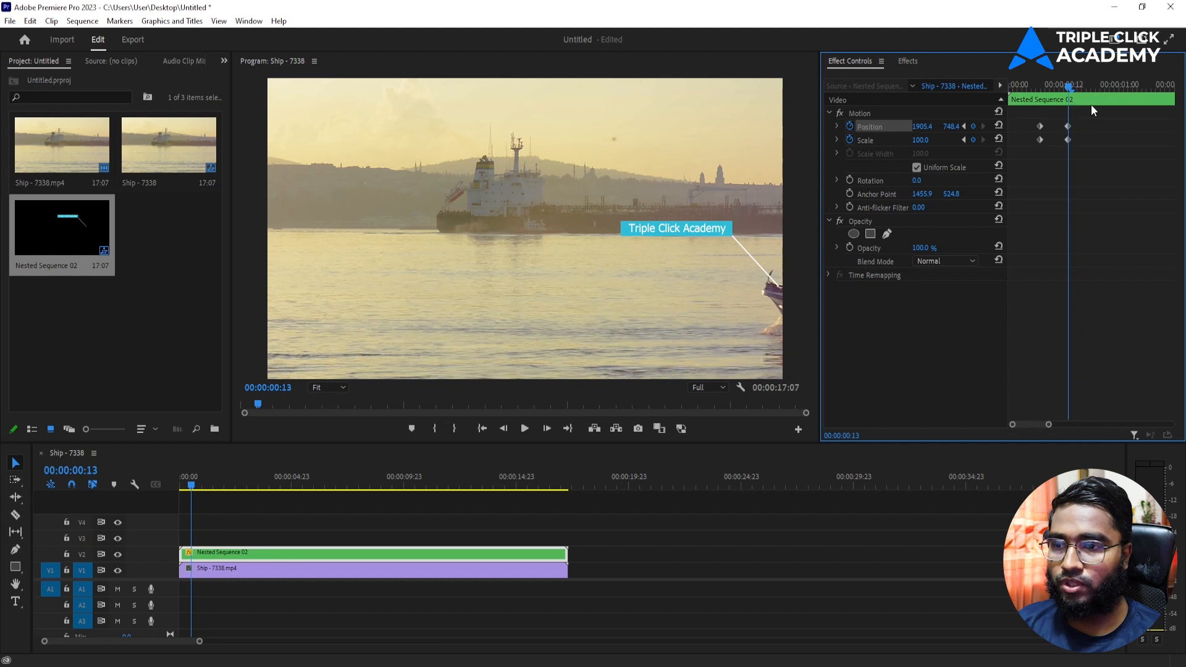
pyautogui.moveTo(926, 127); pyautogui.dragTo(903, 127)
# Add horizontal Position keyframes of 1835.4 at 00:00:00:16, 1802.4 at 00:00:00:19 and 1754.4 at 00:00:01:00 to follow the bow
pyautogui.moveTo(1068, 84); pyautogui.dragTo(1081, 87)
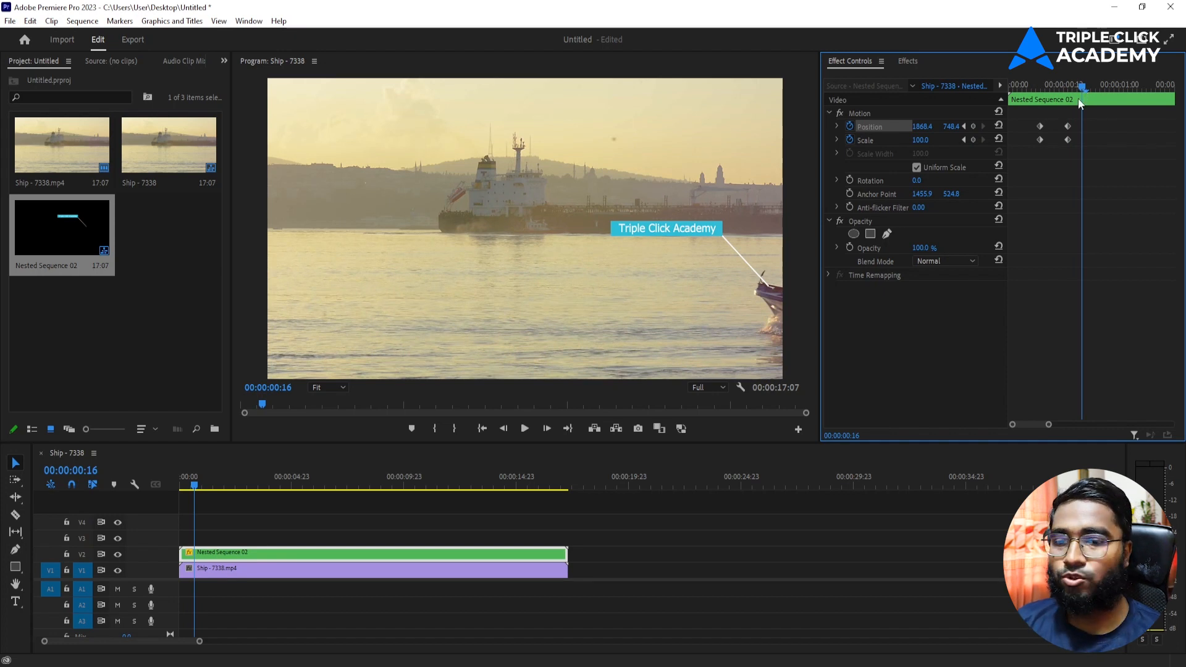
pyautogui.moveTo(1049, 427); pyautogui.dragTo(1063, 424)
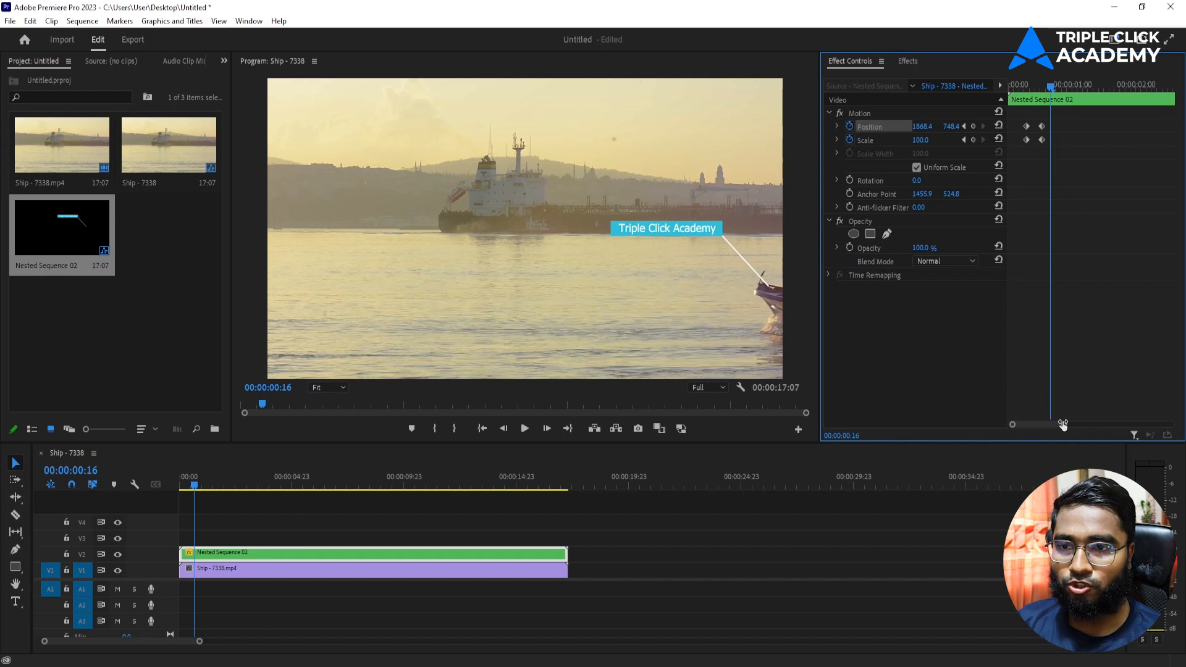
pyautogui.moveTo(939, 125); pyautogui.dragTo(919, 126)
pyautogui.moveTo(1054, 85); pyautogui.dragTo(1059, 84)
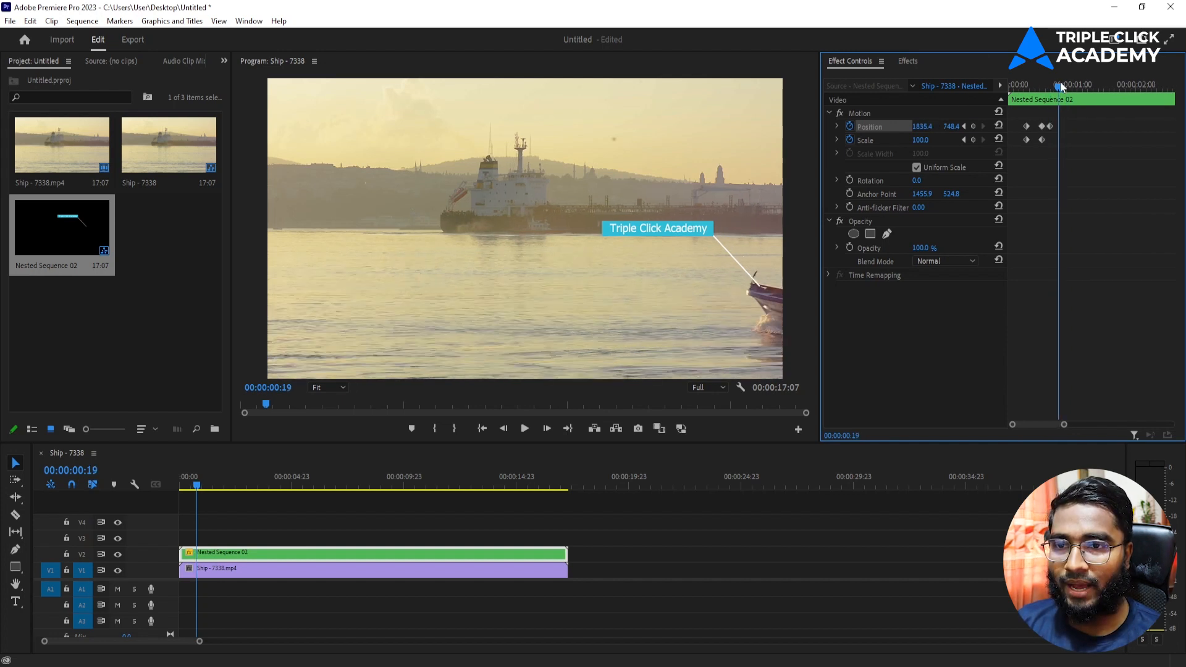
pyautogui.moveTo(923, 126); pyautogui.dragTo(902, 126)
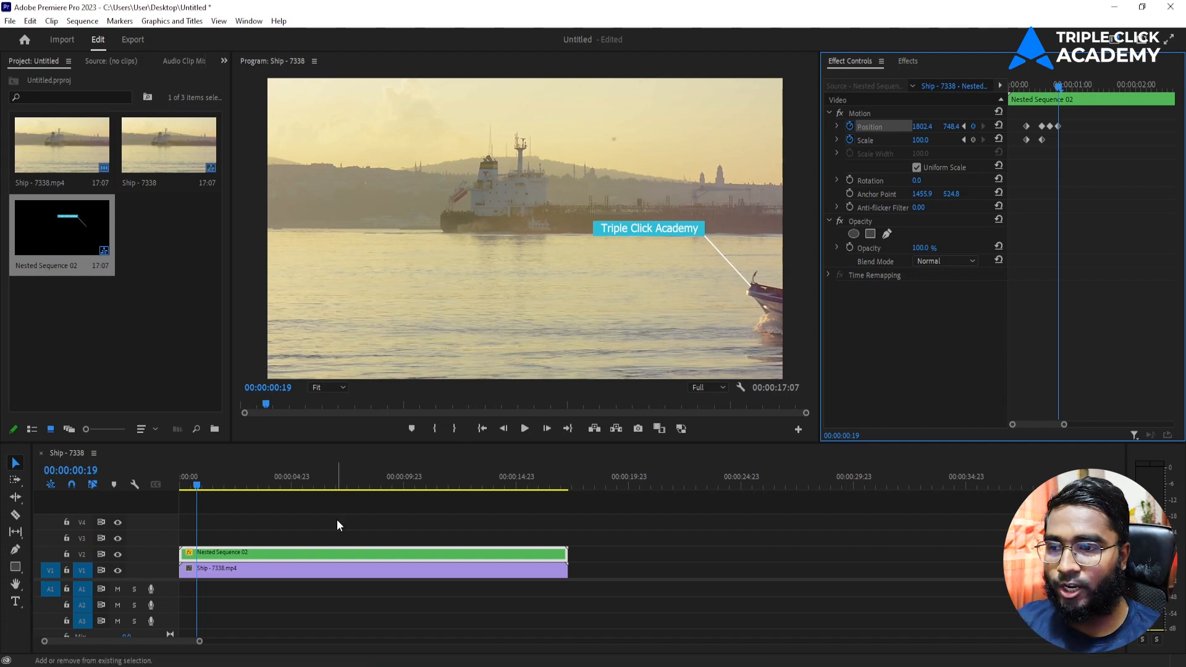
pyautogui.hotkey('shift', 'Right')
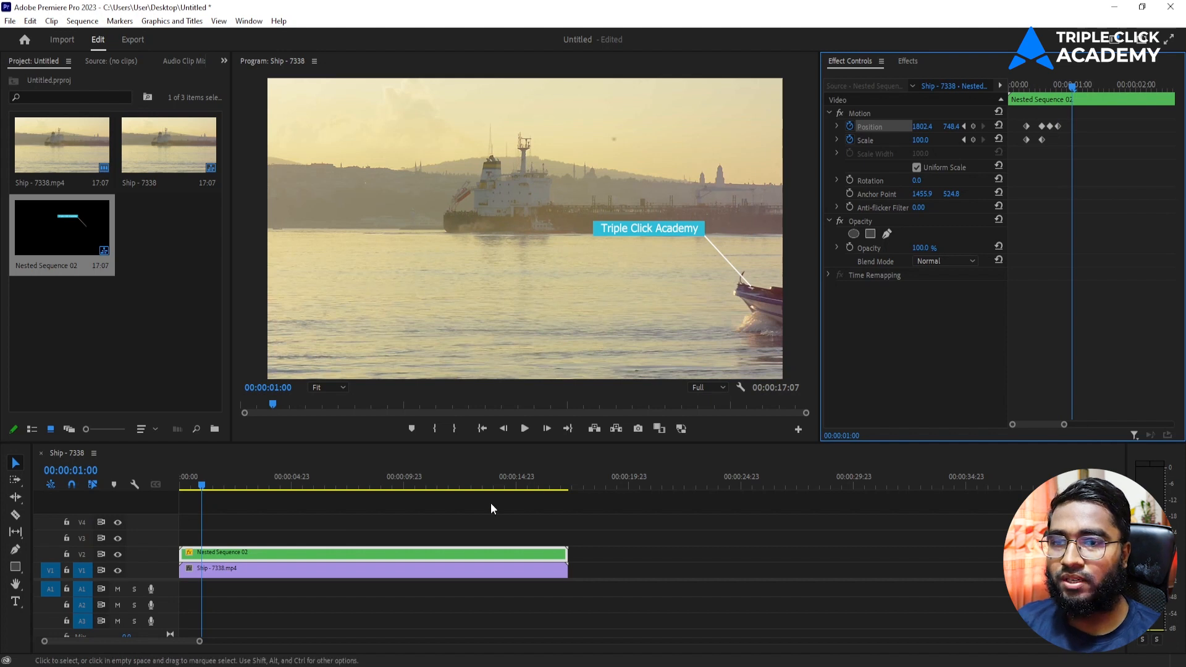
pyautogui.moveTo(922, 126); pyautogui.dragTo(893, 126)
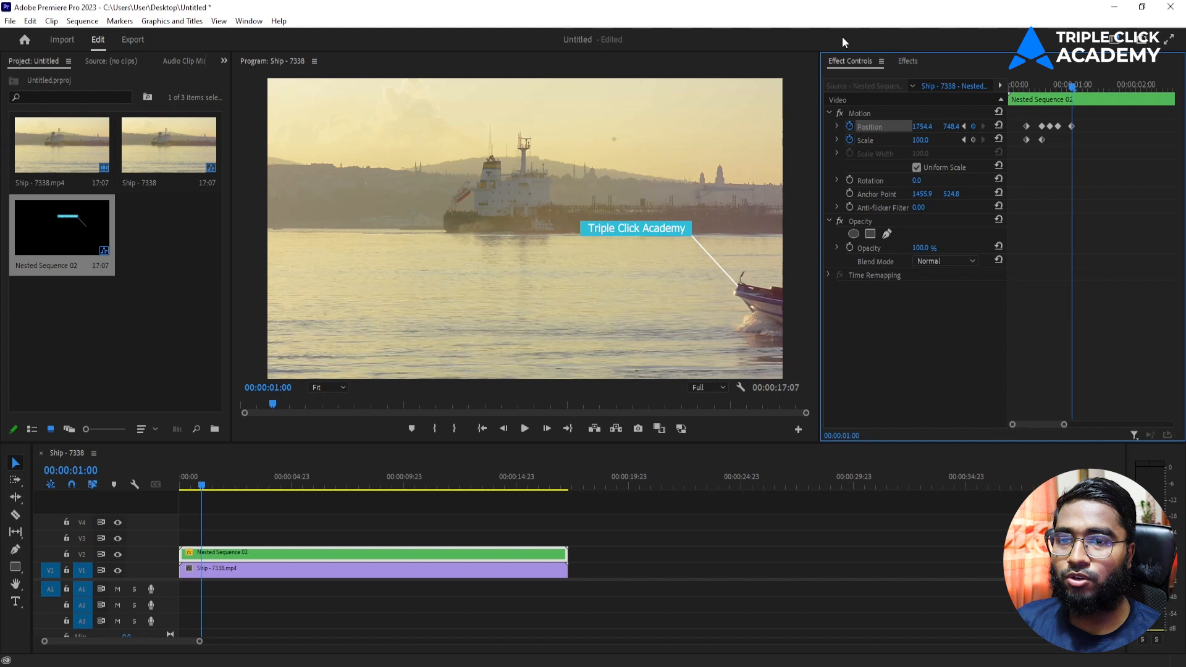
# Keep adding Position keyframes every five frames from 00:00:01:05 to 00:00:09:18, following the bow out of frame to -20.6, 725.4
pyautogui.hotkey('shift', 'Right')
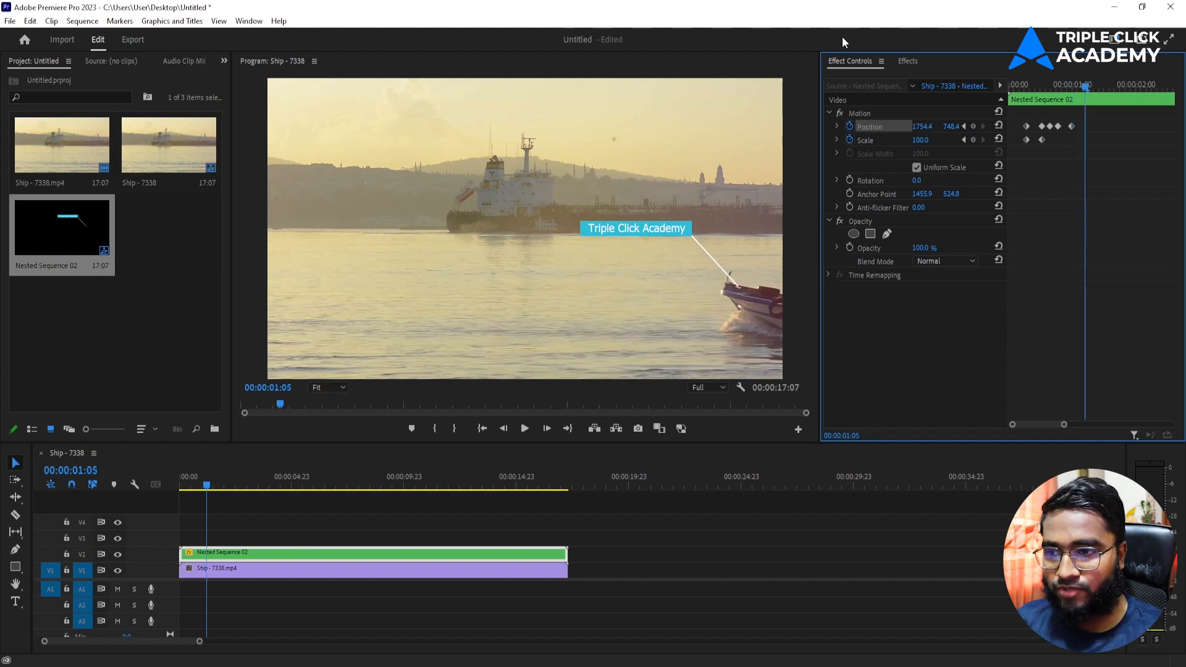
pyautogui.moveTo(922, 126); pyautogui.dragTo(901, 127)
pyautogui.hotkey('shift', 'Right')
pyautogui.hotkey('shift', 'Right')
pyautogui.hotkey('shift', 'Right')
pyautogui.hotkey('shift', 'Right')
pyautogui.hotkey('shift', 'Right')
pyautogui.hotkey('shift', 'Right')
pyautogui.hotkey('shift', 'Right')
pyautogui.hotkey('shift', 'Right')
pyautogui.hotkey('shift', 'Right')
pyautogui.hotkey('shift', 'Right')
pyautogui.hotkey('shift', 'Right')
pyautogui.hotkey('shift', 'Right')
pyautogui.hotkey('shift', 'Right')
pyautogui.hotkey('shift', 'Right')
pyautogui.hotkey('shift', 'Right')
pyautogui.hotkey('shift', 'Right')
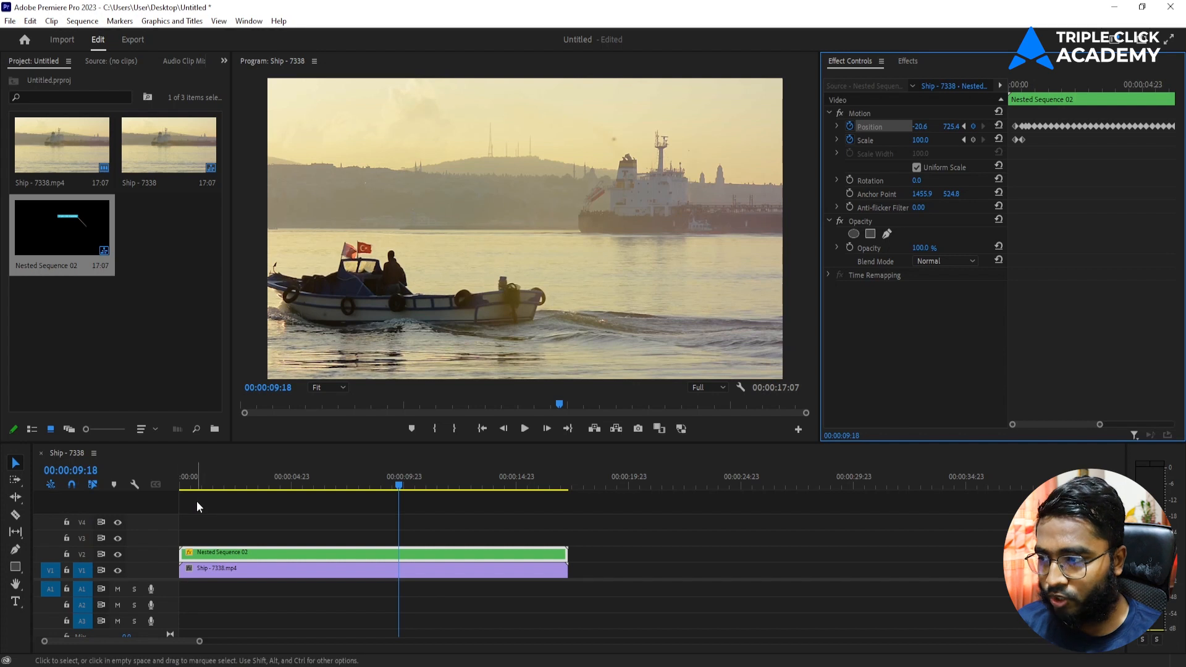
# Play the sequence from the beginning to check that the title follows the boat across the frame
pyautogui.click(185, 479)
pyautogui.press('space')
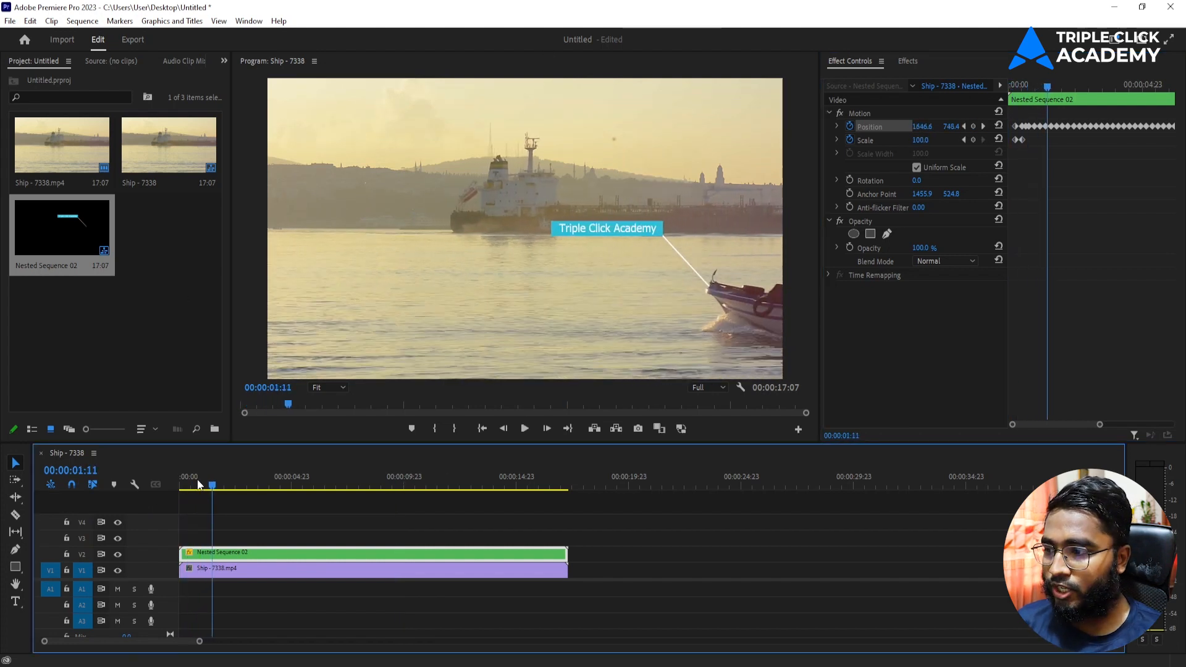
pyautogui.moveTo(197, 482); pyautogui.dragTo(165, 487)
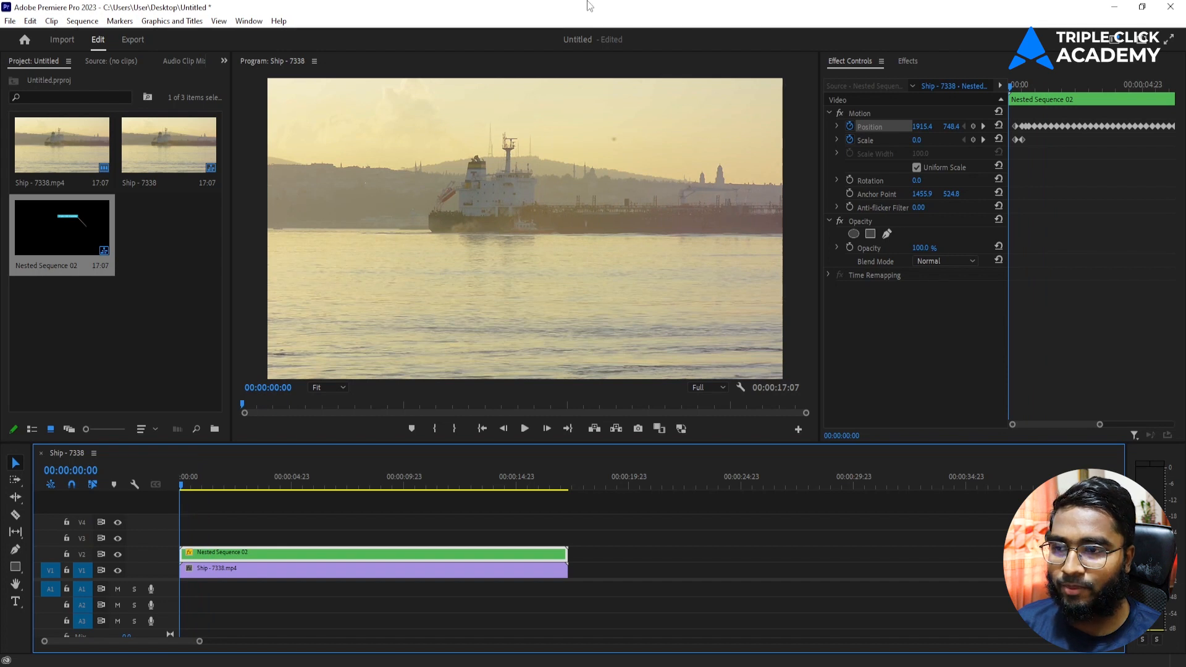
pyautogui.press('space')
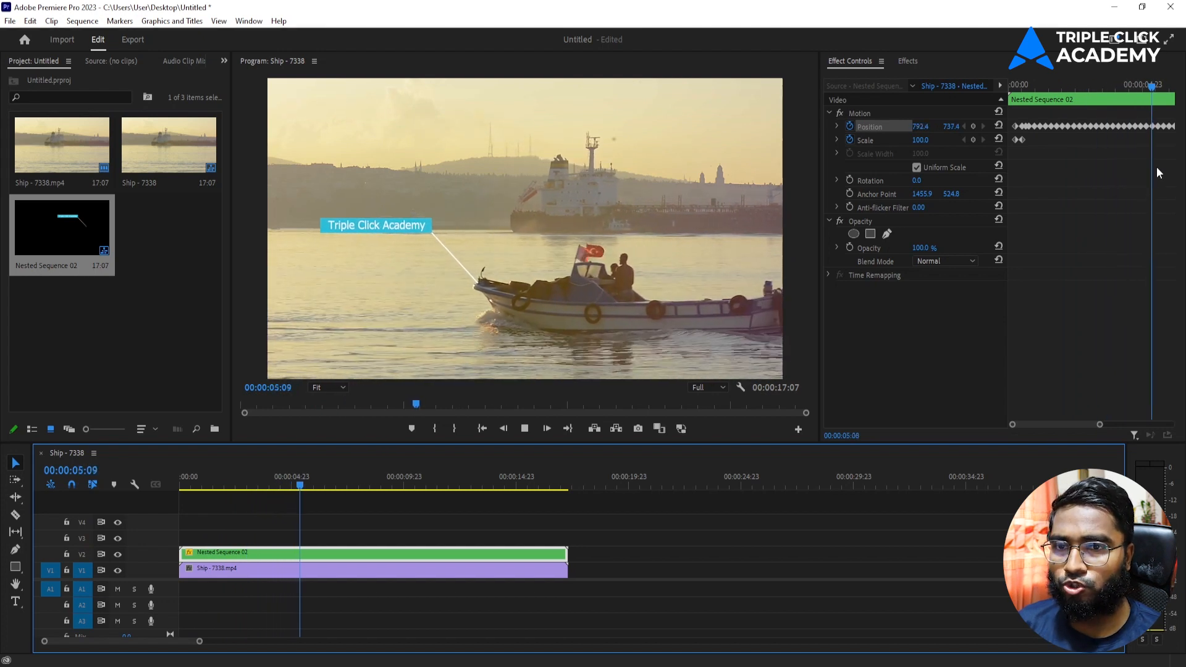
pyautogui.click(1099, 425)
pyautogui.moveTo(1100, 425); pyautogui.dragTo(1142, 425)
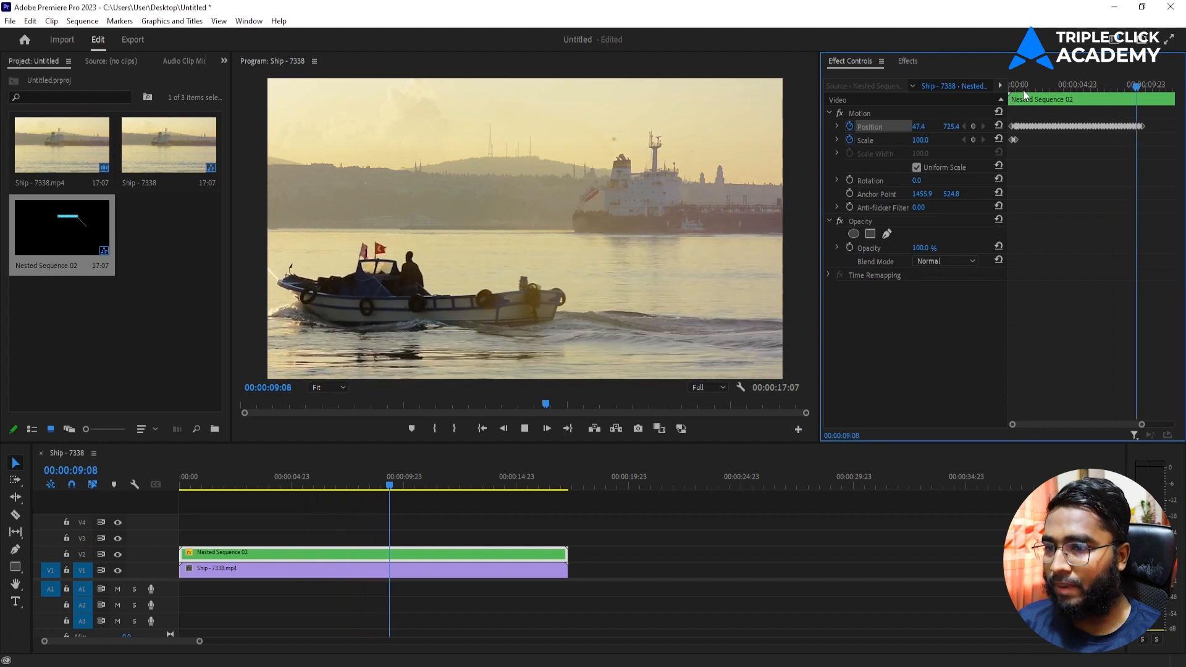
pyautogui.moveTo(298, 488); pyautogui.dragTo(155, 512)
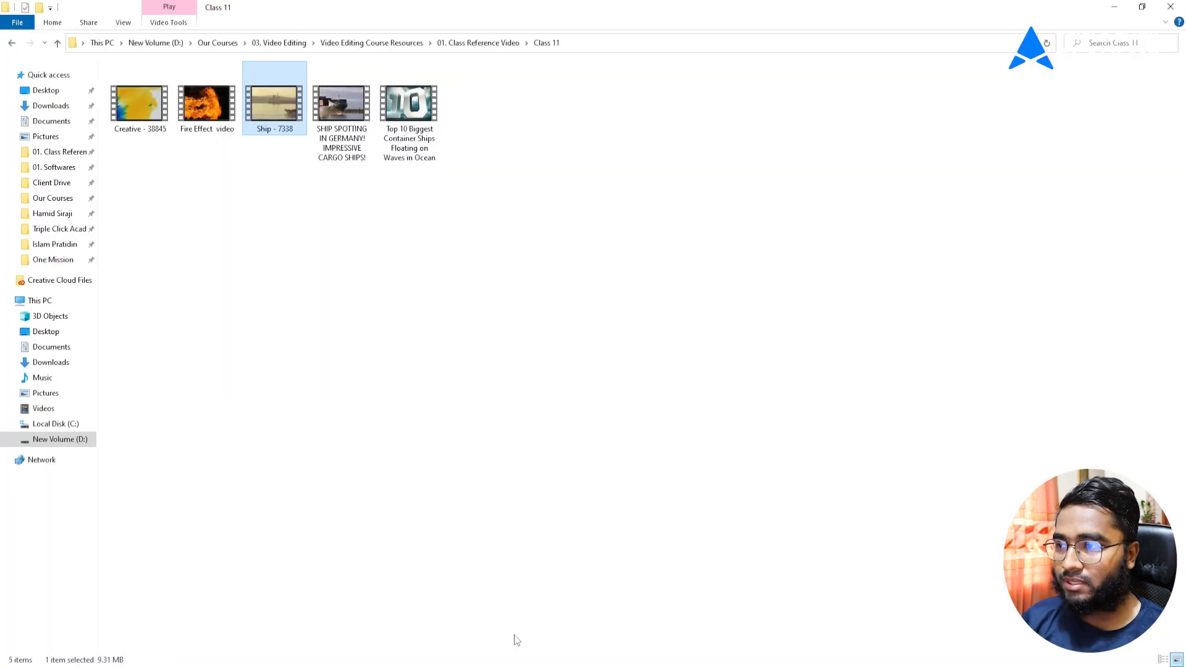
# Open the Fire Effect video from the Class 11 folder, skim through the flames and close the player
pyautogui.click(395, 304)
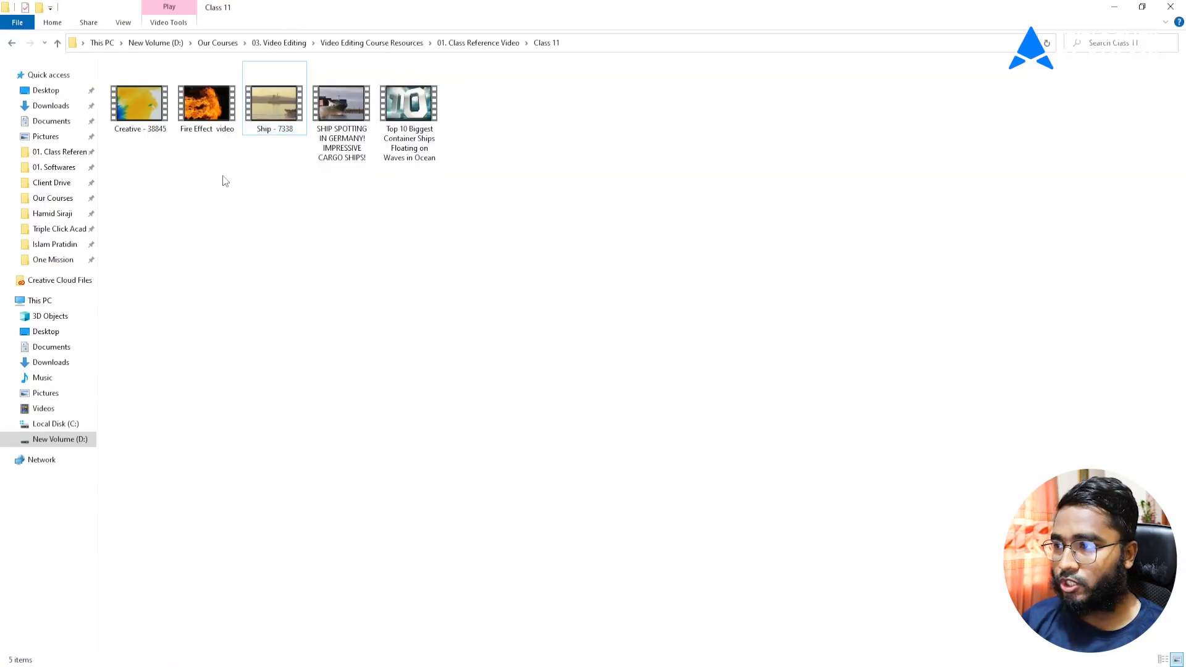
pyautogui.doubleClick(220, 102)
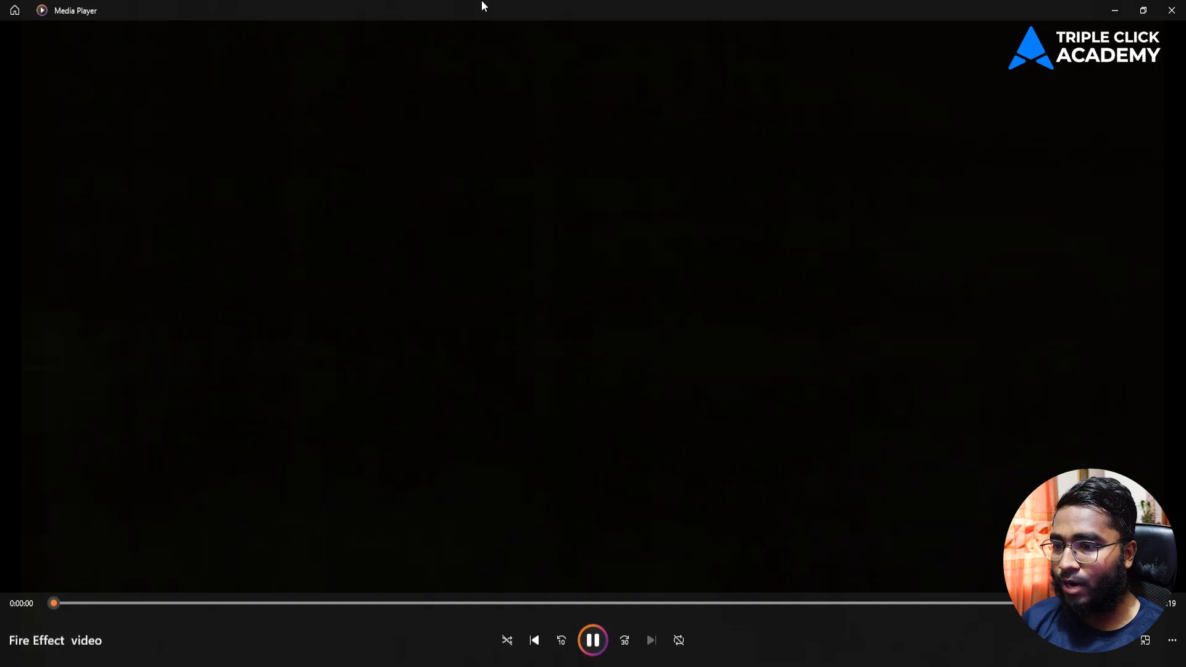
pyautogui.click(380, 606)
pyautogui.click(452, 605)
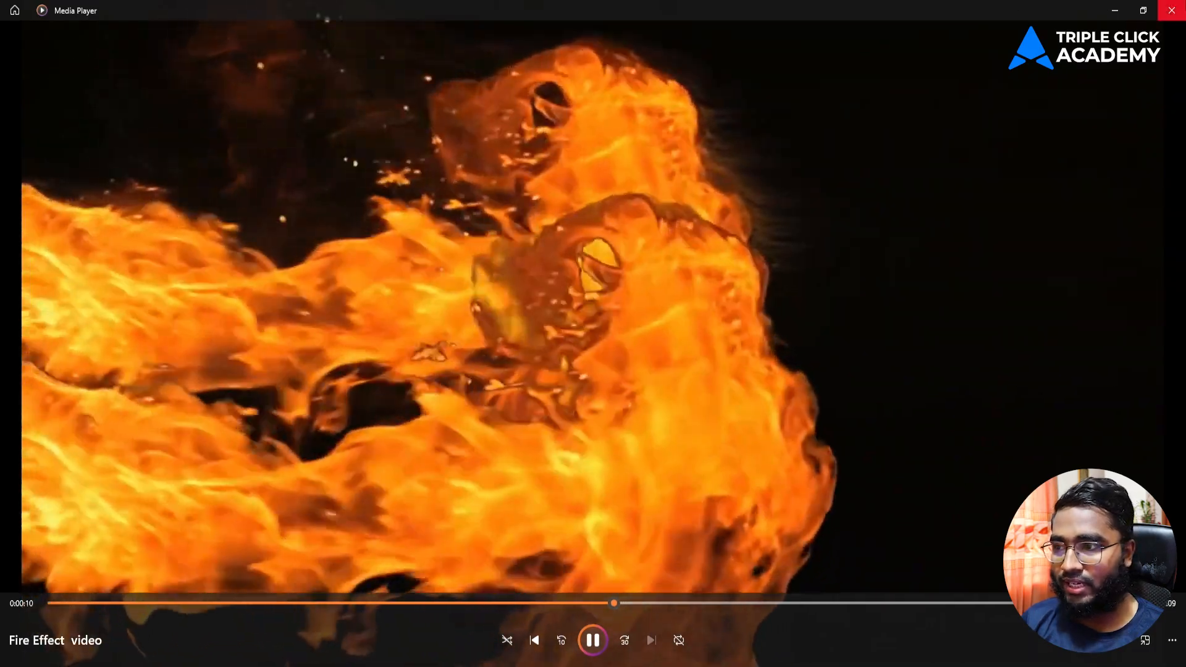
pyautogui.click(1171, 11)
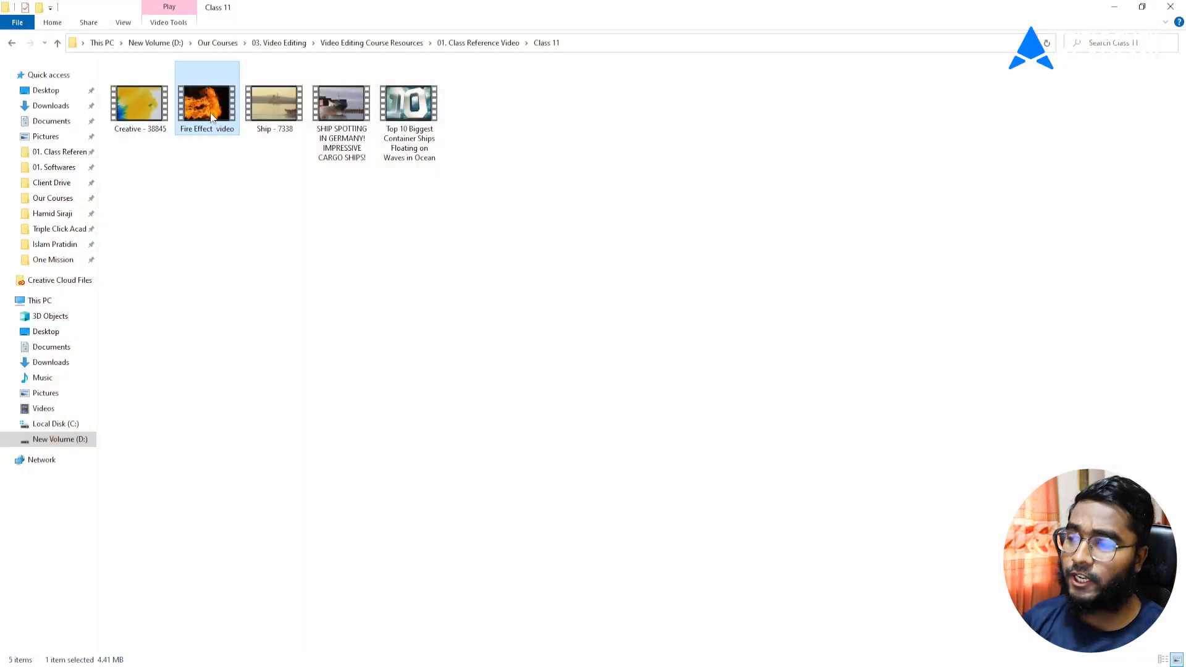
# Import the Fire Effect video into the Premiere Pro project and create a new sequence from that clip
pyautogui.moveTo(204, 106); pyautogui.dragTo(146, 325)
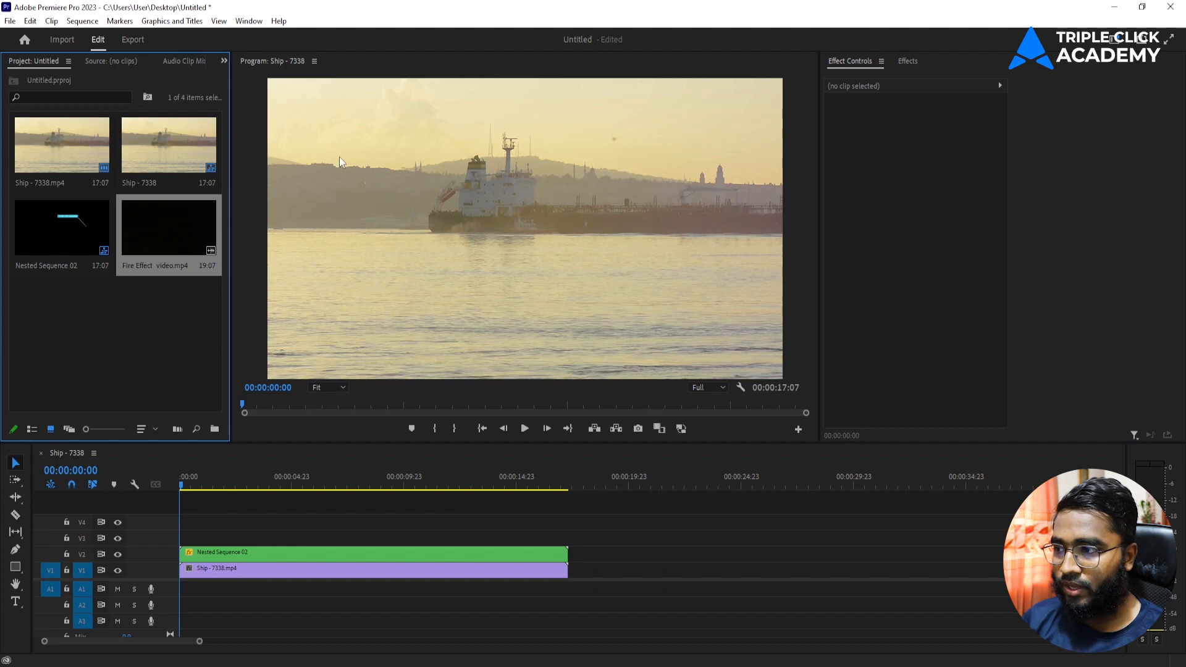
pyautogui.click(151, 243)
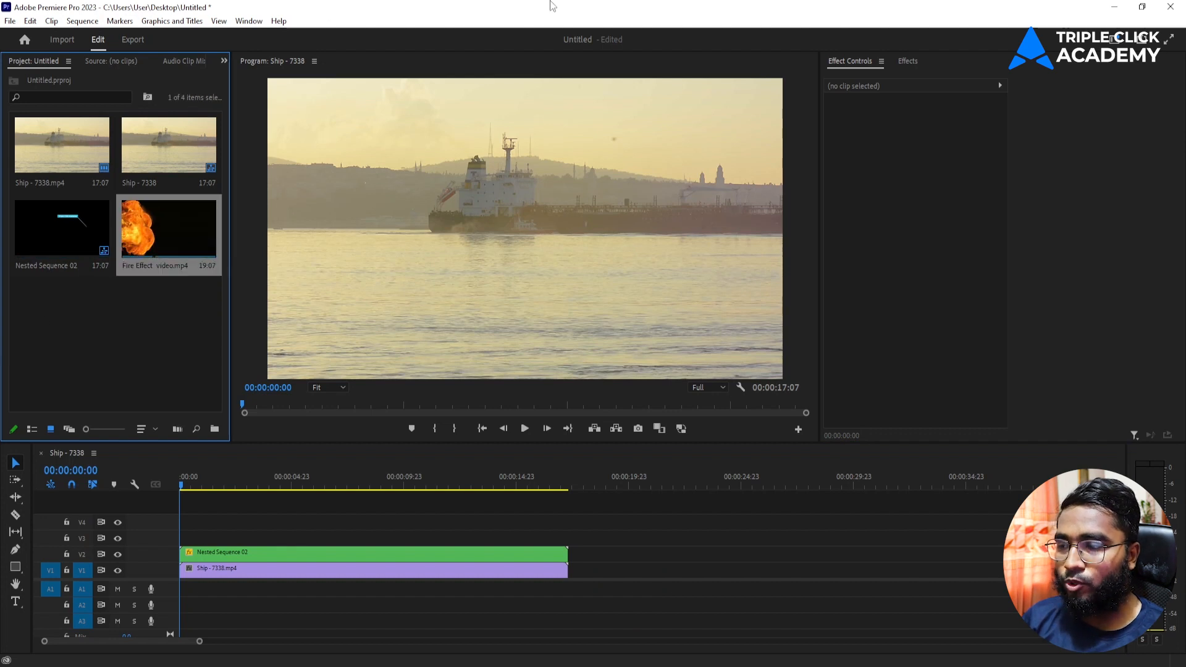
pyautogui.rightClick(163, 230)
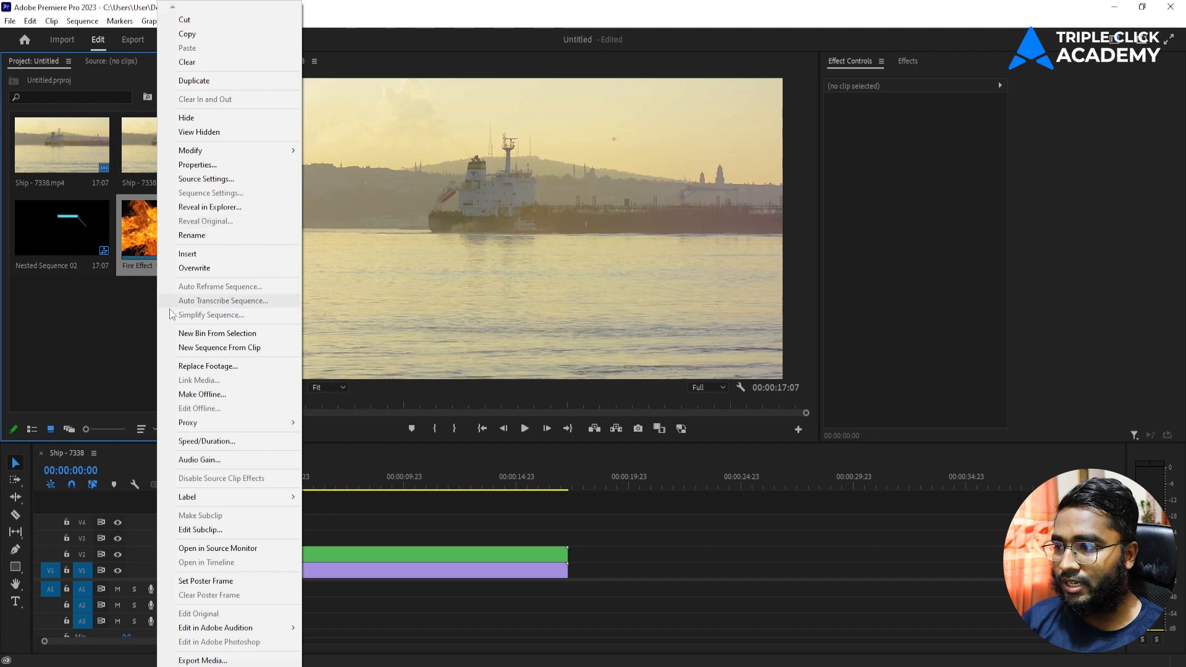
pyautogui.click(229, 347)
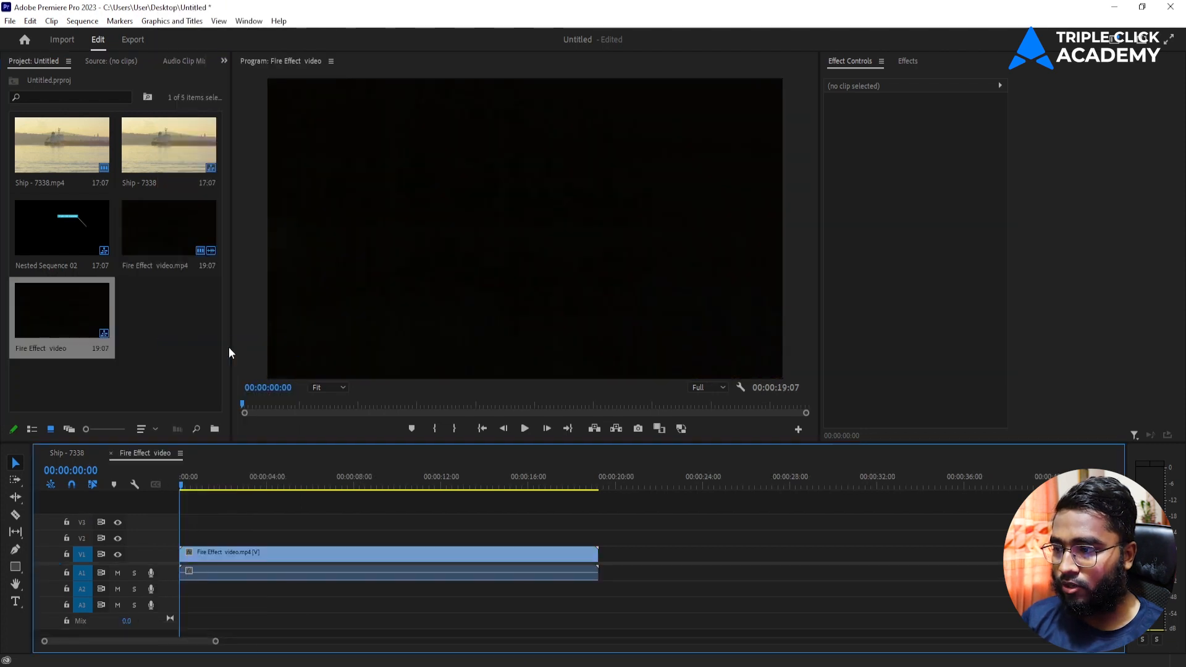
# Add the text "Triple Click" over the fire footage at 00:00:04:26
pyautogui.click(256, 553)
pyautogui.moveTo(250, 485); pyautogui.dragTo(314, 498)
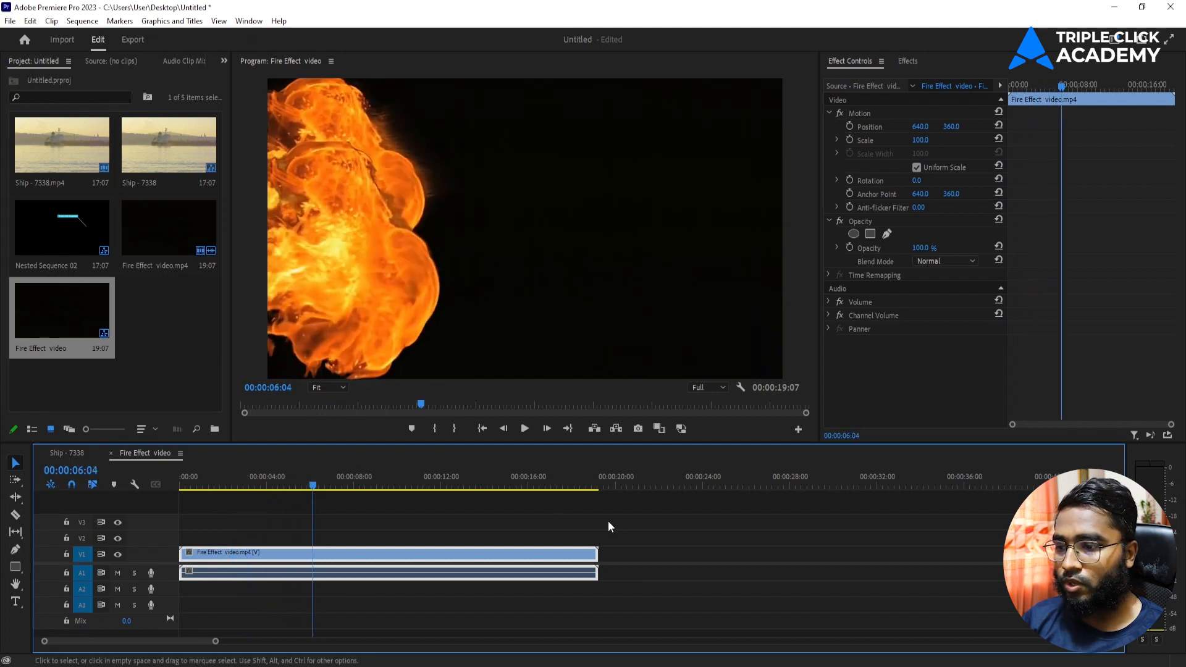
pyautogui.click(431, 524)
pyautogui.click(330, 552)
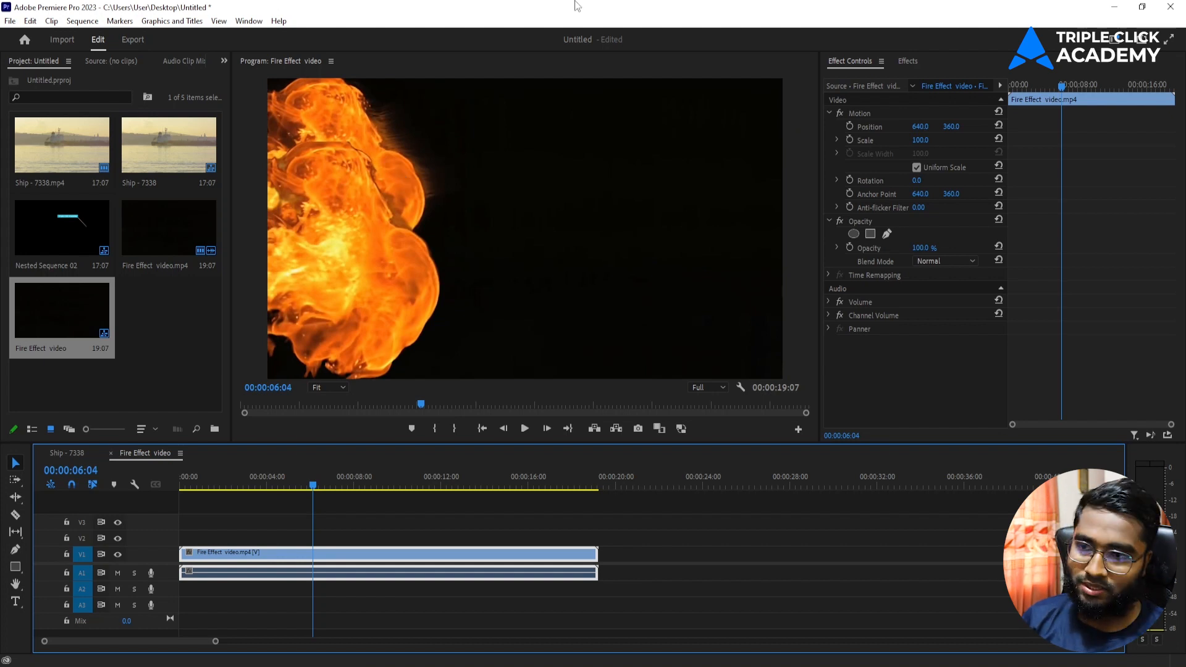
pyautogui.click(285, 526)
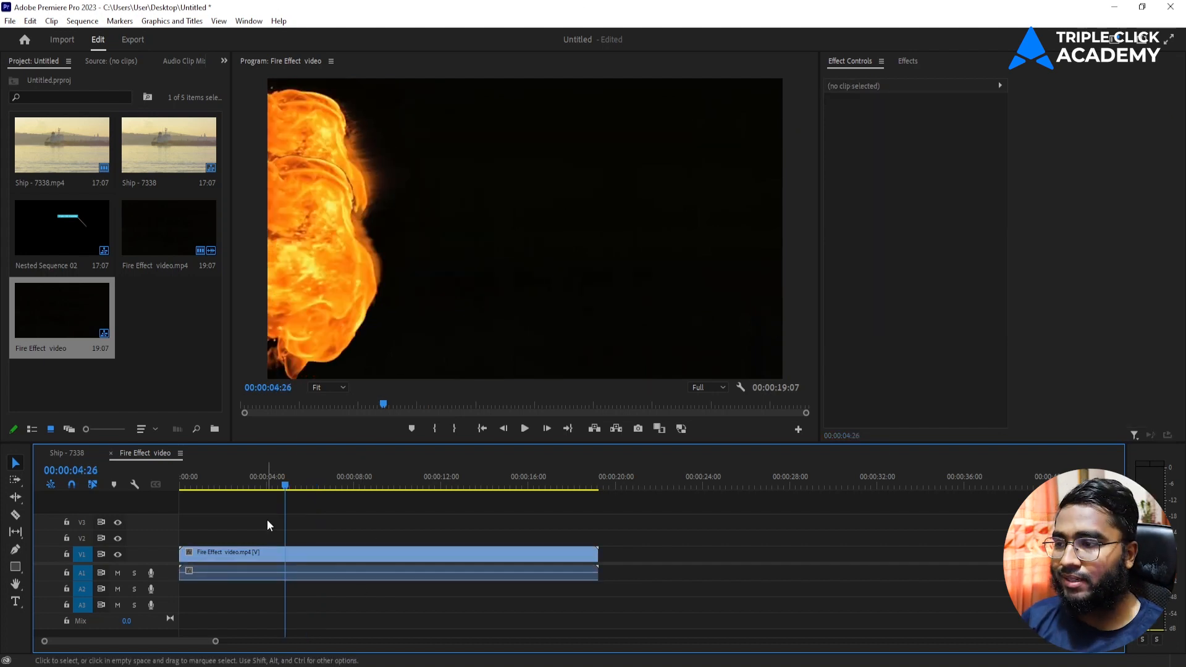
pyautogui.click(16, 602)
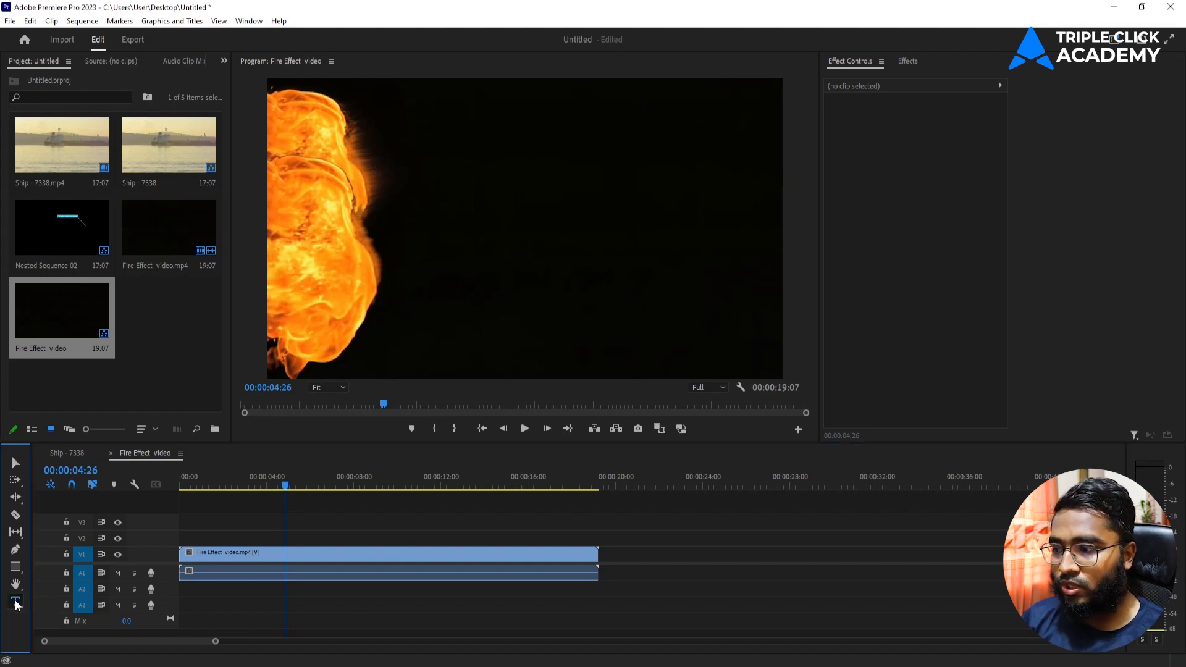
pyautogui.click(470, 203)
pyautogui.write('Trip')
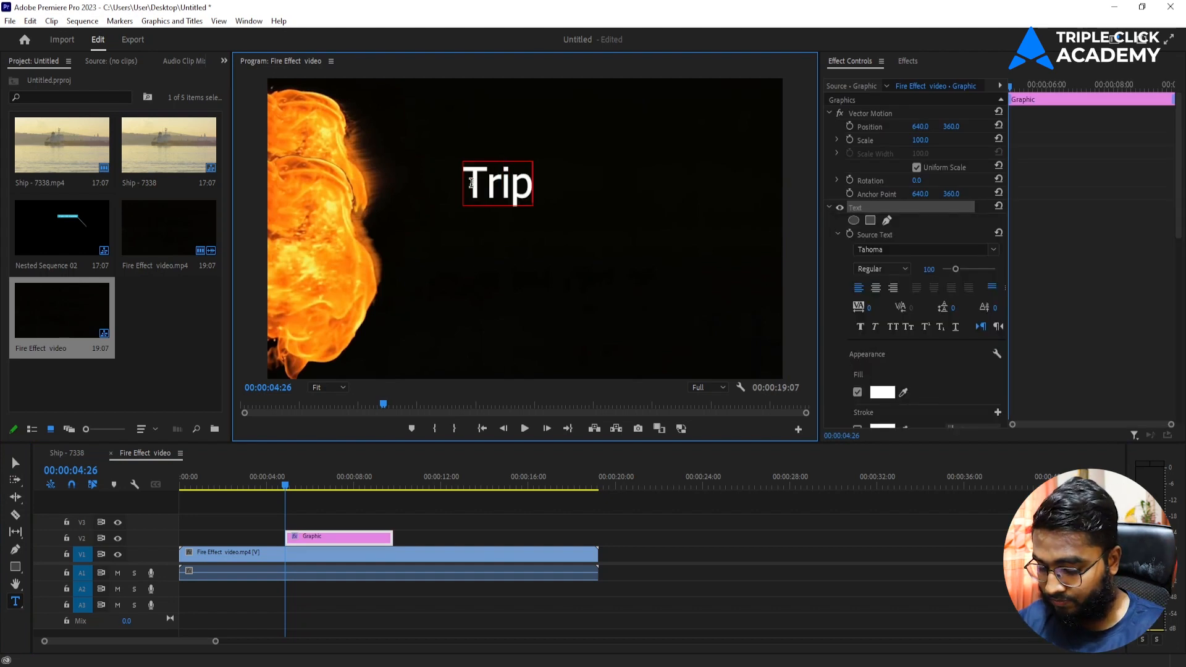
pyautogui.write('le Click')
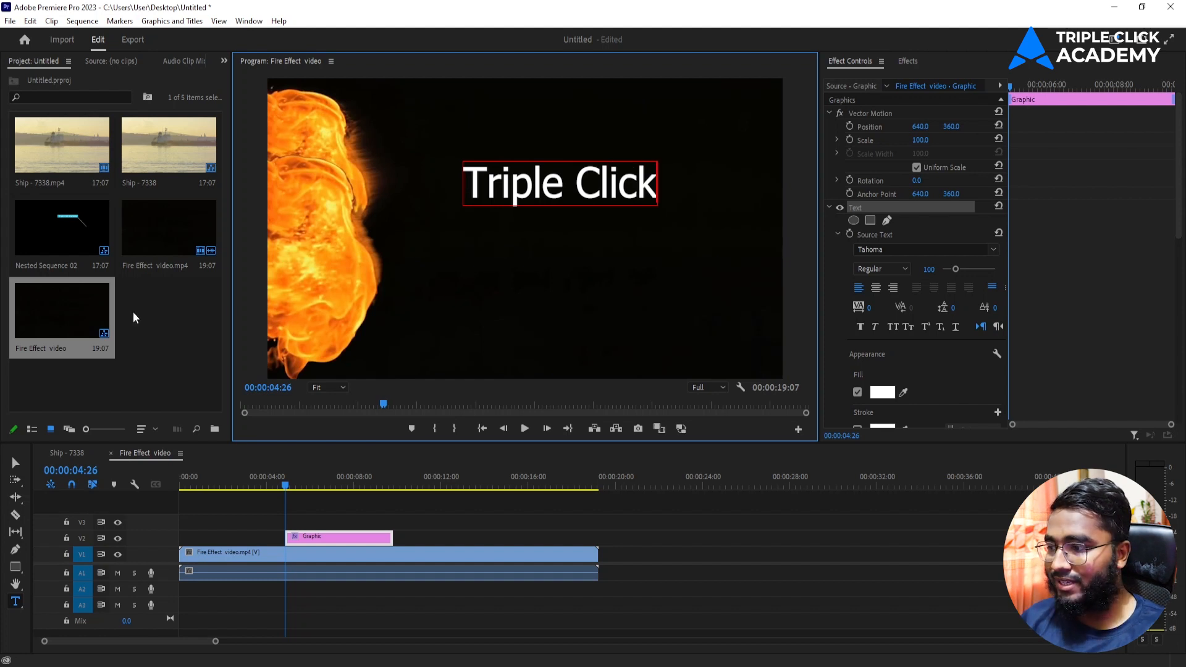
# Enlarge the Triple Click text and move it to the middle of the frame
pyautogui.click(16, 463)
pyautogui.moveTo(561, 206); pyautogui.dragTo(578, 238)
pyautogui.moveTo(628, 182); pyautogui.dragTo(537, 244)
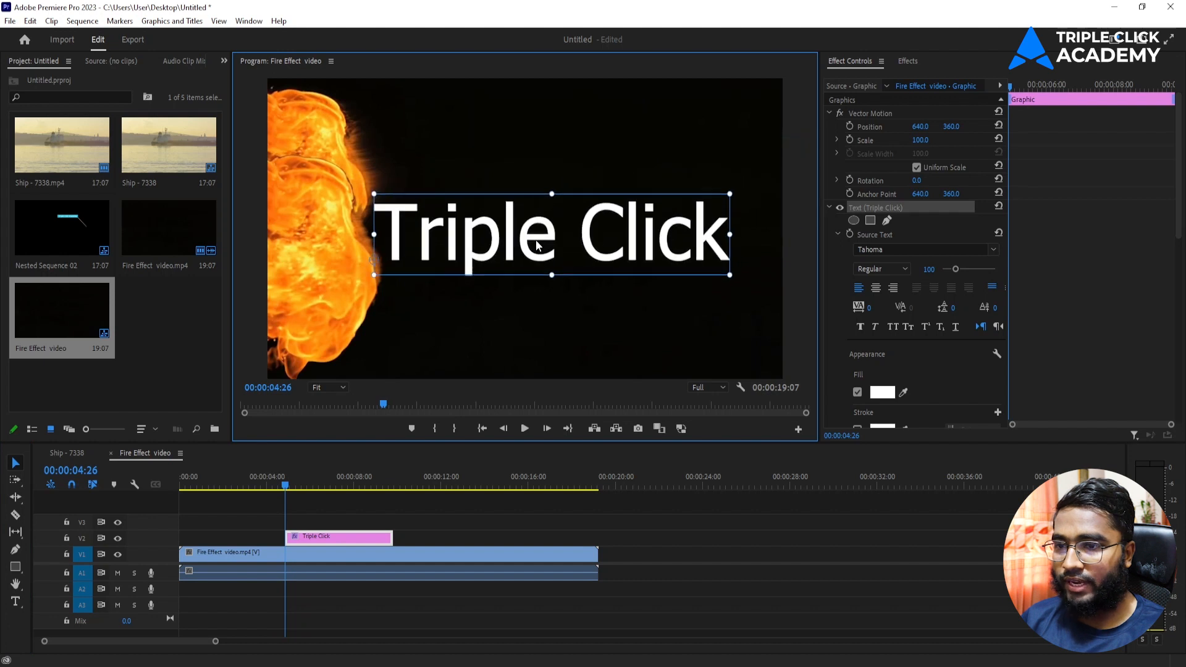
# Change the title's font to Poppins ExtraBold and recentre the text in the frame
pyautogui.click(995, 251)
pyautogui.scroll(1, 941, 428)
pyautogui.scroll(10, 941, 429)
pyautogui.scroll(-1, 980, 437)
pyautogui.click(924, 416)
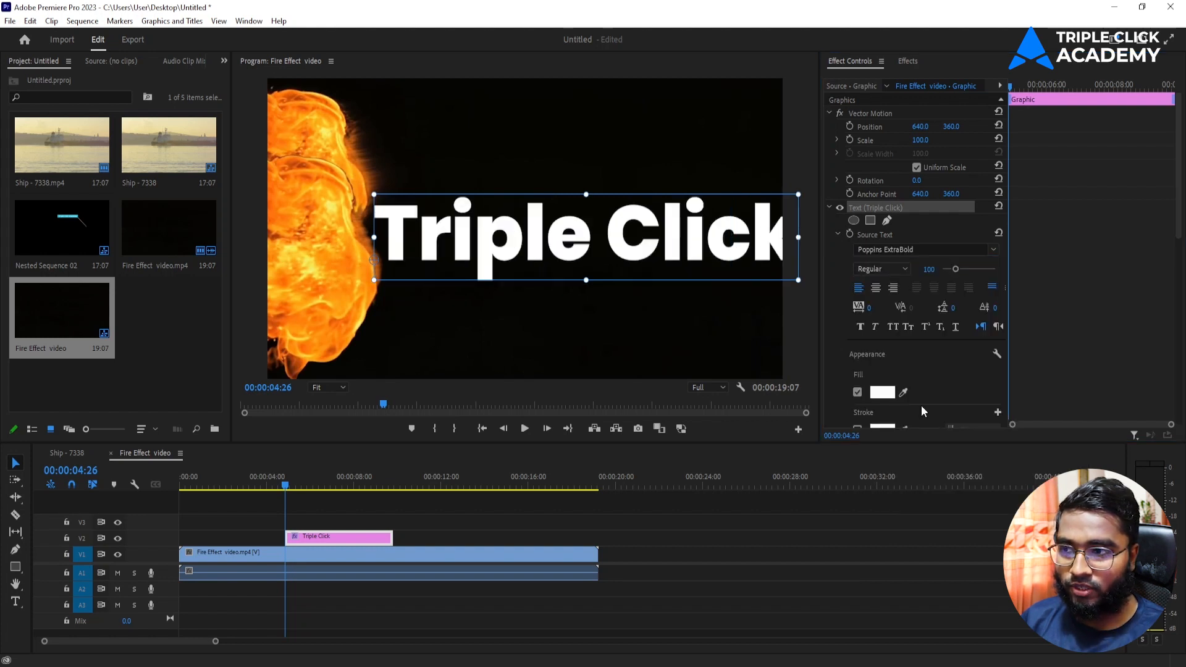
pyautogui.moveTo(551, 261); pyautogui.dragTo(543, 232)
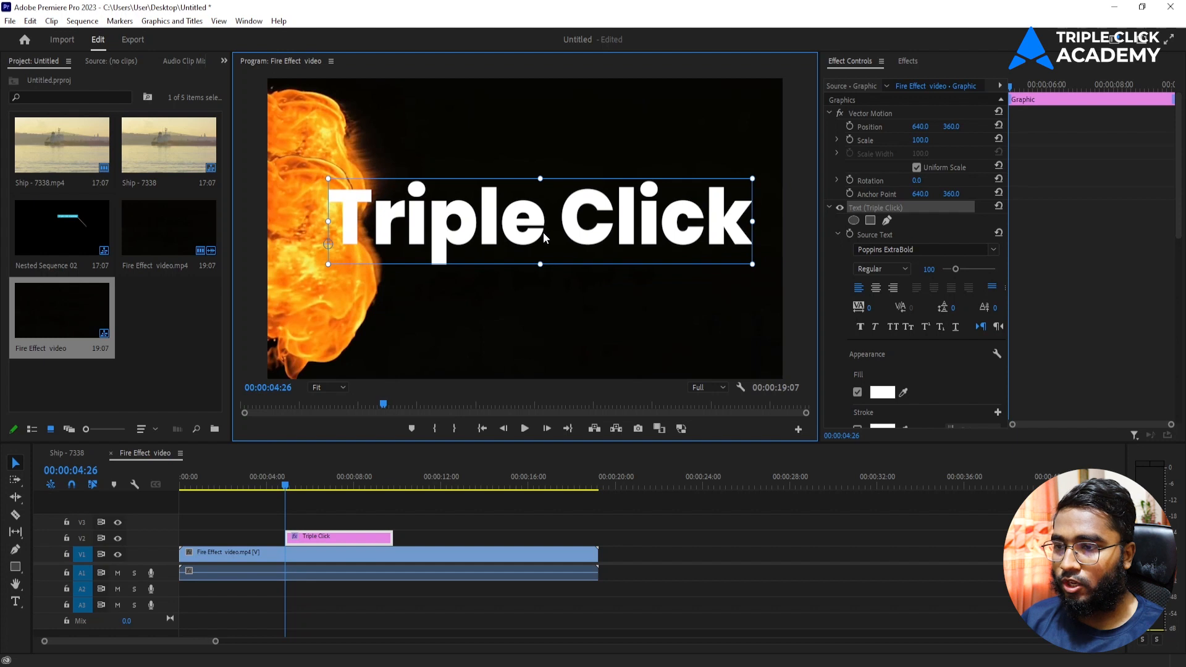
# Extend the Triple Click graphic at both ends so it spans the full length of the fire clip
pyautogui.click(371, 534)
pyautogui.moveTo(391, 536); pyautogui.dragTo(597, 536)
pyautogui.moveTo(287, 536); pyautogui.dragTo(180, 532)
# Set the title's vertical Position to 375.0, viewing it against the flames at 00:00:12:00
pyautogui.moveTo(266, 487); pyautogui.dragTo(443, 483)
pyautogui.click(949, 126)
pyautogui.moveTo(950, 126); pyautogui.dragTo(956, 127)
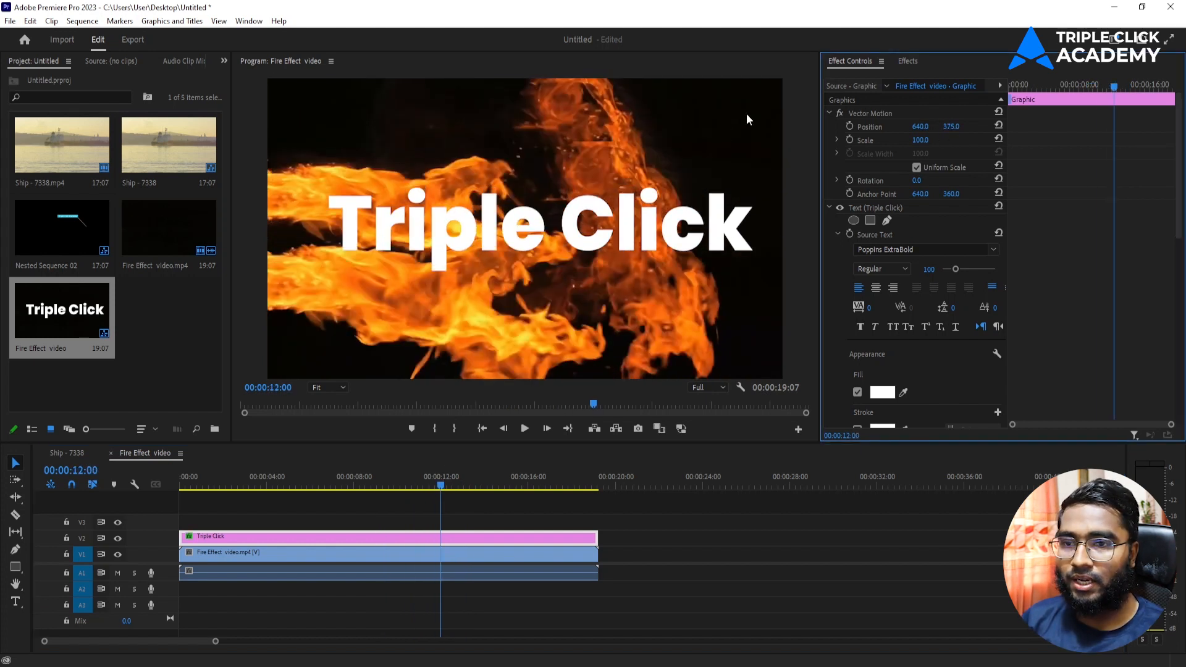
pyautogui.click(530, 510)
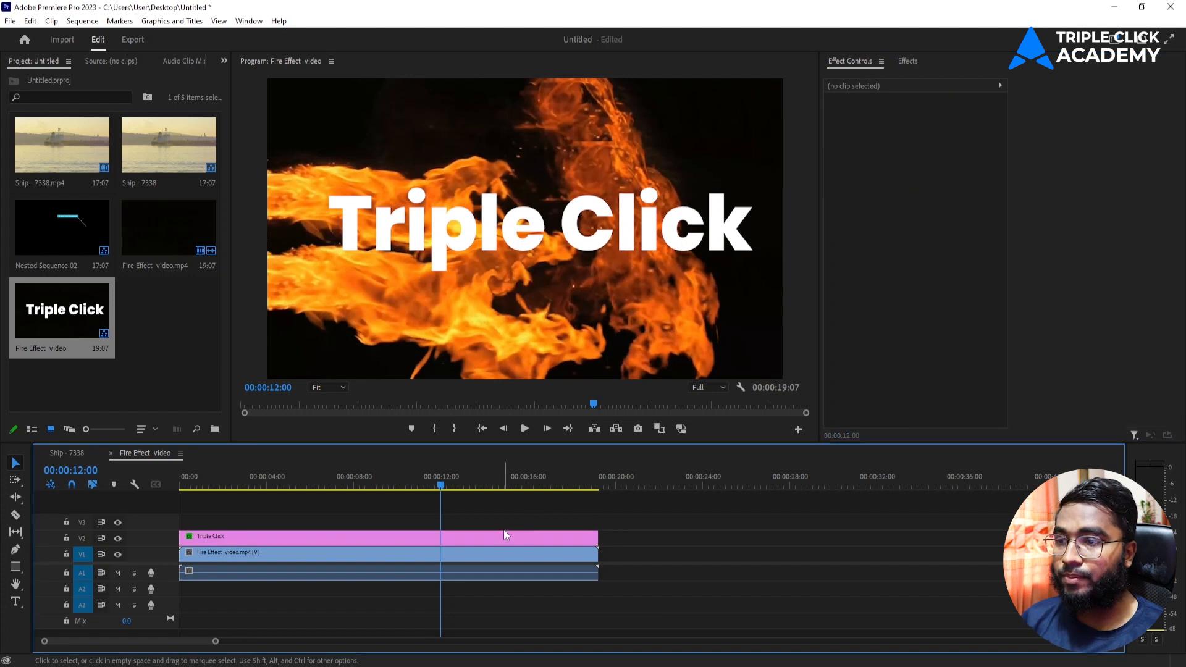
# Find the Track Matte Key effect with the search term "track" and apply it to the Fire Effect clip on V1
pyautogui.click(906, 61)
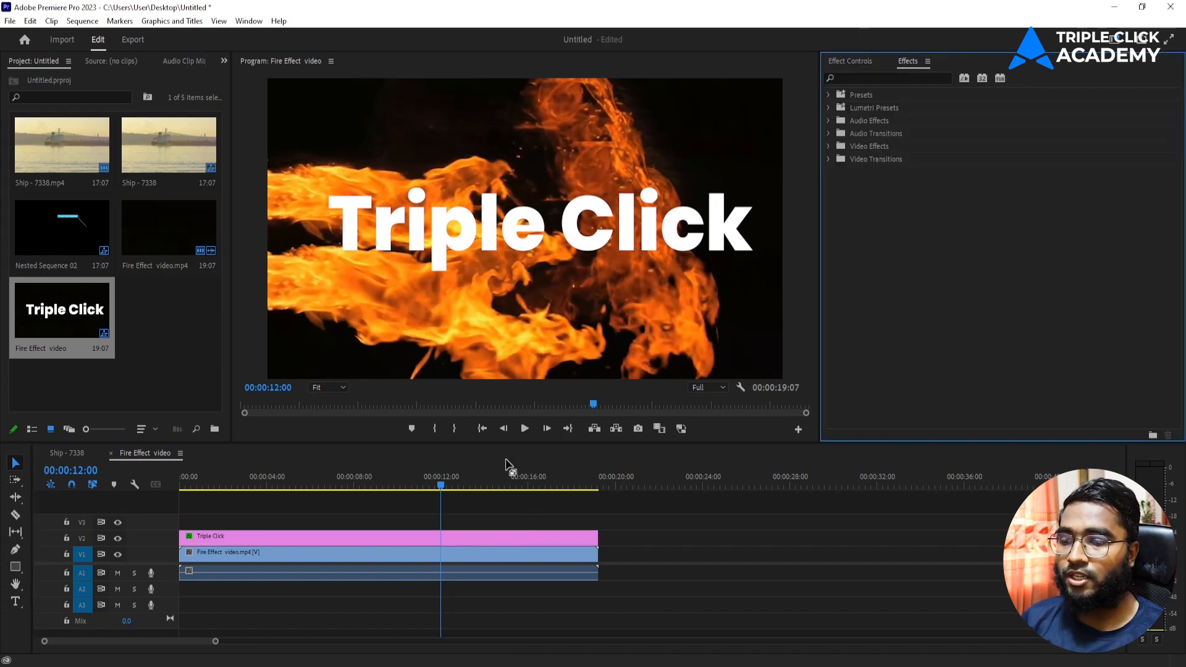
pyautogui.click(864, 75)
pyautogui.write('track')
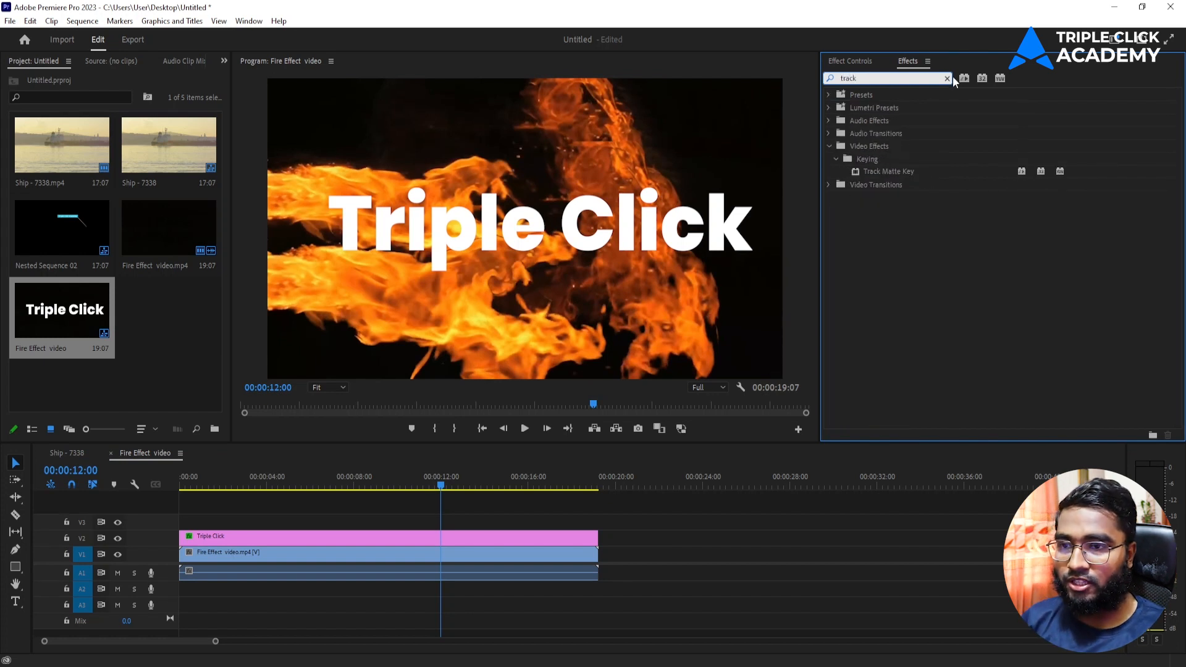
pyautogui.click(958, 175)
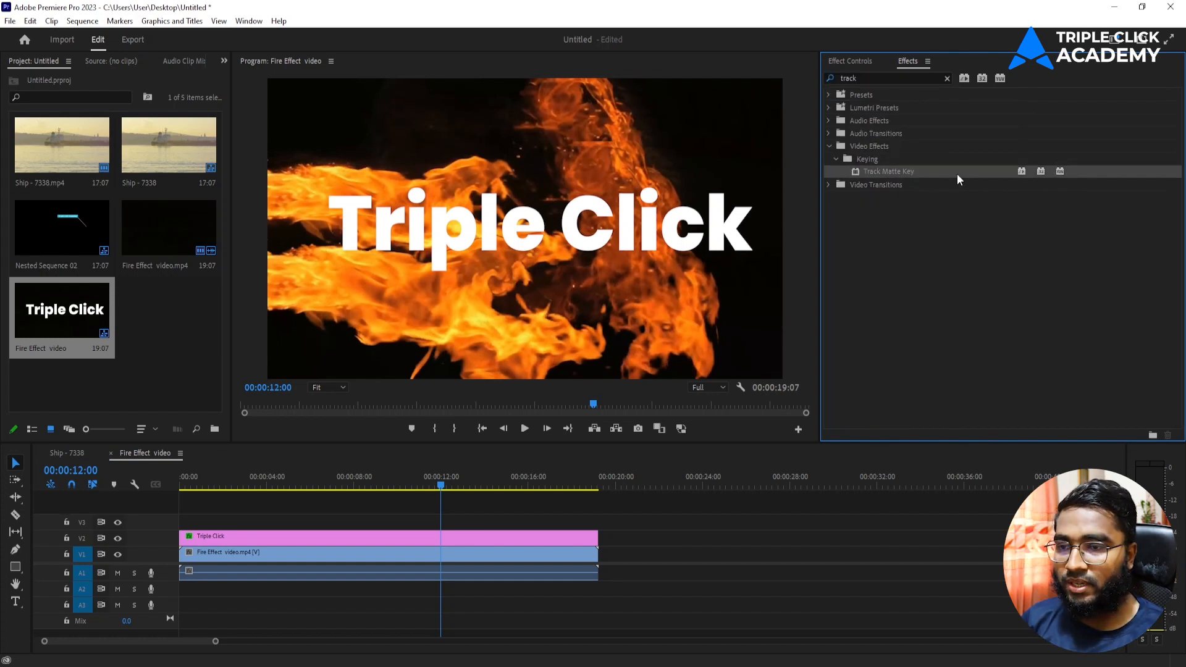
pyautogui.moveTo(956, 175); pyautogui.dragTo(793, 314)
pyautogui.moveTo(370, 469); pyautogui.dragTo(303, 554)
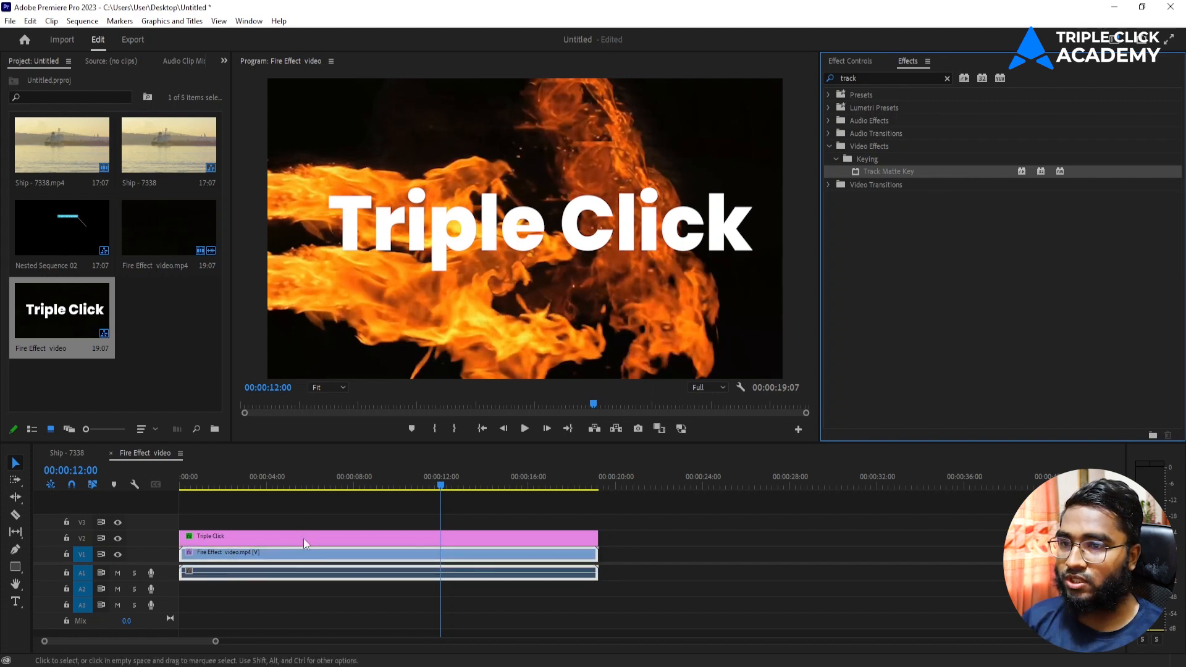
# Set the fire clip's Track Matte Key matte to Video 2, the track holding the title
pyautogui.click(859, 62)
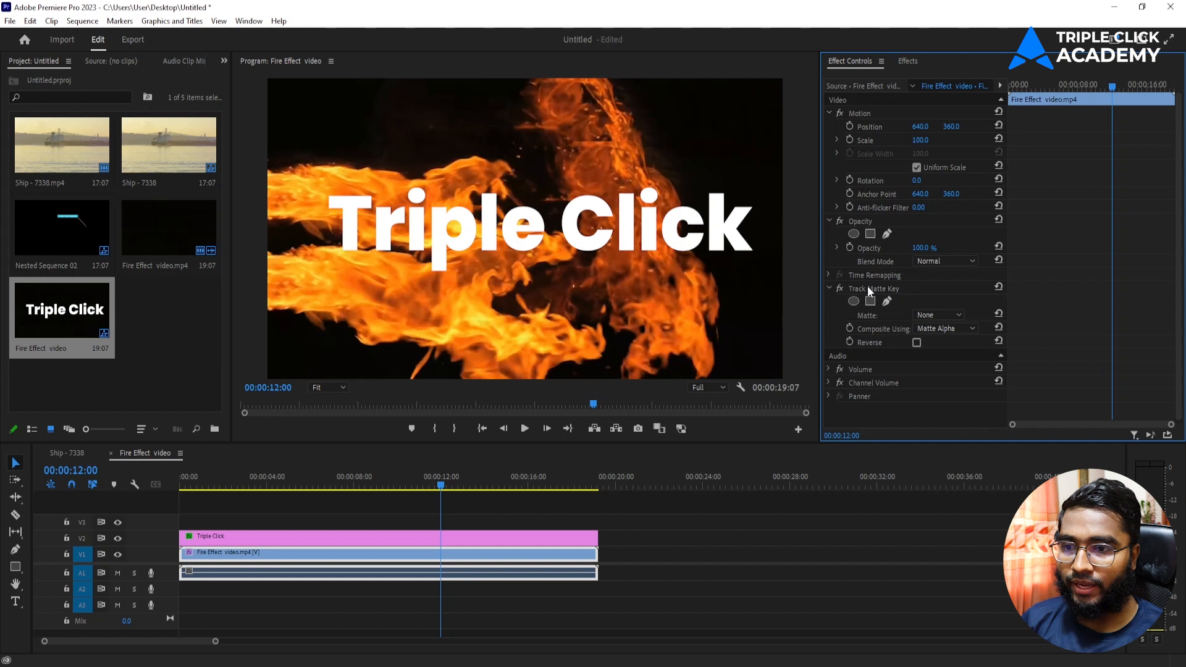
pyautogui.click(951, 316)
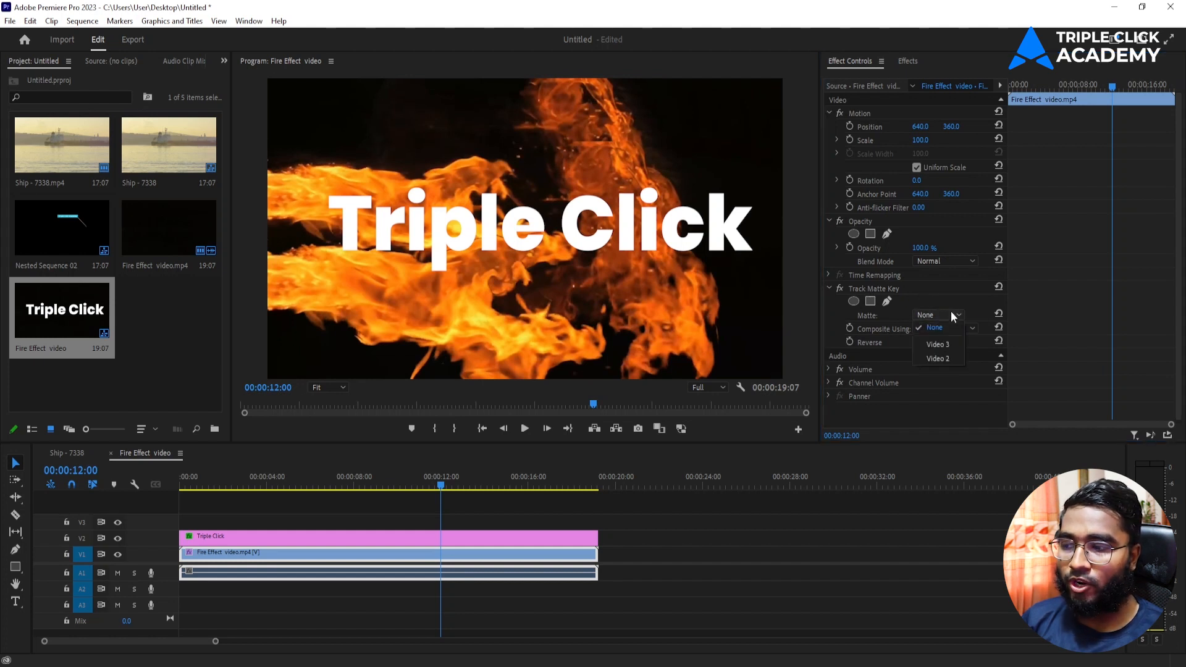
pyautogui.click(951, 316)
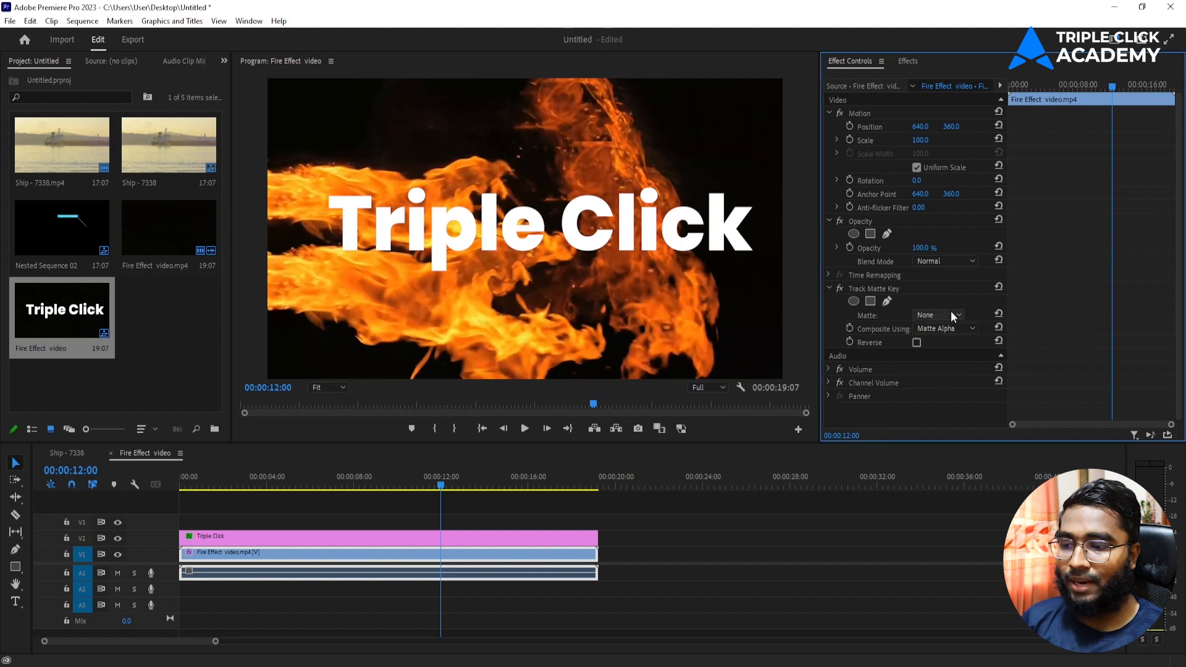
pyautogui.click(465, 537)
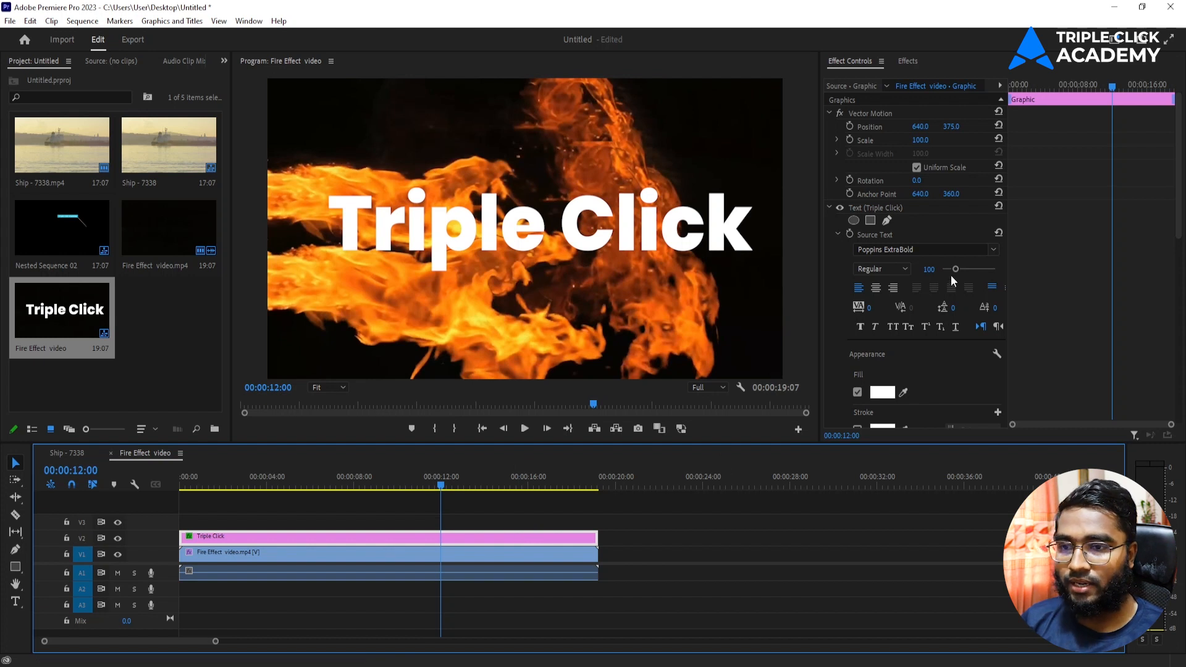
pyautogui.click(509, 556)
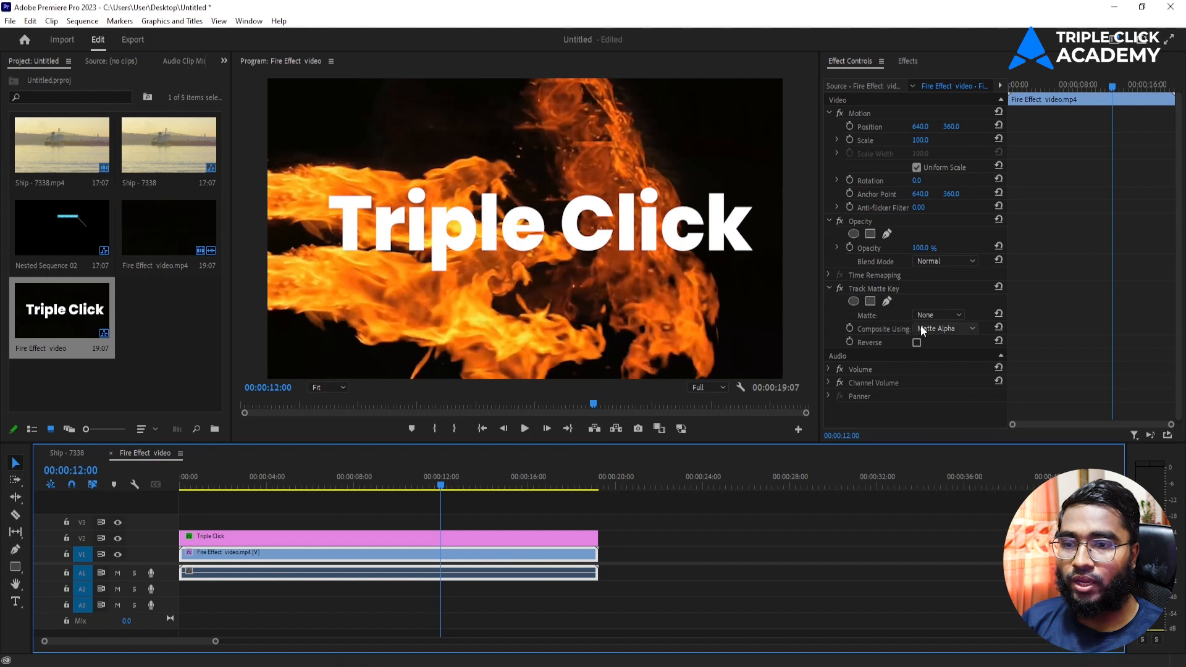
pyautogui.click(960, 315)
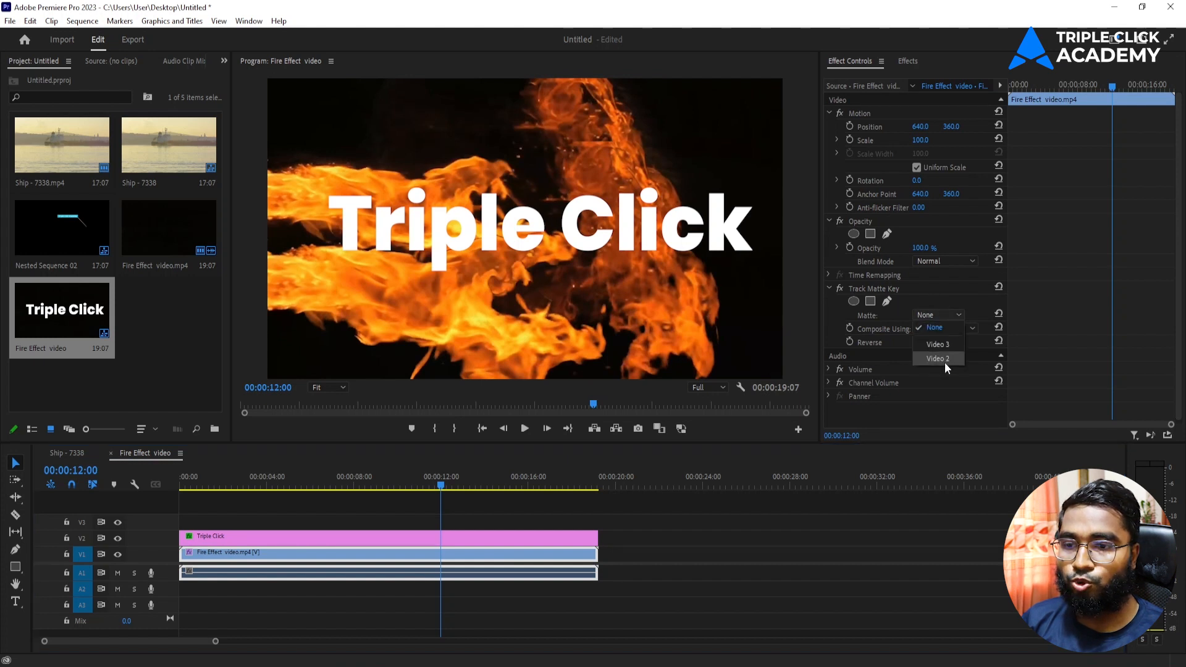
pyautogui.click(933, 361)
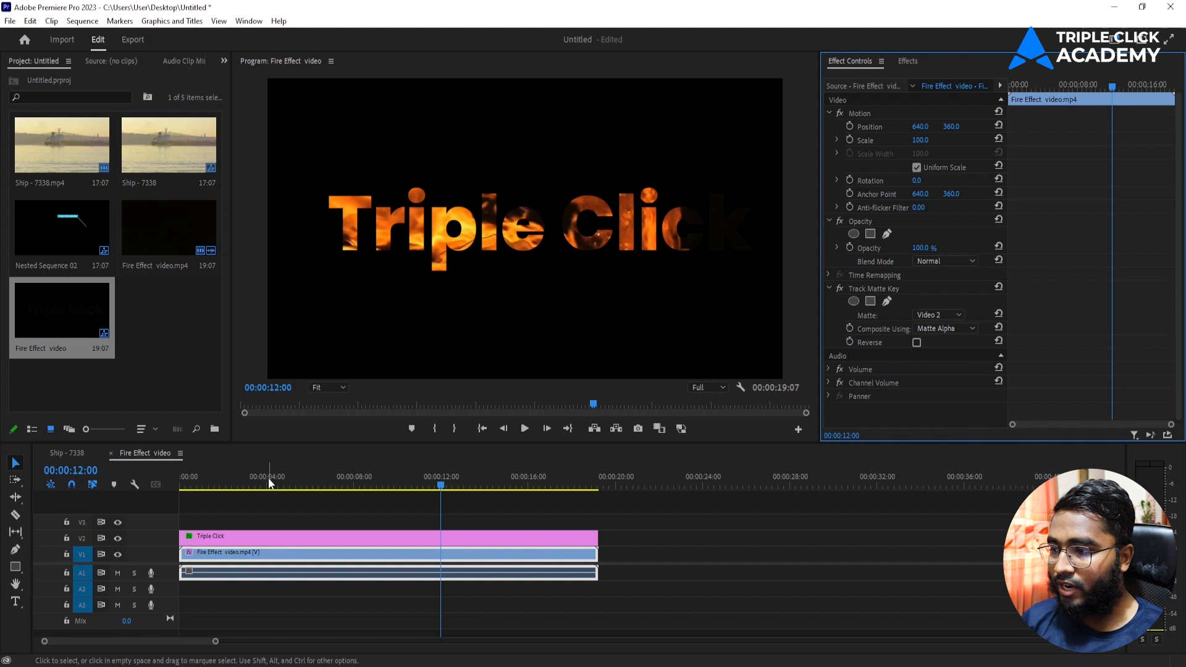
# Play the sequence from the beginning to check the fire filling the title letters
pyautogui.moveTo(223, 480); pyautogui.dragTo(143, 408)
pyautogui.press('space')
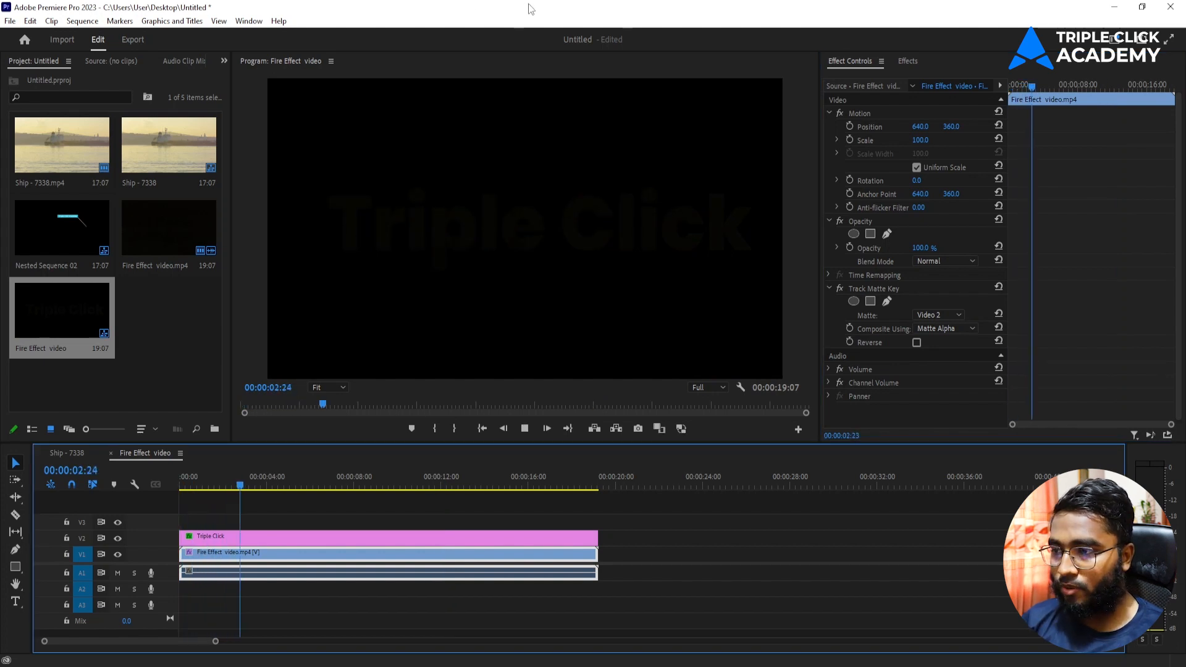
pyautogui.press('space')
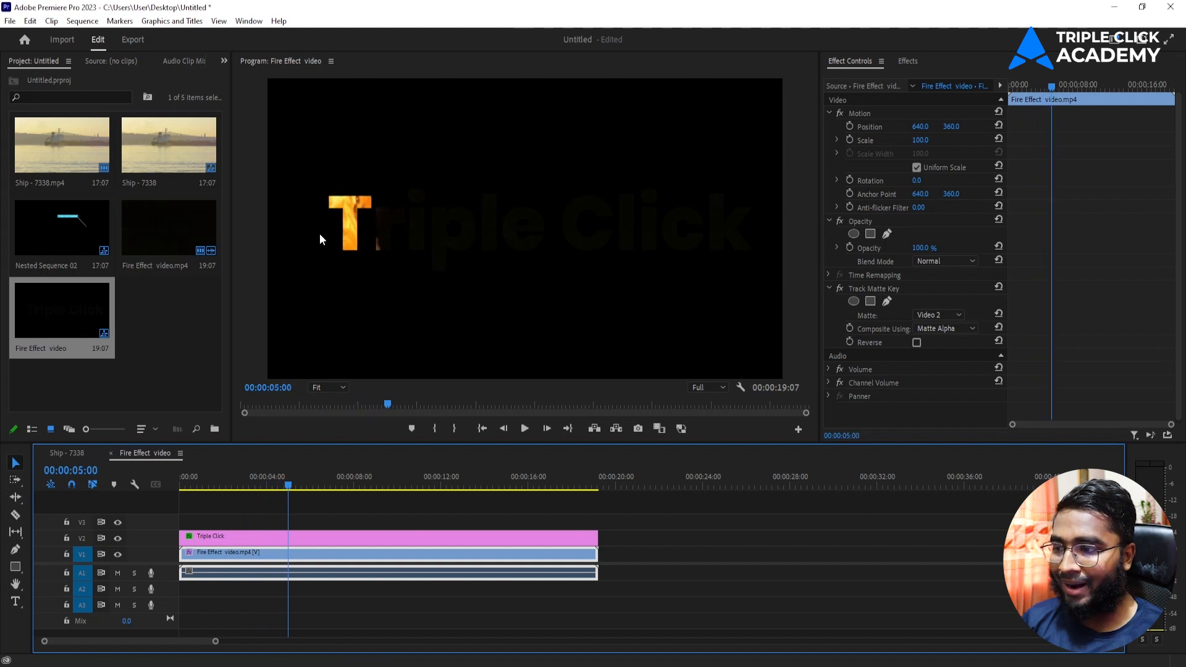
# Trim the start of the title and fire clips to 00:00:03:11 and close the gap left at the beginning
pyautogui.moveTo(274, 480); pyautogui.dragTo(252, 480)
pyautogui.moveTo(317, 526); pyautogui.dragTo(361, 614)
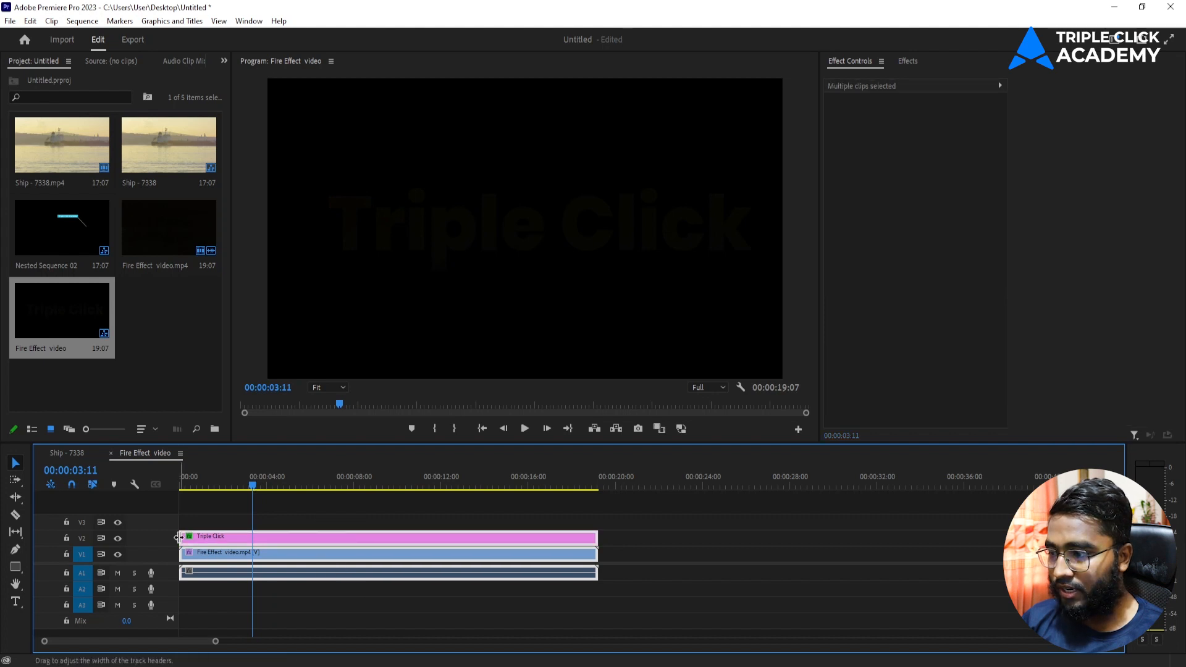
pyautogui.moveTo(182, 537); pyautogui.dragTo(255, 538)
pyautogui.click(235, 540)
pyautogui.press('Delete')
# Play the trimmed sequence from the start and scrub back through the fire-filled title to 00:00:04:09
pyautogui.click(187, 483)
pyautogui.press('space')
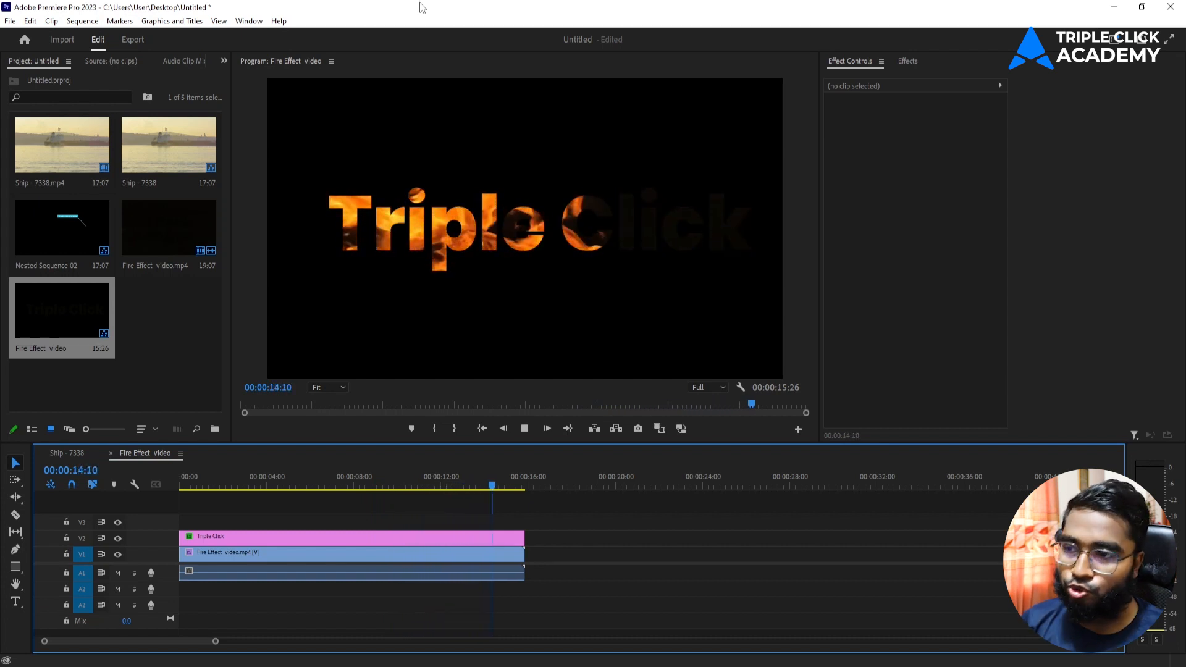
pyautogui.click(275, 488)
pyautogui.click(352, 491)
pyautogui.click(261, 493)
pyautogui.moveTo(261, 493)
pyautogui.mouseDown()
pyautogui.moveTo(435, 491)
pyautogui.moveTo(272, 487)
pyautogui.mouseUp()
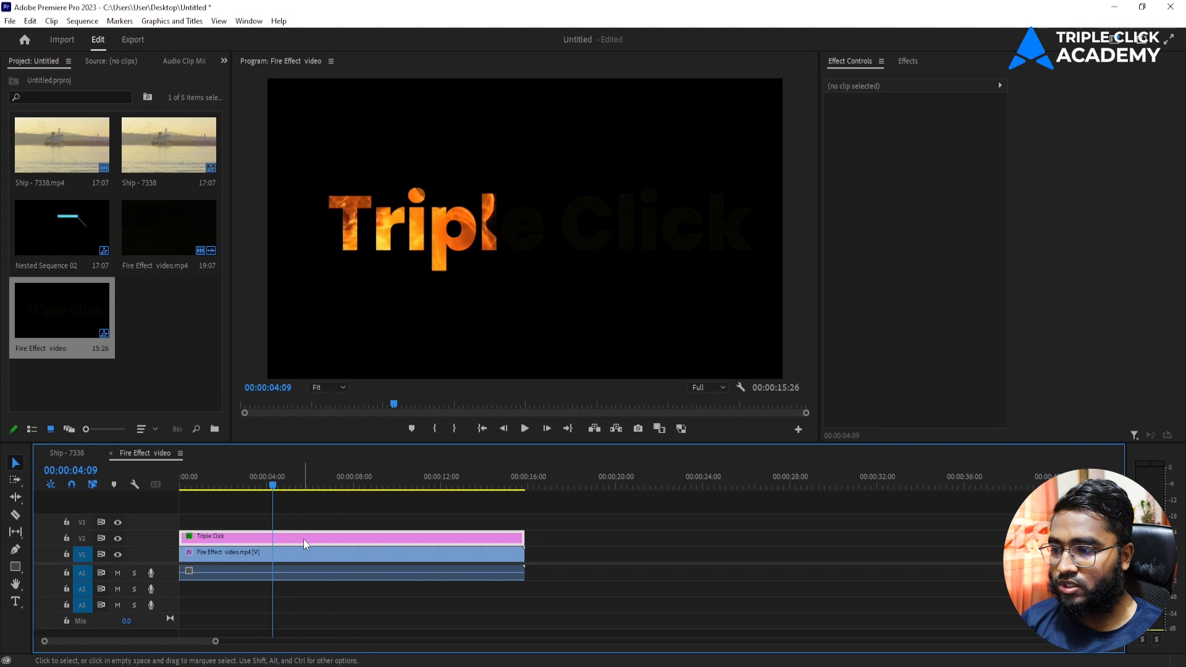
# Remove the Track Matte Key effect from the fire clip and delete the Triple Click title
pyautogui.click(296, 563)
pyautogui.click(358, 503)
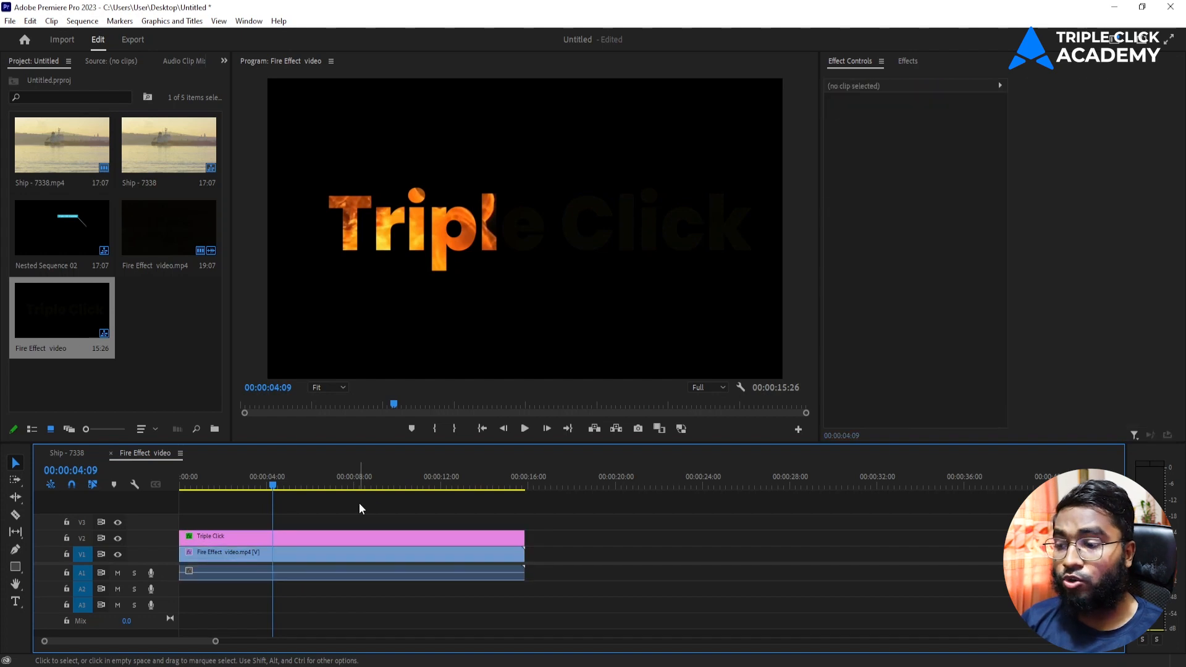
pyautogui.click(328, 555)
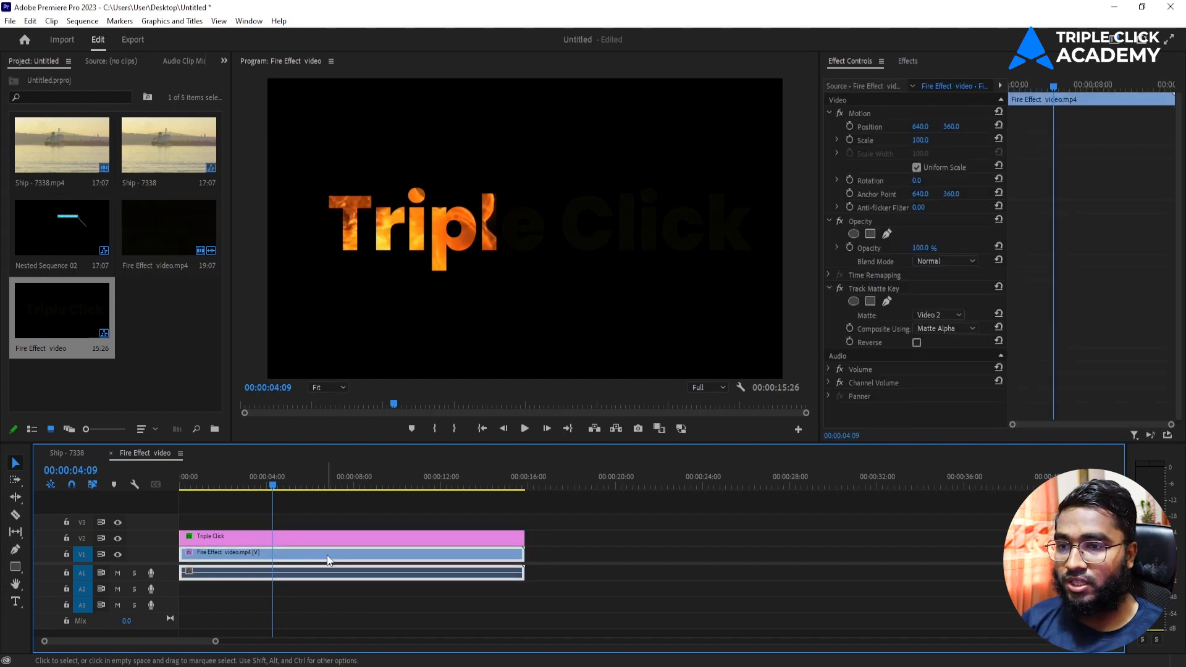
pyautogui.click(913, 289)
pyautogui.press('Delete')
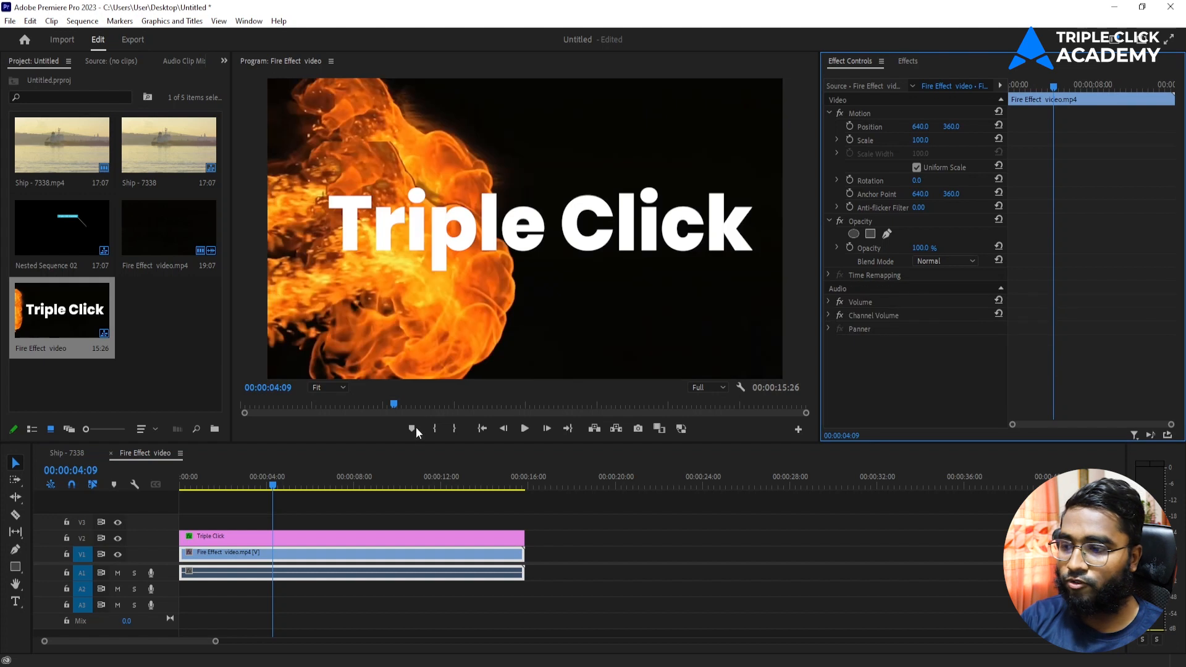
pyautogui.click(366, 535)
pyautogui.press('Delete')
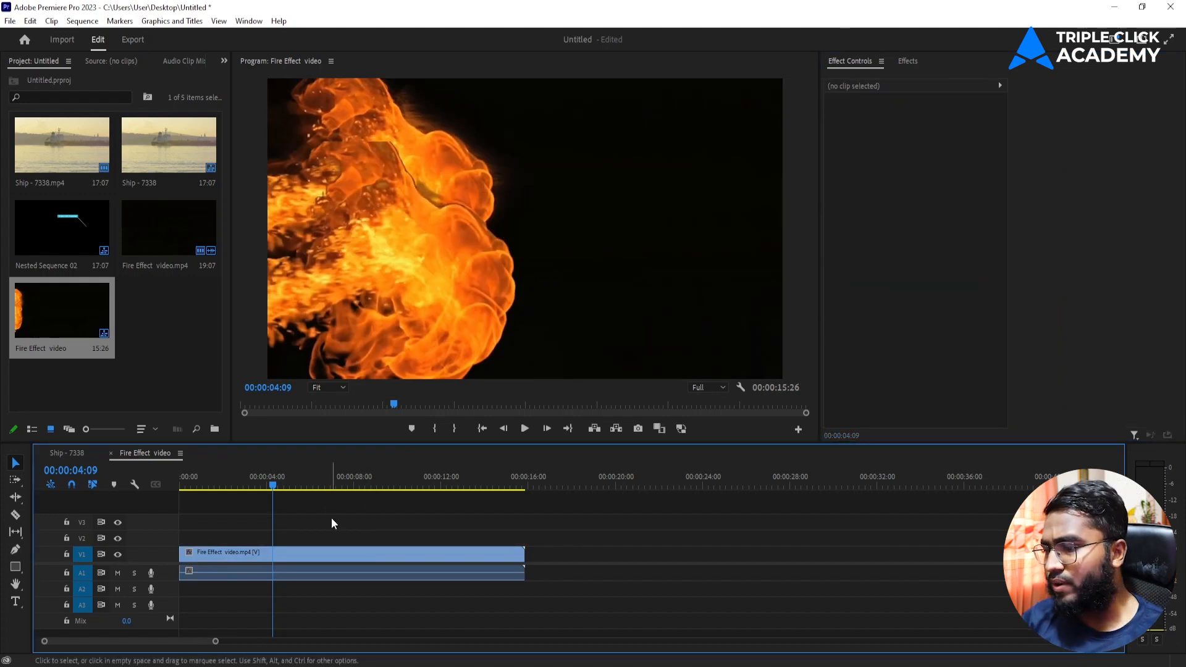
# Draw a circle with the Ellipse tool near the middle of the frame, beside the flames
pyautogui.click(20, 565)
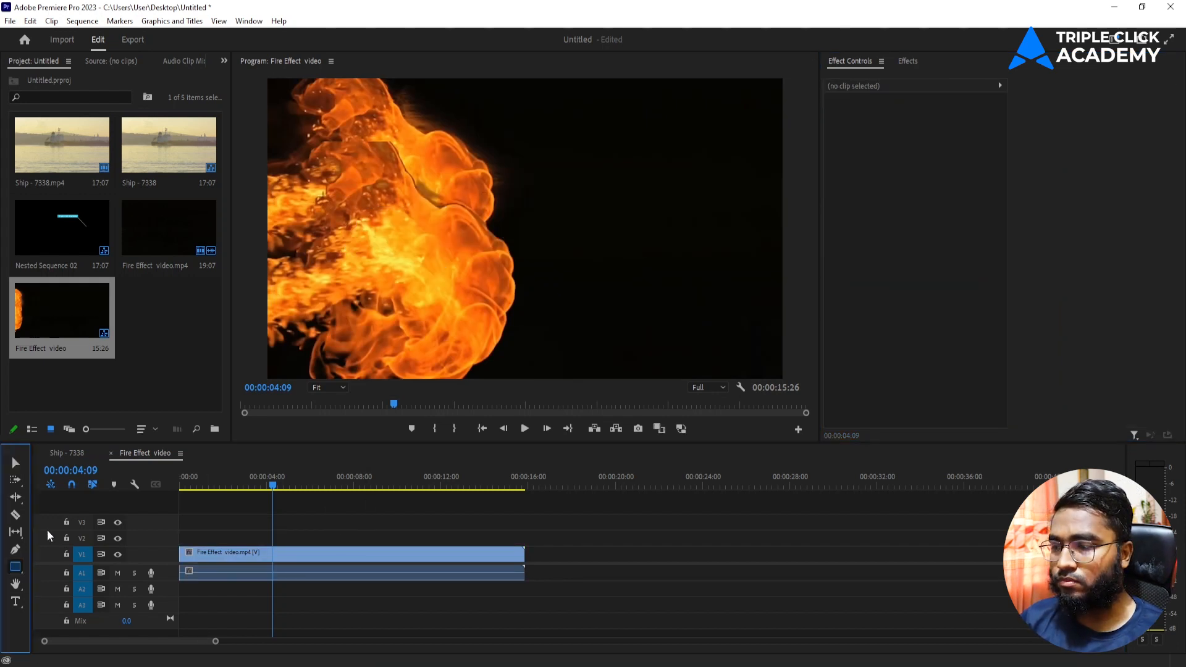
pyautogui.click(14, 570)
pyautogui.click(67, 577)
pyautogui.moveTo(517, 198); pyautogui.dragTo(590, 273)
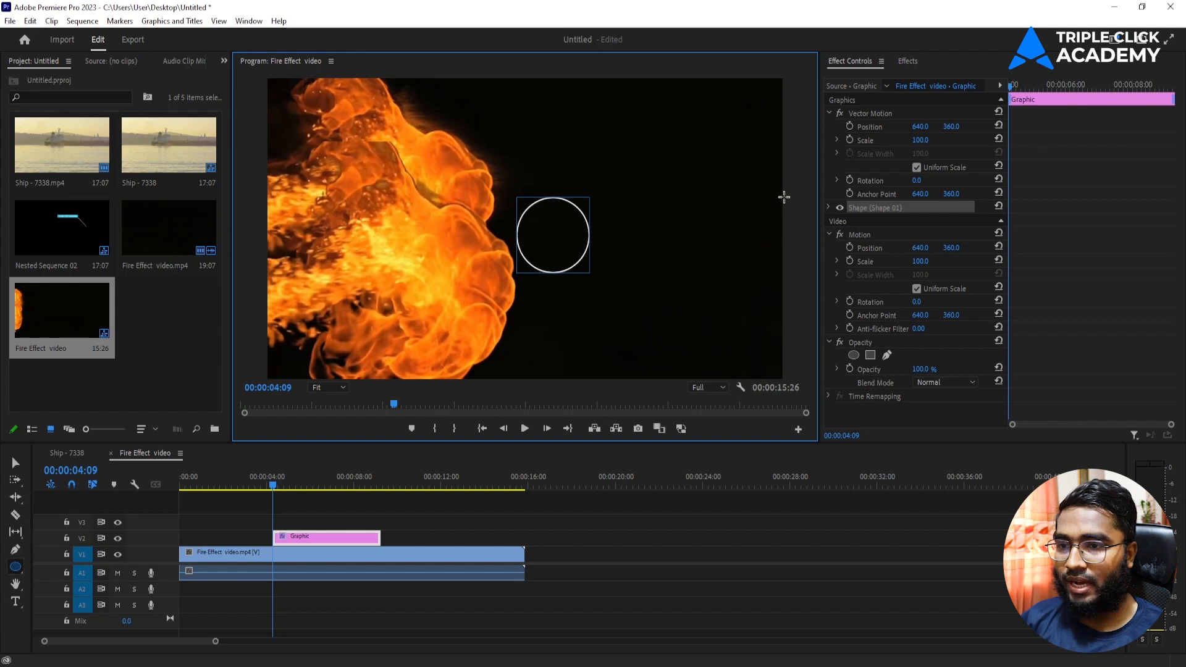
# Turn on the circle's blue fill and turn off its stroke
pyautogui.click(828, 210)
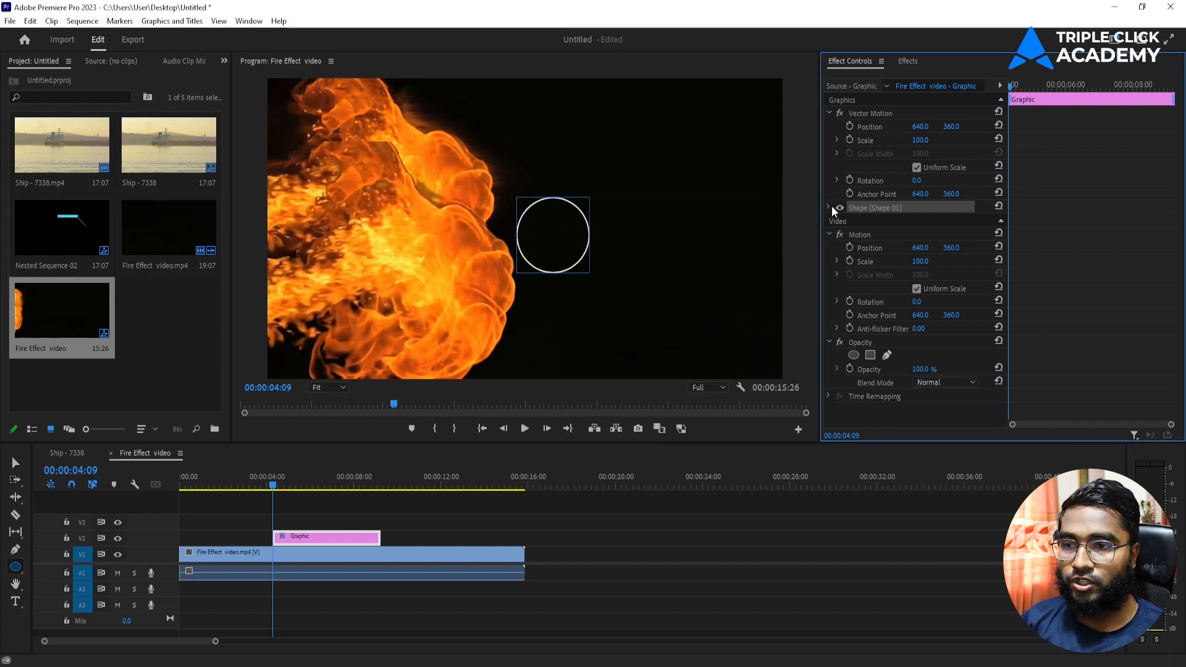
pyautogui.click(829, 208)
pyautogui.click(858, 285)
pyautogui.click(857, 324)
# Enlarge the blue circle and move it up beside the flames, to about position 672.5, 314.4
pyautogui.click(15, 463)
pyautogui.moveTo(588, 198); pyautogui.dragTo(633, 179)
pyautogui.moveTo(561, 230)
pyautogui.mouseDown()
pyautogui.moveTo(525, 254)
pyautogui.moveTo(545, 221)
pyautogui.mouseUp()
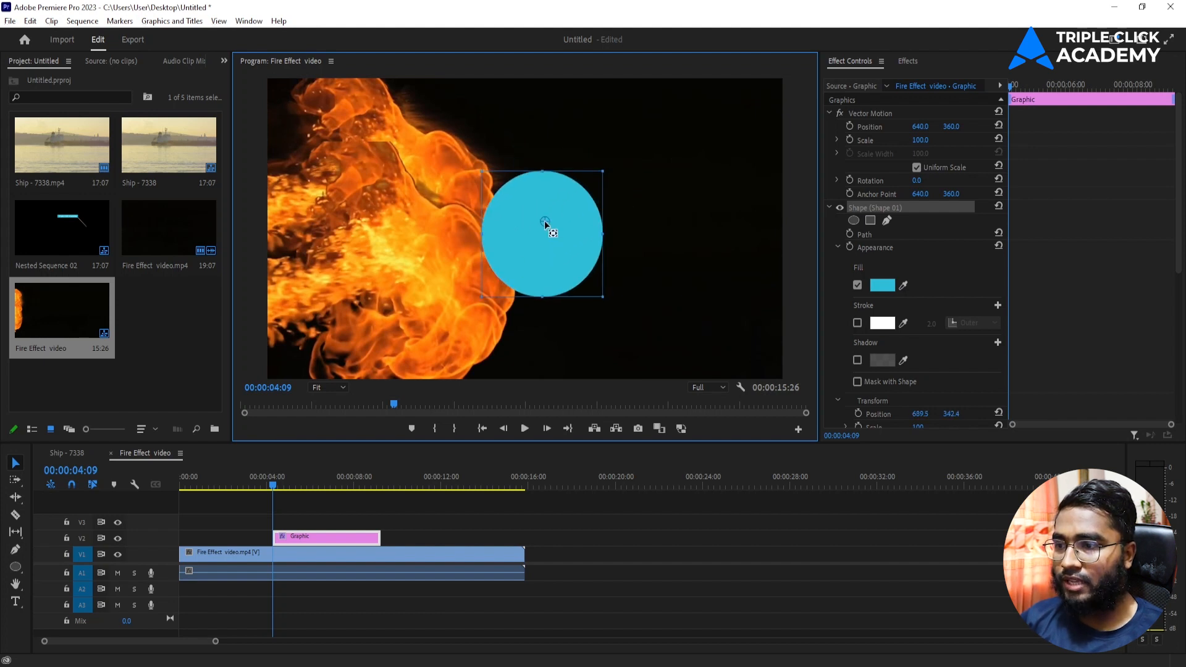
pyautogui.click(695, 216)
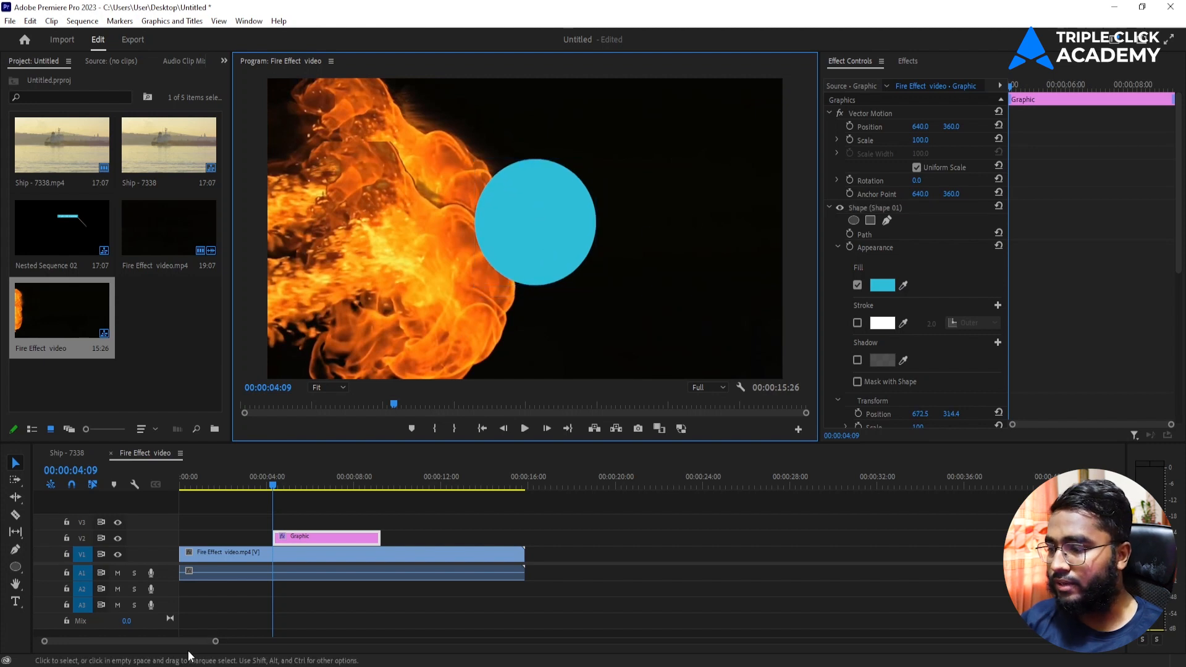
# Draw six blue rectangles of varying size around the circle in the same graphic clip with the Rectangle tool
pyautogui.click(325, 504)
pyautogui.click(345, 536)
pyautogui.click(14, 571)
pyautogui.click(13, 570)
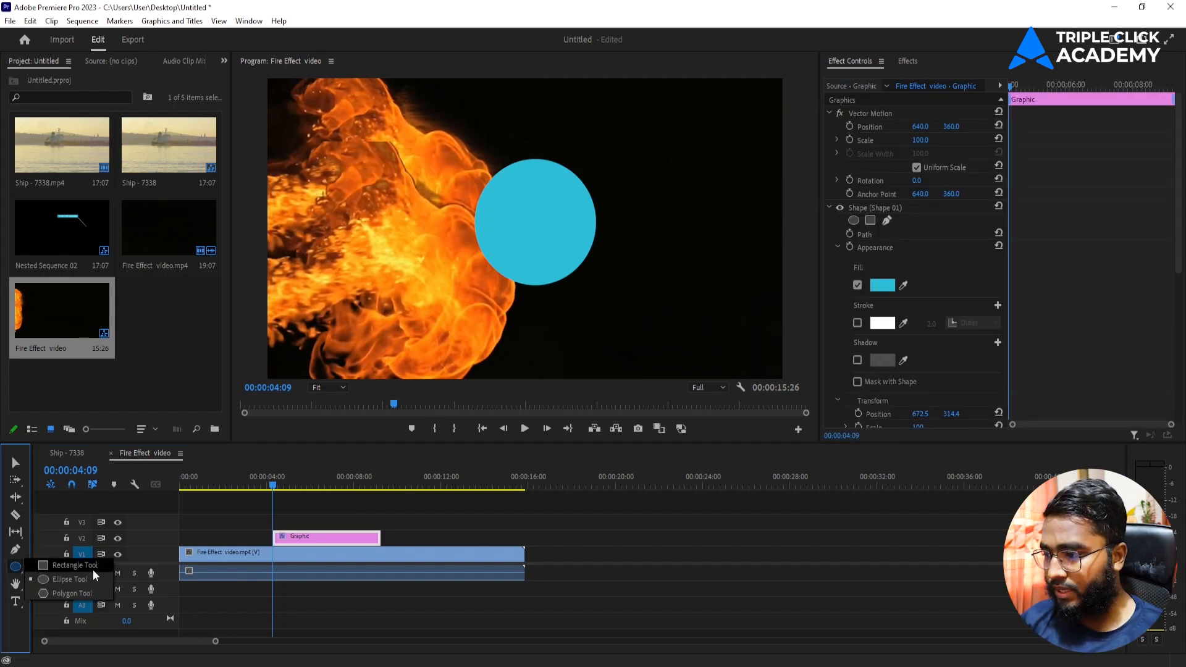
pyautogui.click(56, 565)
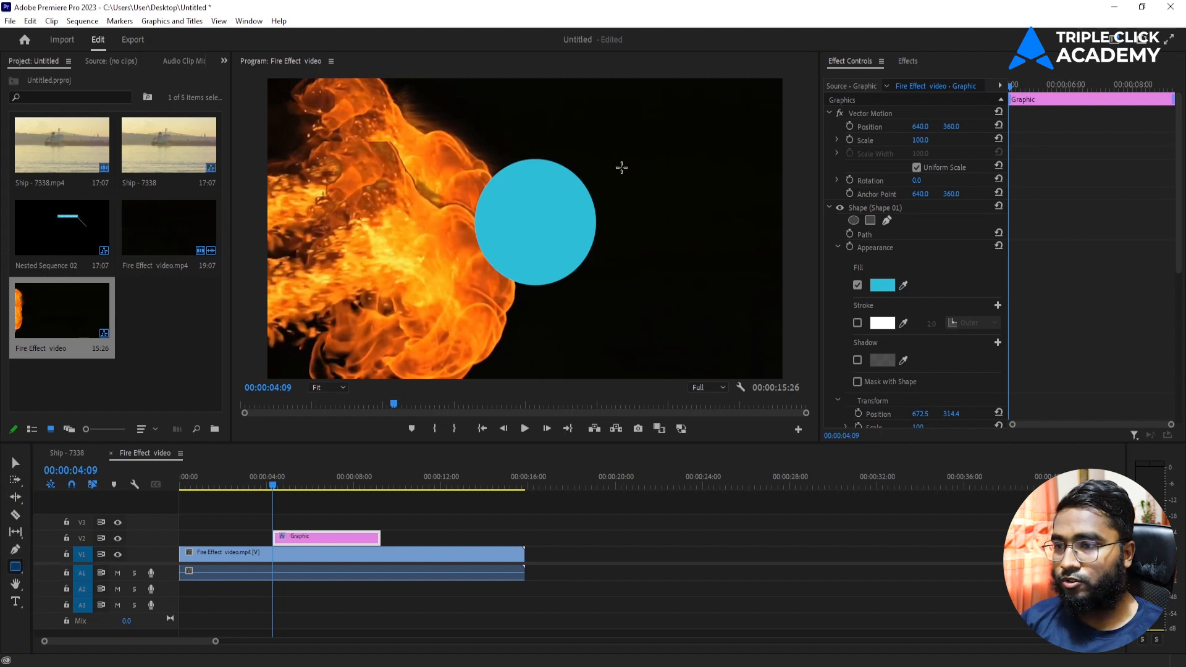
pyautogui.moveTo(603, 125); pyautogui.dragTo(672, 184)
pyautogui.click(14, 466)
pyautogui.moveTo(622, 198); pyautogui.dragTo(645, 219)
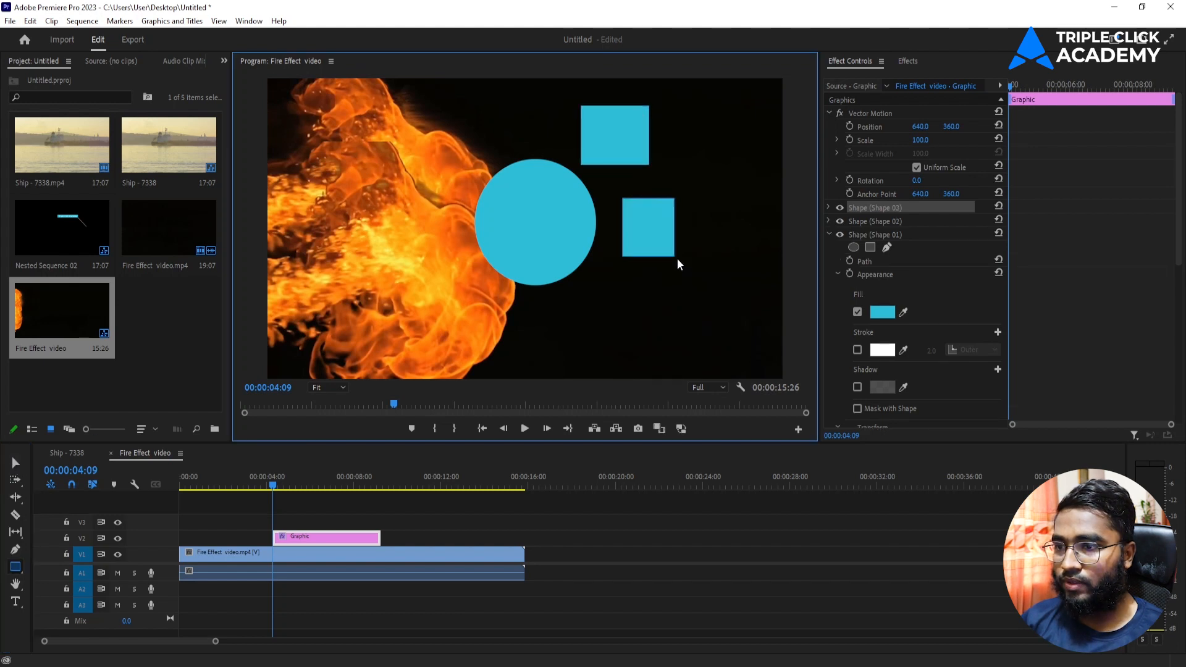
pyautogui.moveTo(699, 263); pyautogui.dragTo(703, 262)
pyautogui.moveTo(564, 321); pyautogui.dragTo(625, 365)
pyautogui.moveTo(426, 308); pyautogui.dragTo(504, 359)
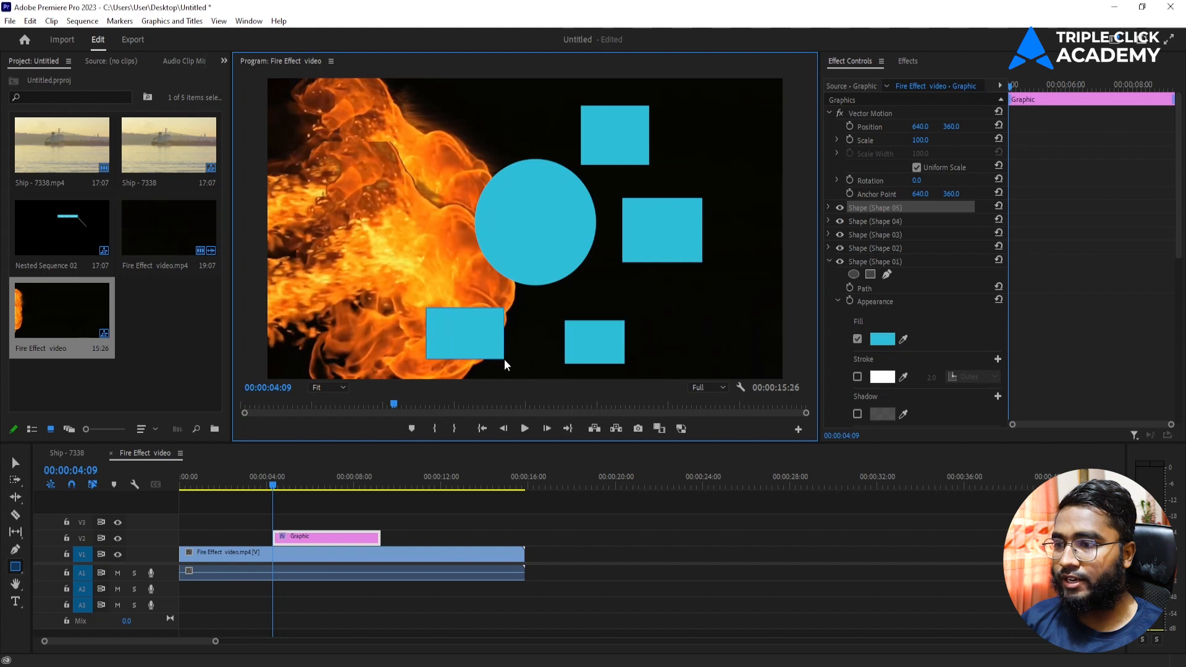
pyautogui.moveTo(364, 168); pyautogui.dragTo(431, 228)
pyautogui.moveTo(460, 108)
pyautogui.mouseDown()
pyautogui.moveTo(522, 127)
pyautogui.moveTo(539, 149)
pyautogui.mouseUp()
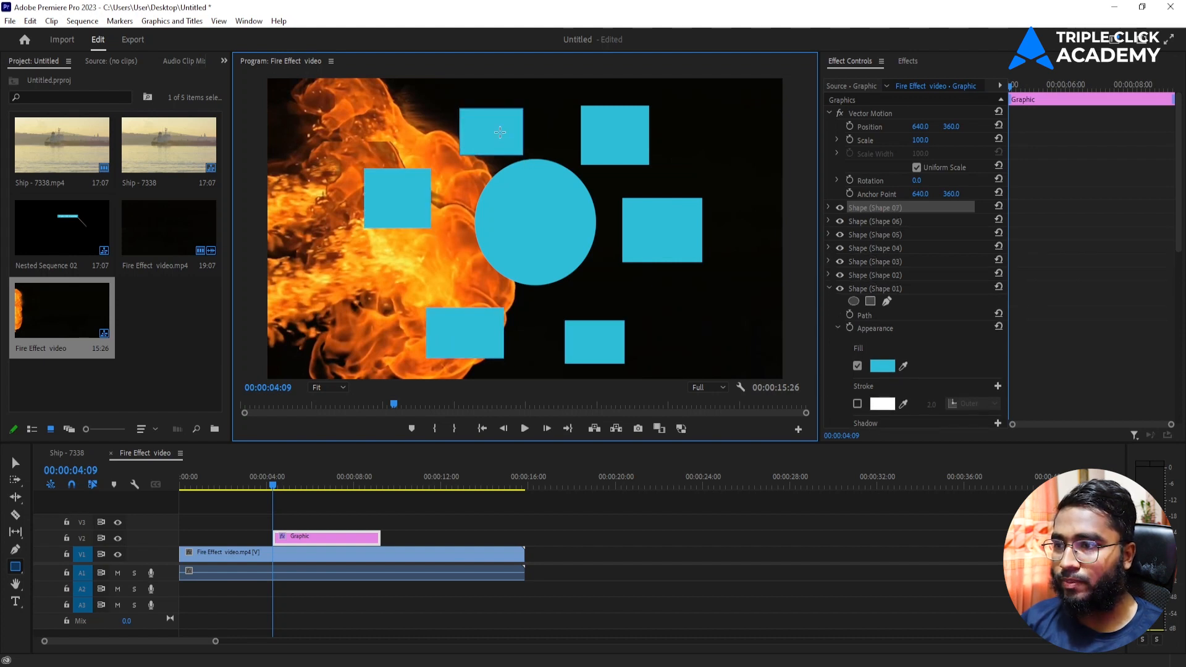
# Nudge the six rectangles individually so they are spaced more evenly around the circle
pyautogui.press('v')
pyautogui.moveTo(514, 135); pyautogui.dragTo(500, 121)
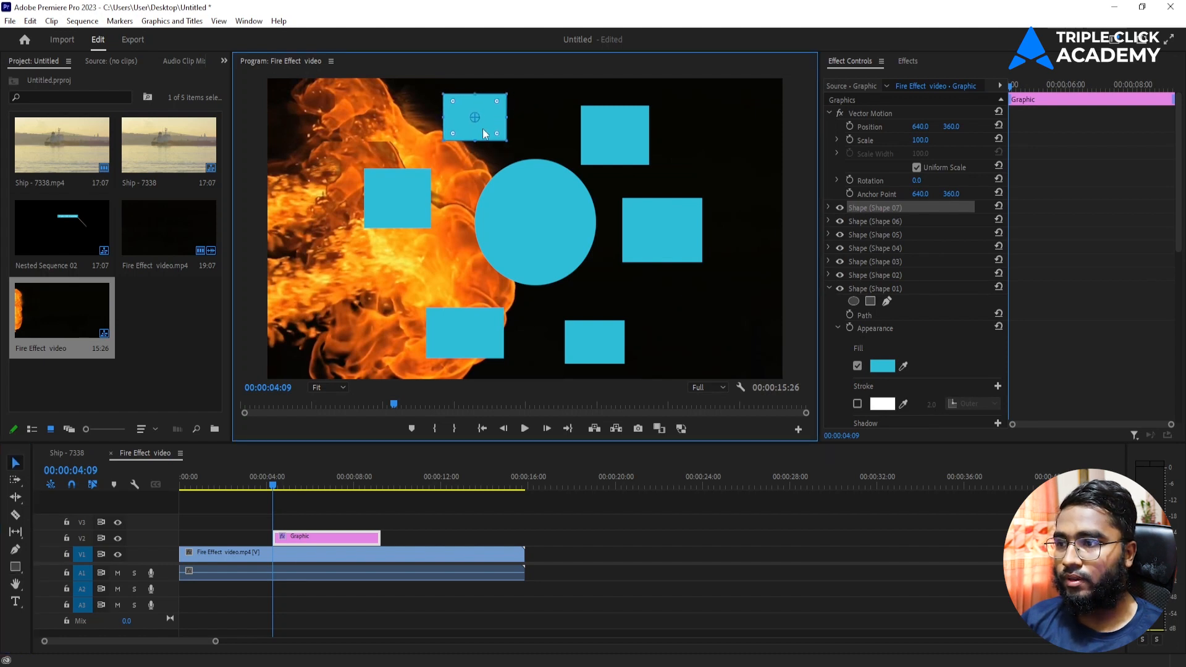
pyautogui.click(406, 195)
pyautogui.moveTo(466, 344); pyautogui.dragTo(461, 333)
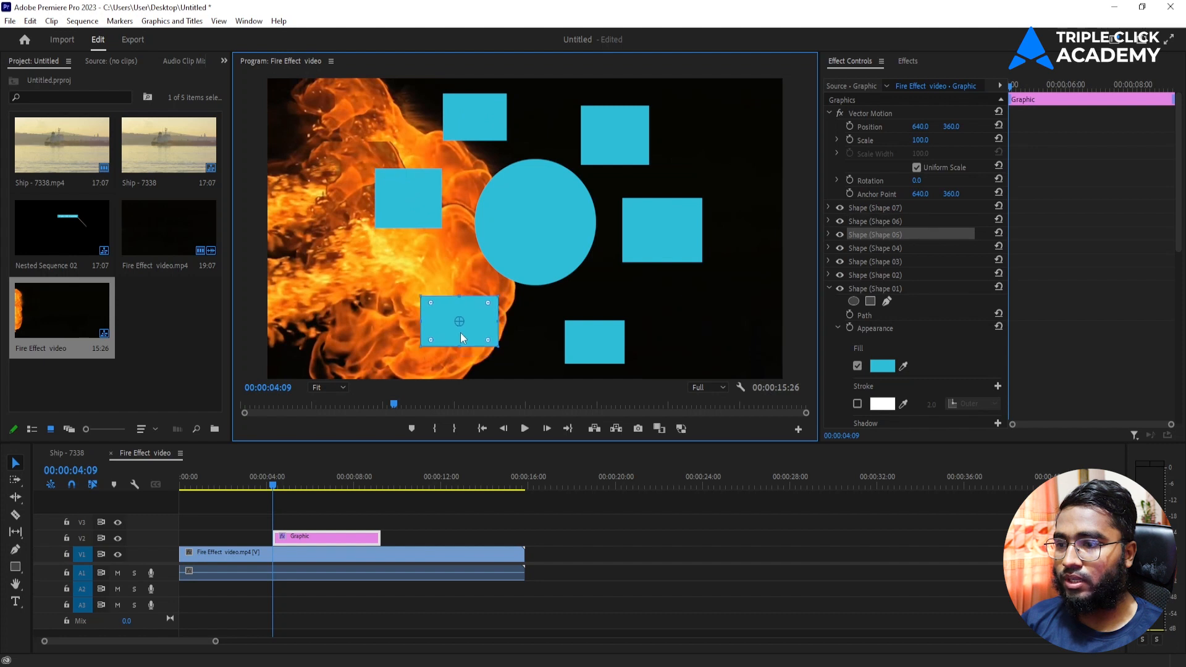
pyautogui.moveTo(600, 347); pyautogui.dragTo(599, 337)
pyautogui.moveTo(676, 226); pyautogui.dragTo(678, 220)
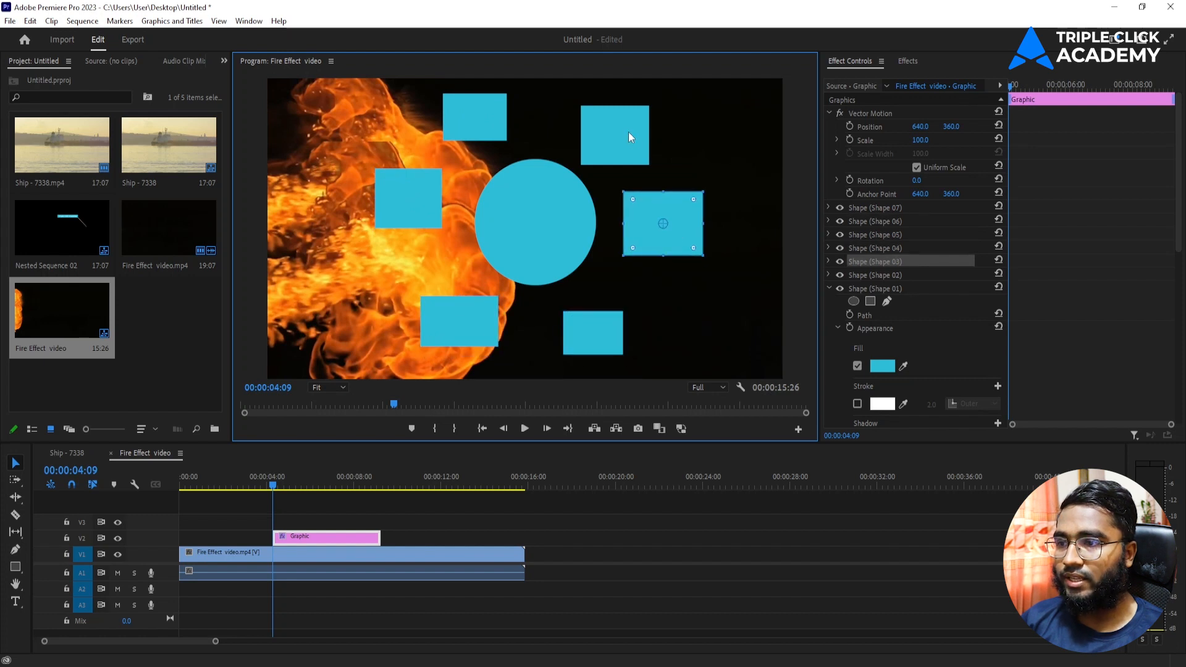
pyautogui.moveTo(629, 131); pyautogui.dragTo(627, 124)
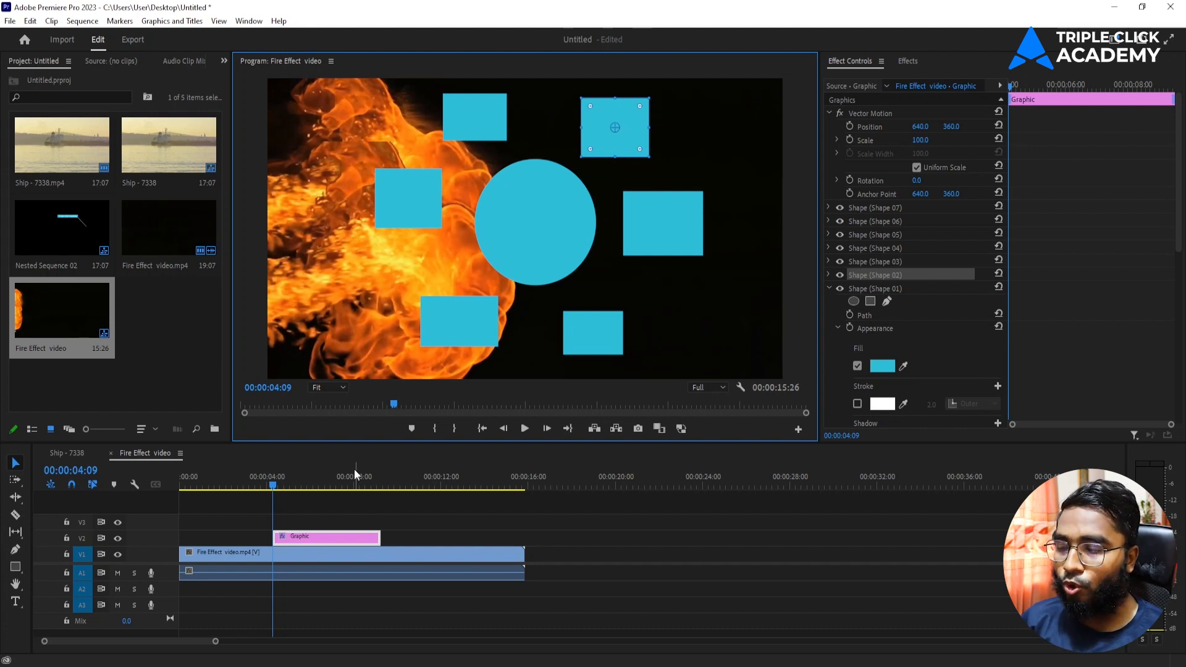
# Extend both ends of the graphic clip to match the full fire clip and move the playhead to 00:00:04:13
pyautogui.moveTo(380, 536); pyautogui.dragTo(524, 536)
pyautogui.moveTo(275, 538); pyautogui.dragTo(179, 530)
pyautogui.click(310, 509)
pyautogui.moveTo(184, 488); pyautogui.dragTo(276, 533)
# Apply the Track Matte Key effect to the fire clip and set its Matte to Video 2
pyautogui.click(906, 60)
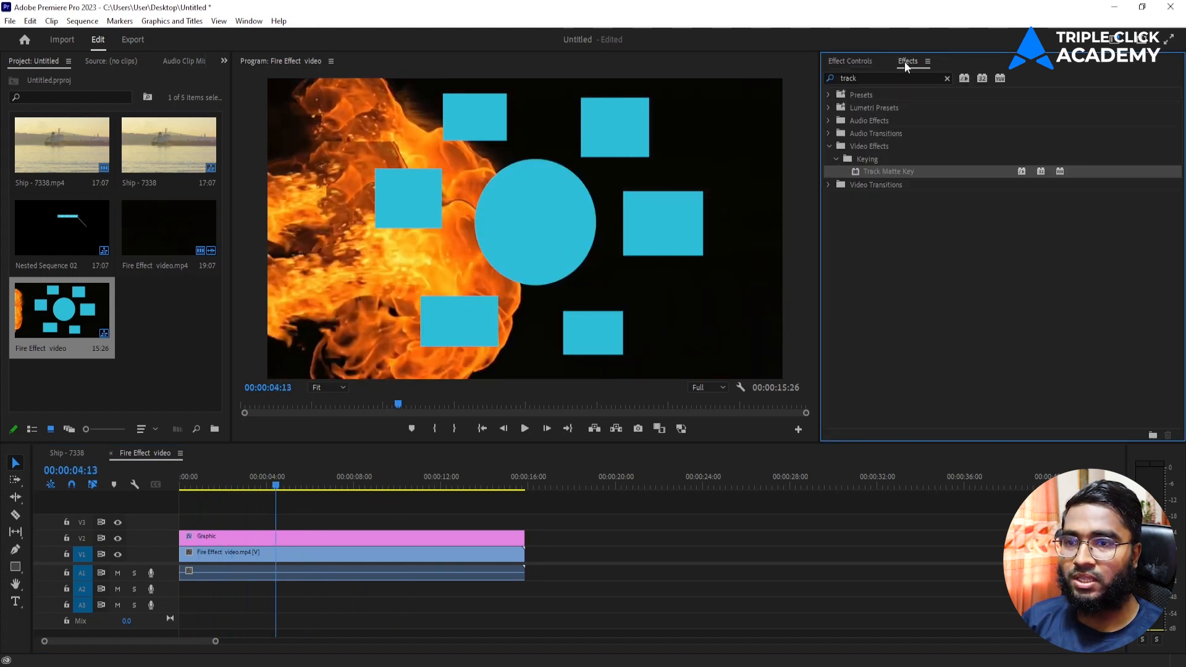
pyautogui.moveTo(453, 459); pyautogui.dragTo(358, 559)
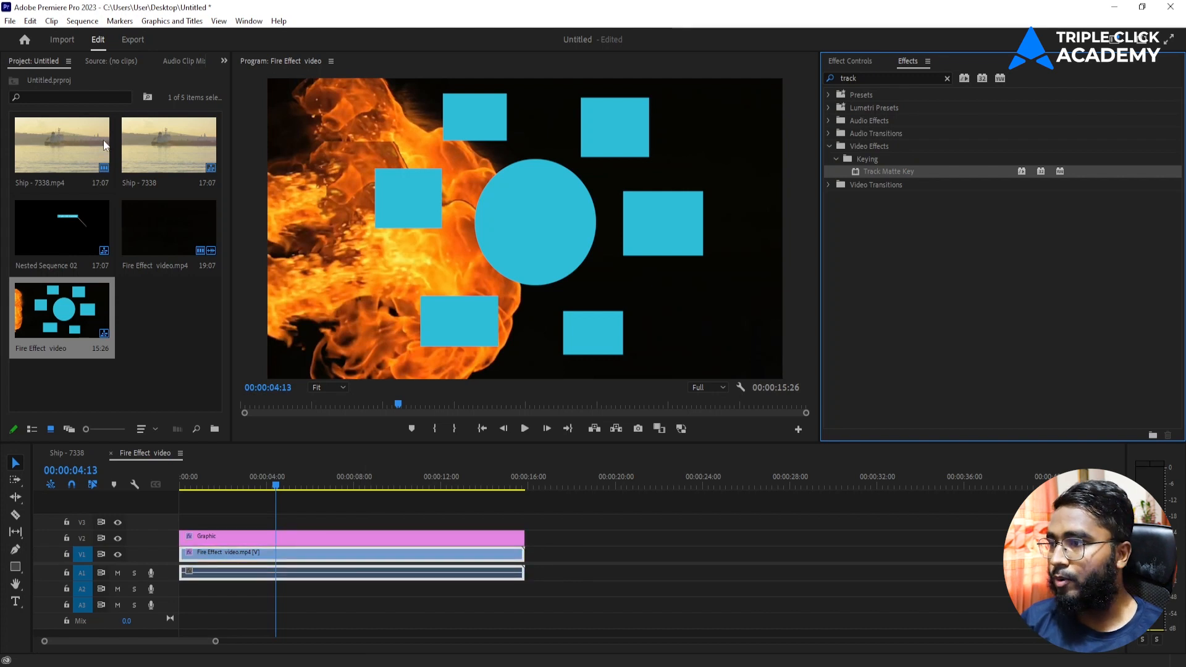
pyautogui.click(870, 63)
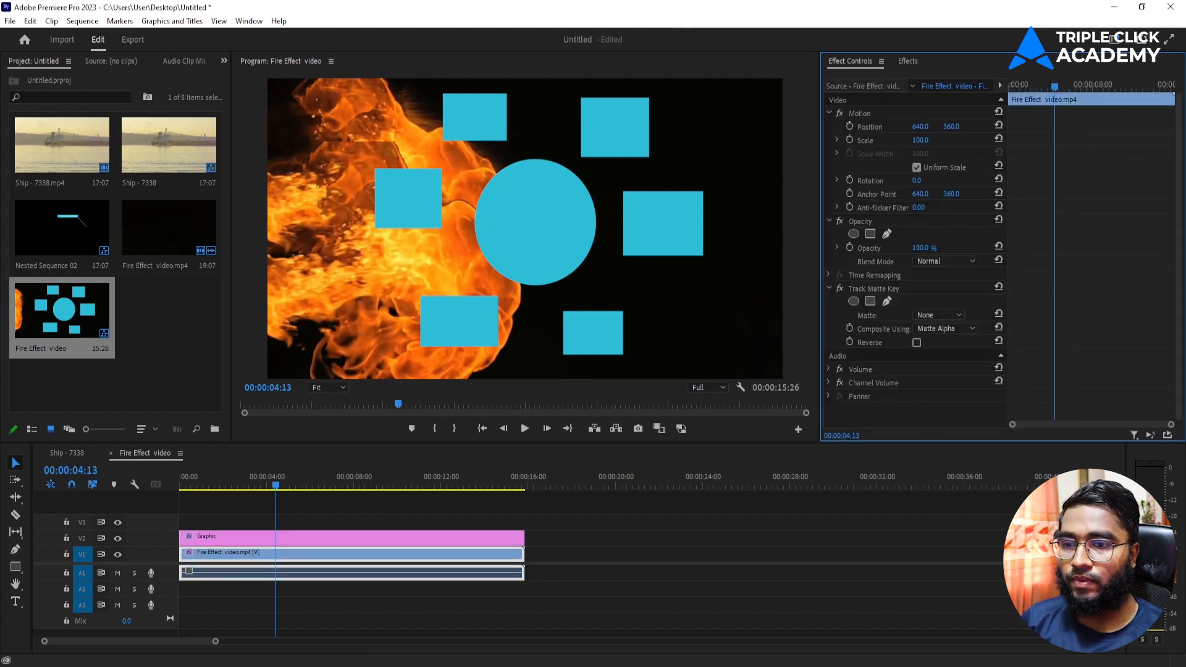
pyautogui.click(939, 316)
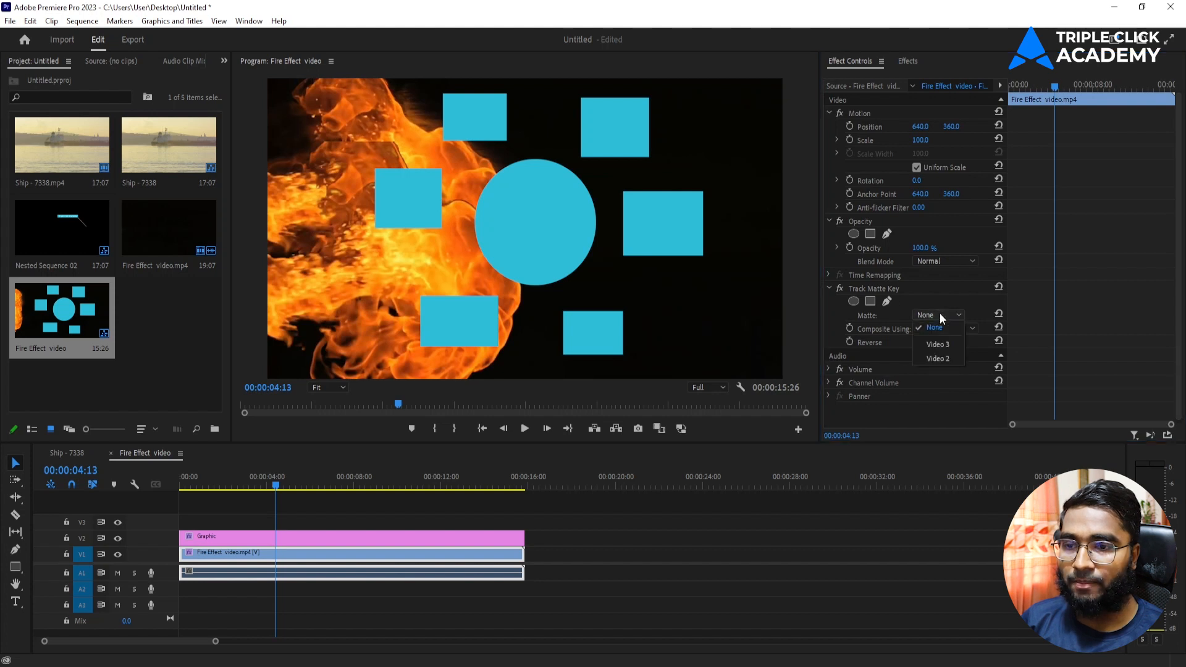
pyautogui.click(940, 358)
# Play the sequence from the start to preview the fire-filled circle and rectangles
pyautogui.moveTo(203, 490); pyautogui.dragTo(183, 488)
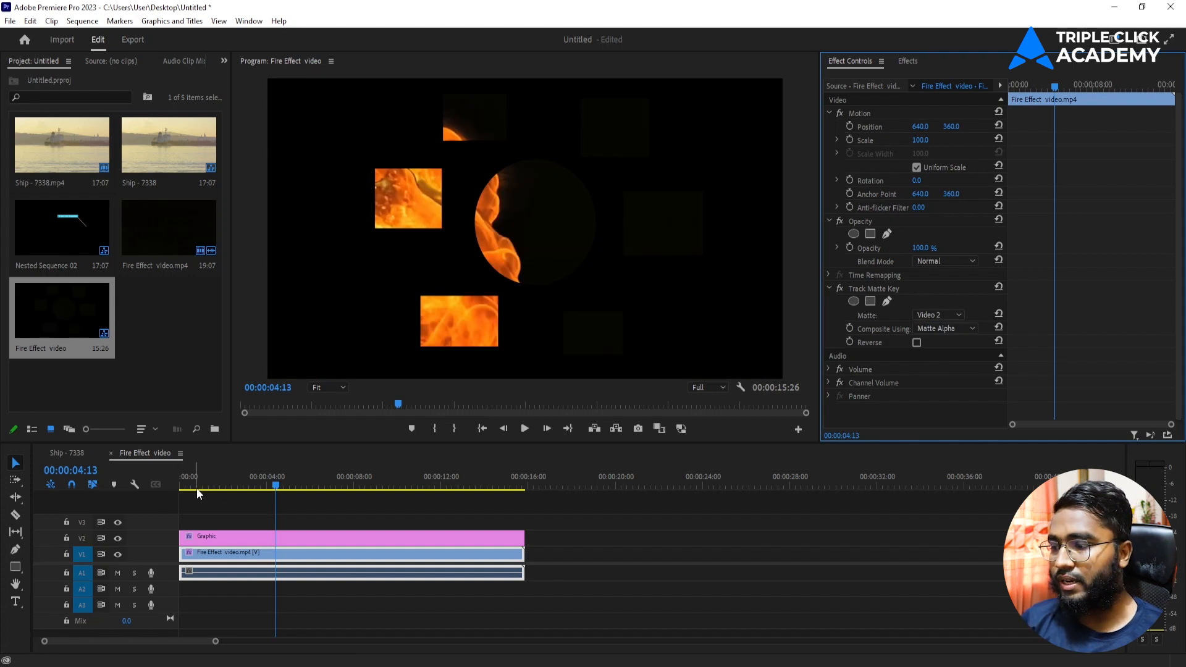
pyautogui.press('space')
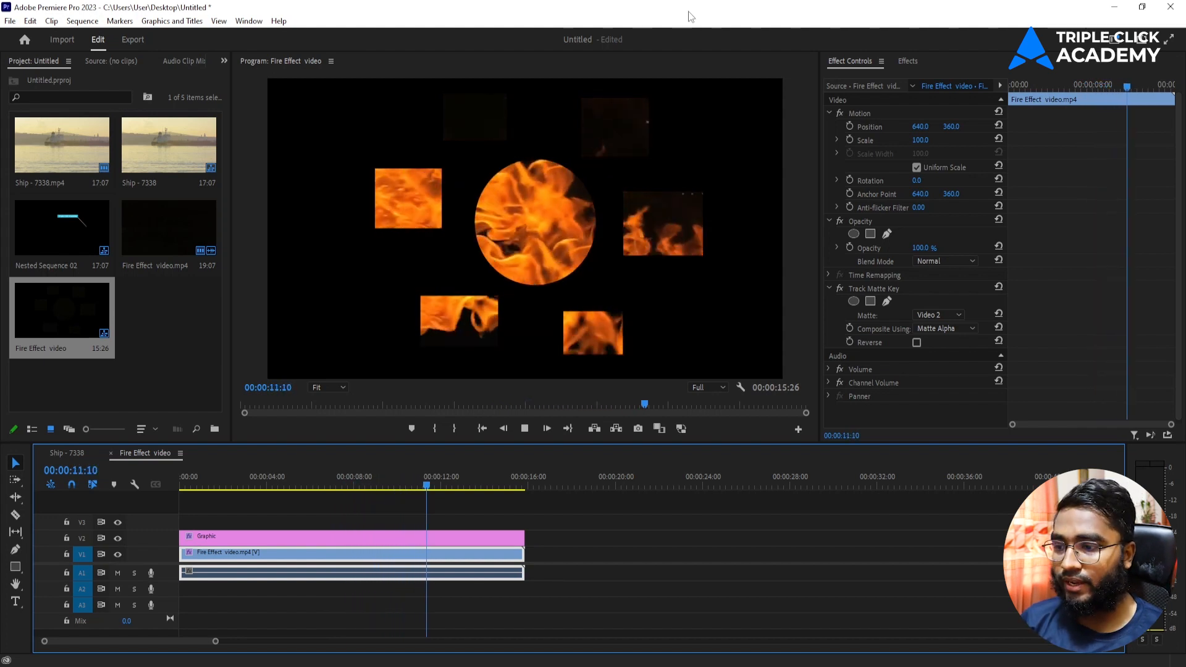
pyautogui.press('space')
# Keyframe the graphic's Vector Motion Position and Scale at 00:00:00:02, and set Scale to 874 at 00:00:15:01
pyautogui.moveTo(213, 489); pyautogui.dragTo(181, 509)
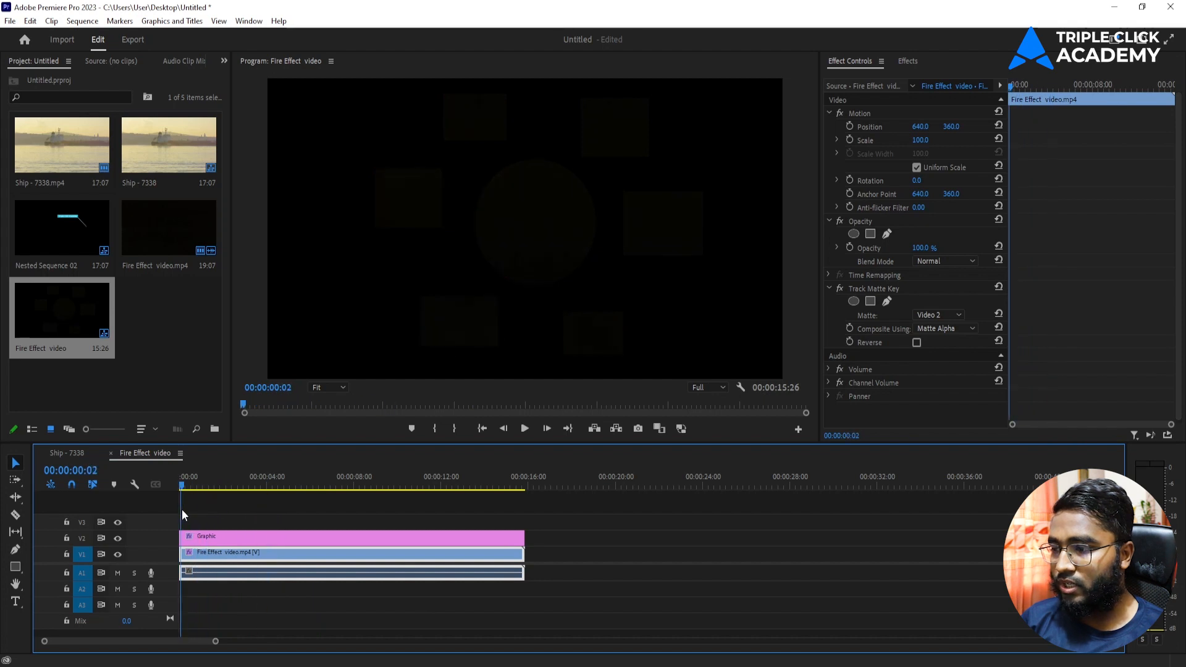
pyautogui.click(214, 535)
pyautogui.click(851, 139)
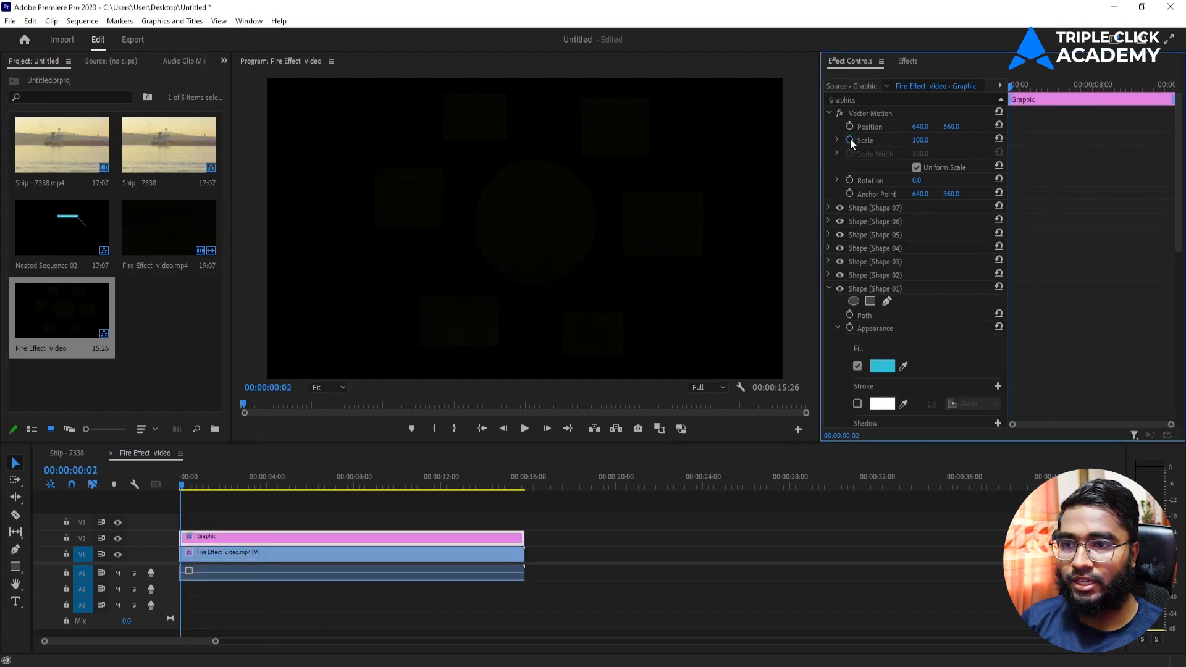
pyautogui.click(849, 126)
pyautogui.moveTo(197, 486); pyautogui.dragTo(507, 488)
pyautogui.moveTo(925, 143); pyautogui.dragTo(1185, 142)
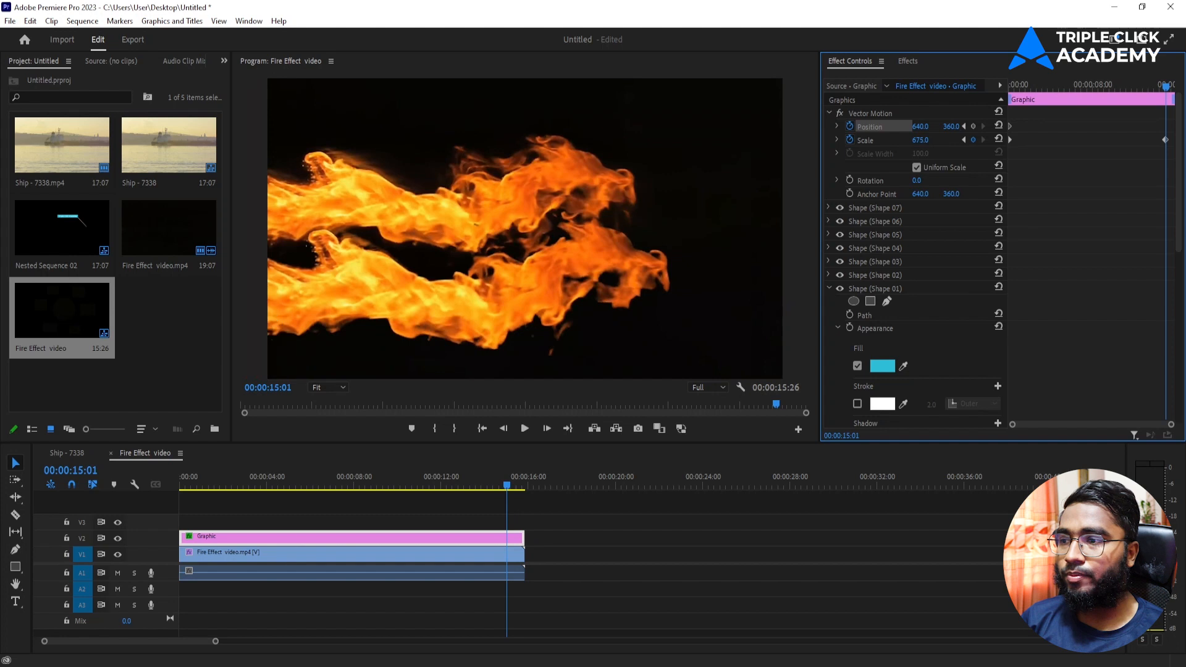
# Play the growing fire-filled shapes from the start and move the playhead back to 00:00:05:28
pyautogui.click(121, 496)
pyautogui.press('Home')
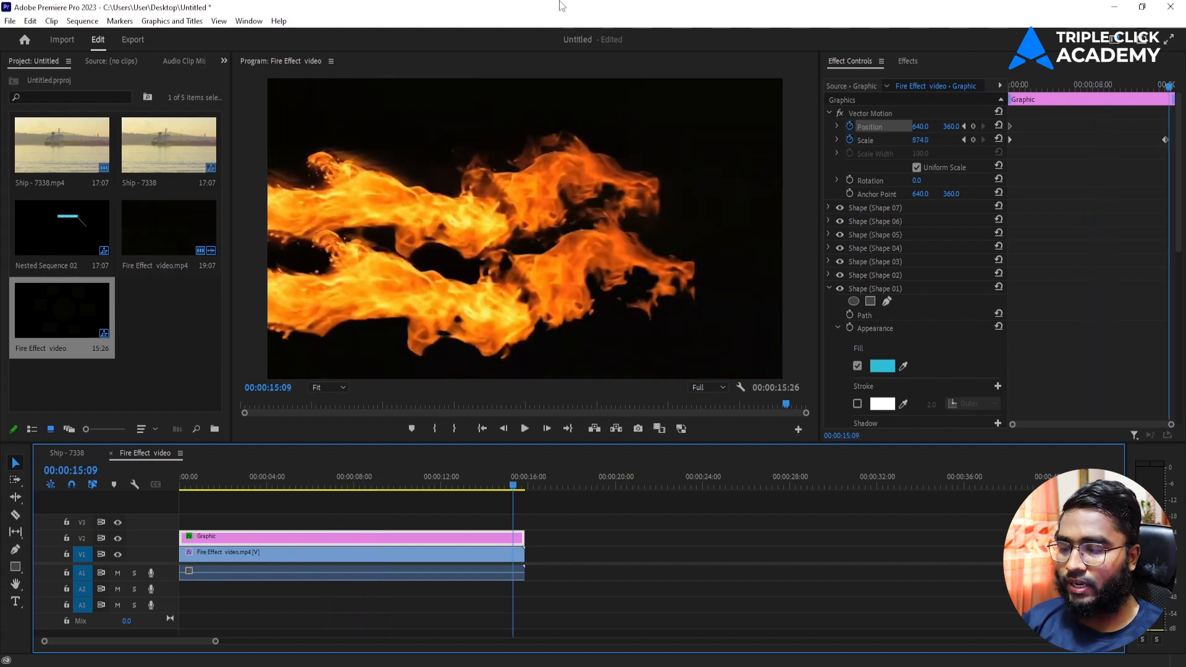
pyautogui.click(313, 486)
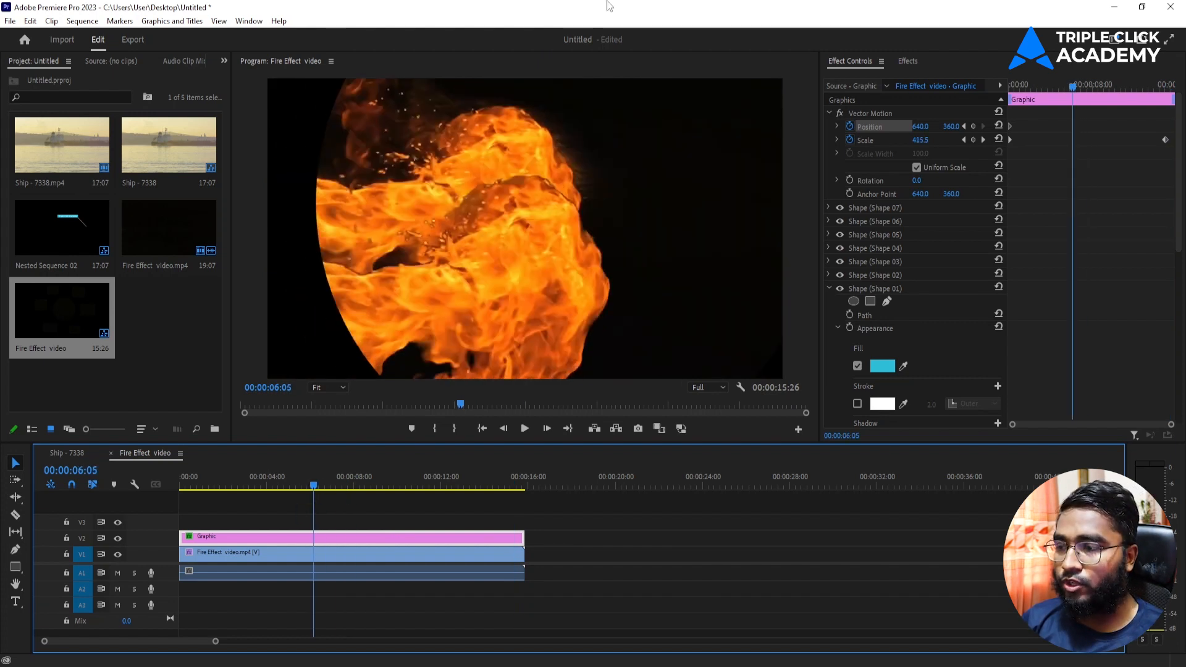
pyautogui.click(310, 483)
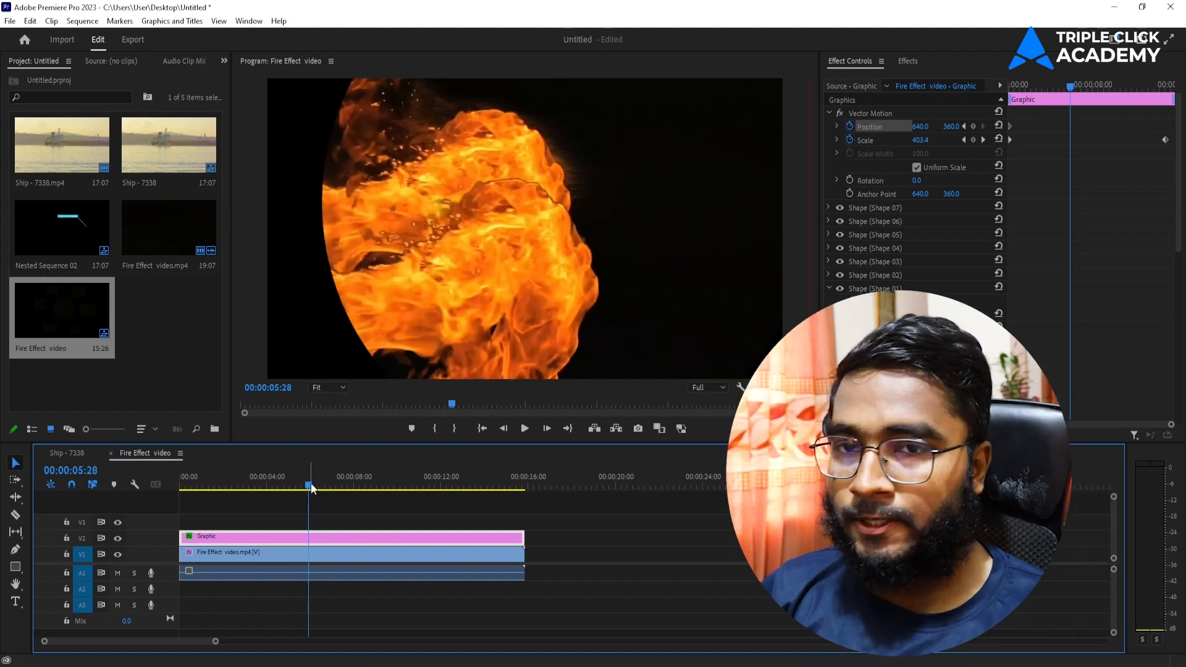